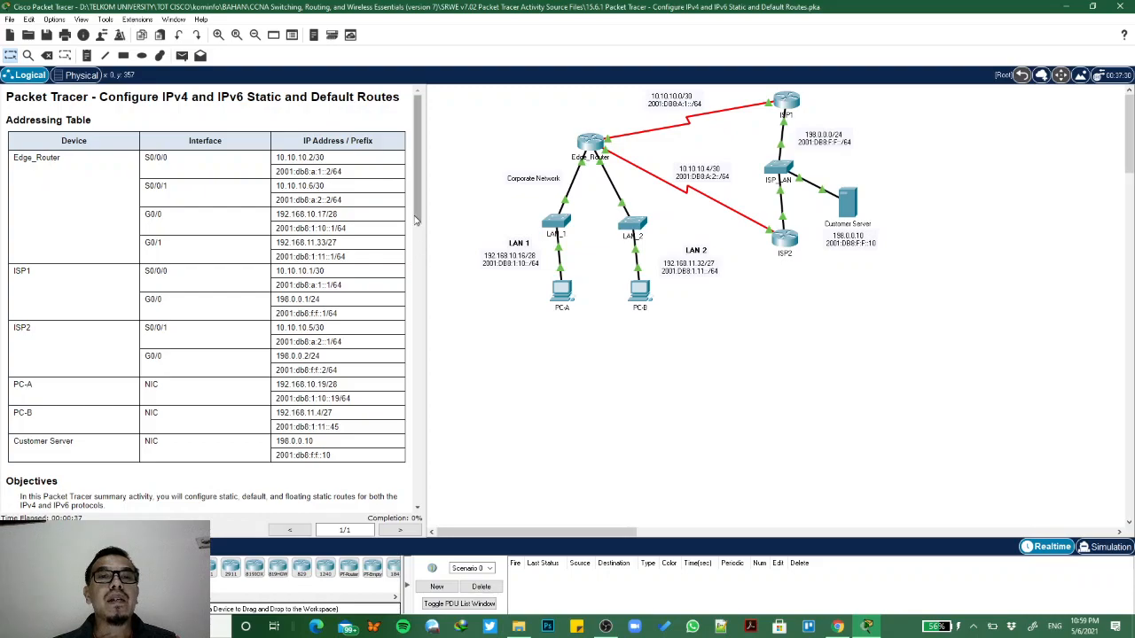
- Read the activity's addressing table, objectives and Part 1 instructions up to the IPv4 static default route task
{"action": "scroll", "coordinate": [418, 222], "scroll_direction": "down", "scroll_amount": 1}
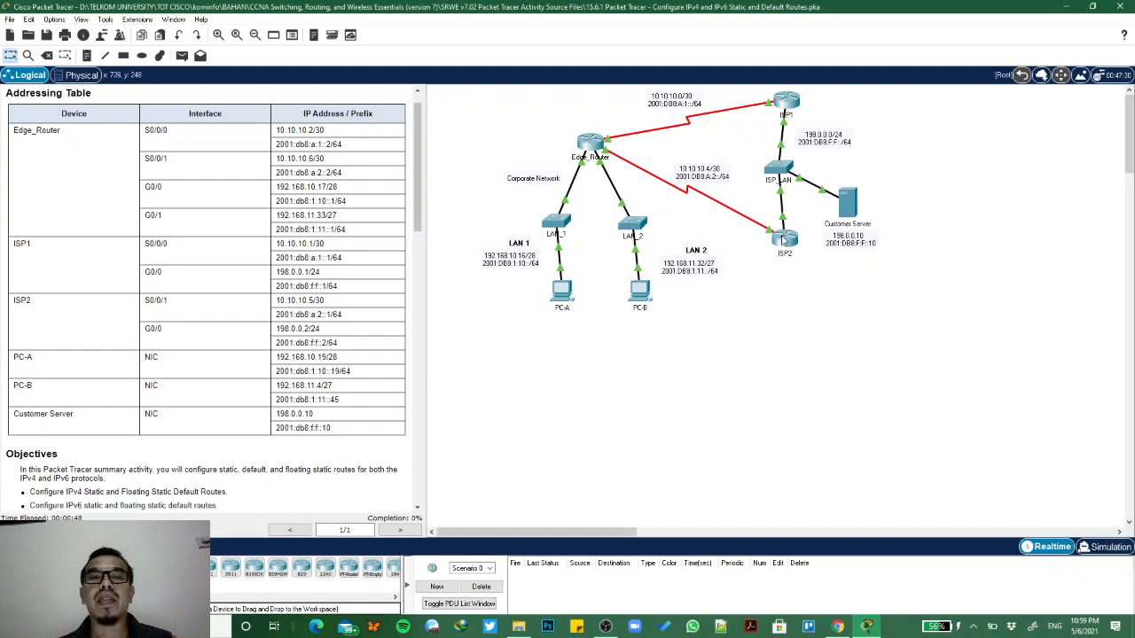
{"action": "scroll", "coordinate": [248, 414], "scroll_direction": "down", "scroll_amount": 1}
{"action": "scroll", "coordinate": [247, 415], "scroll_direction": "down", "scroll_amount": 4}
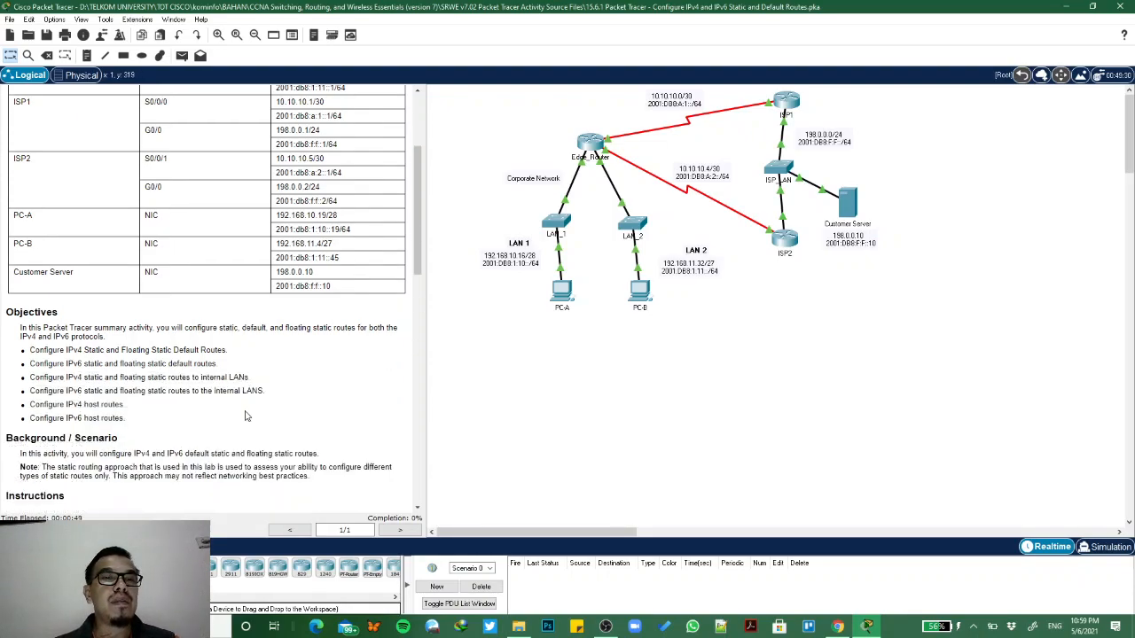
{"action": "scroll", "coordinate": [247, 415], "scroll_direction": "down", "scroll_amount": 1}
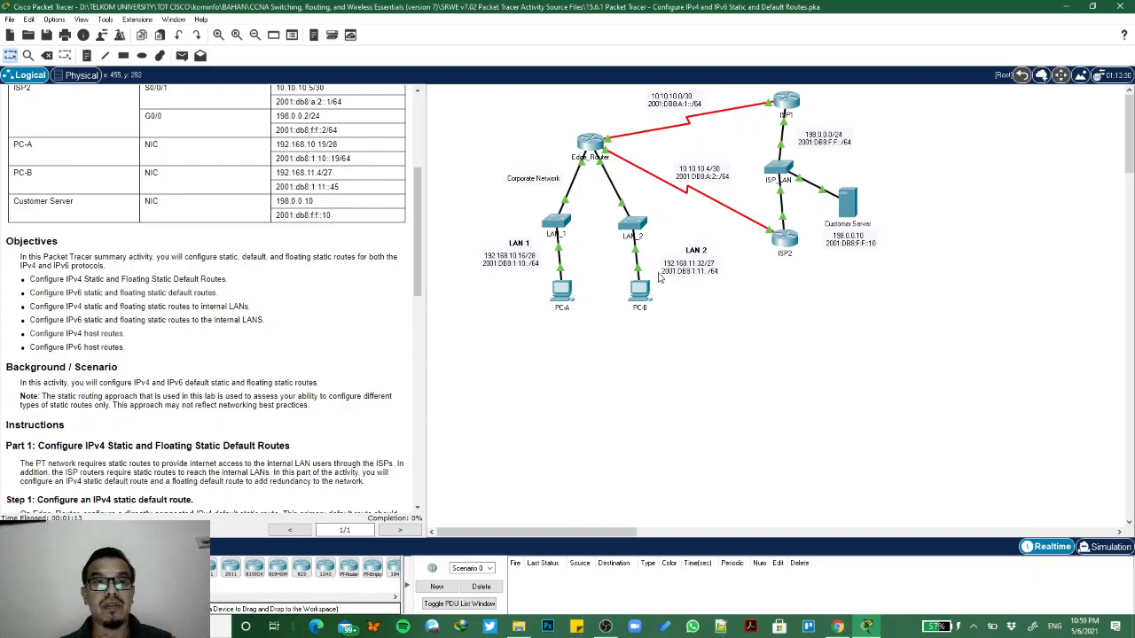
{"action": "scroll", "coordinate": [87, 403], "scroll_direction": "down", "scroll_amount": 2}
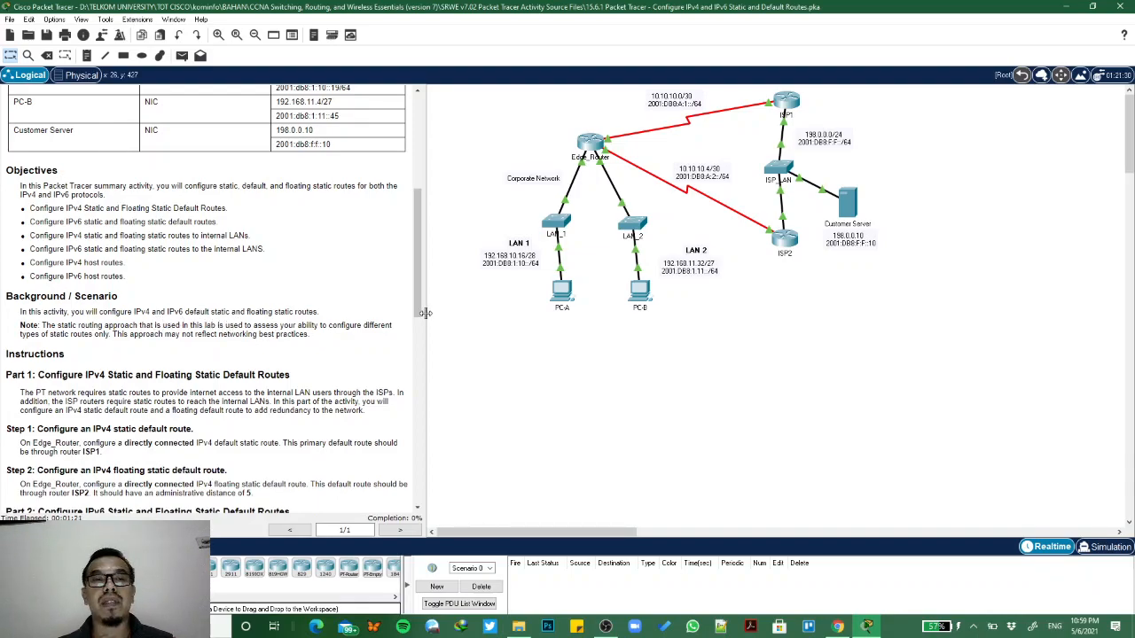
{"action": "scroll", "coordinate": [333, 320], "scroll_direction": "down", "scroll_amount": 1}
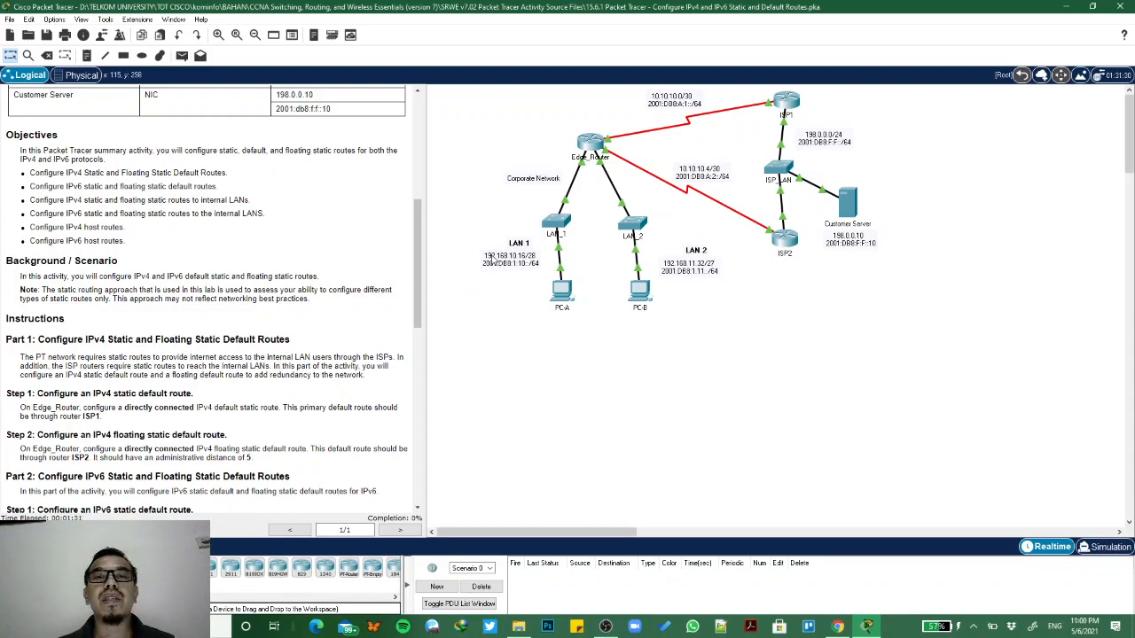
{"action": "scroll", "coordinate": [115, 403], "scroll_direction": "down", "scroll_amount": 1}
{"action": "scroll", "coordinate": [115, 404], "scroll_direction": "down", "scroll_amount": 1}
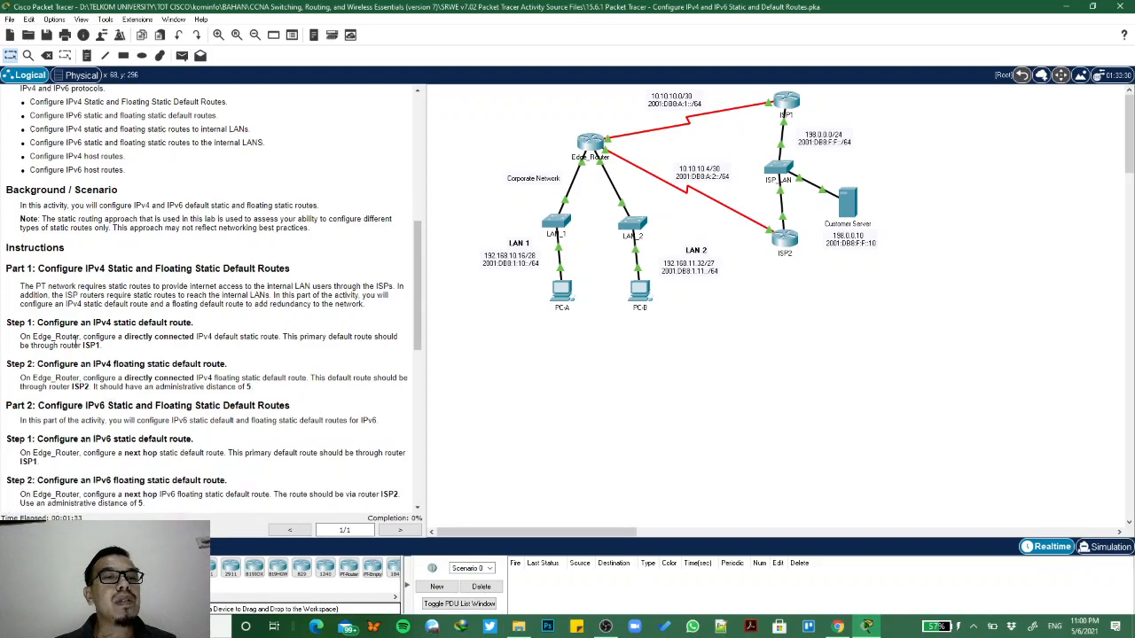
{"action": "left_click_drag", "start_coordinate": [14, 323], "coordinate": [204, 326]}
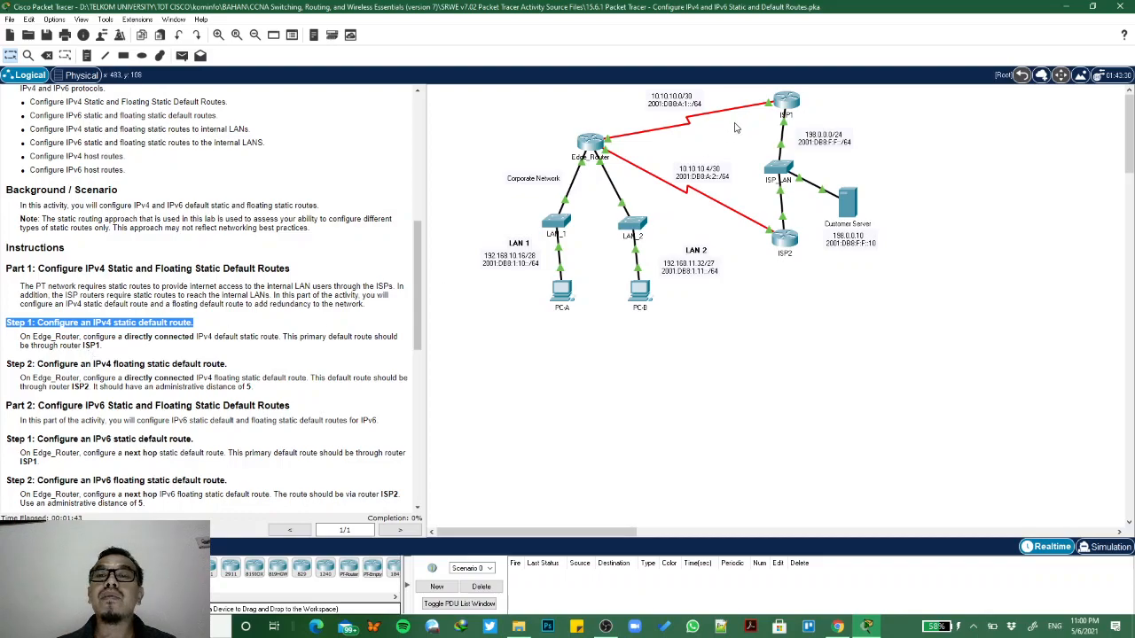
- Open Edge_Router's command line, move it clear of the instructions, and enter global configuration mode with en and conf t
{"action": "mouse_move", "coordinate": [770, 107]}
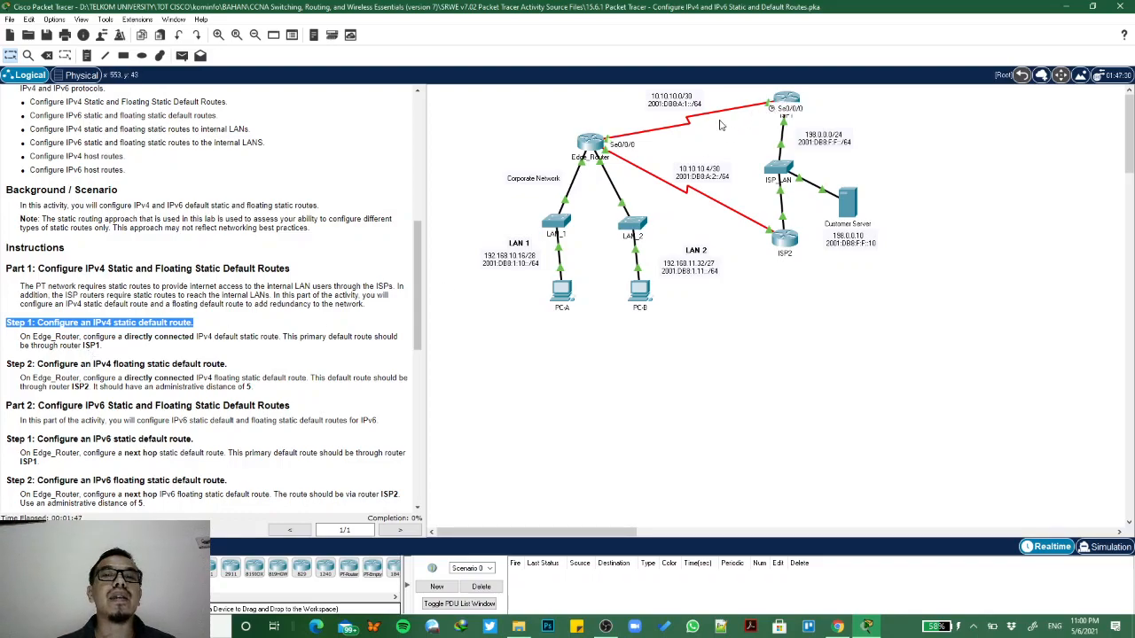
{"action": "left_click", "coordinate": [590, 144]}
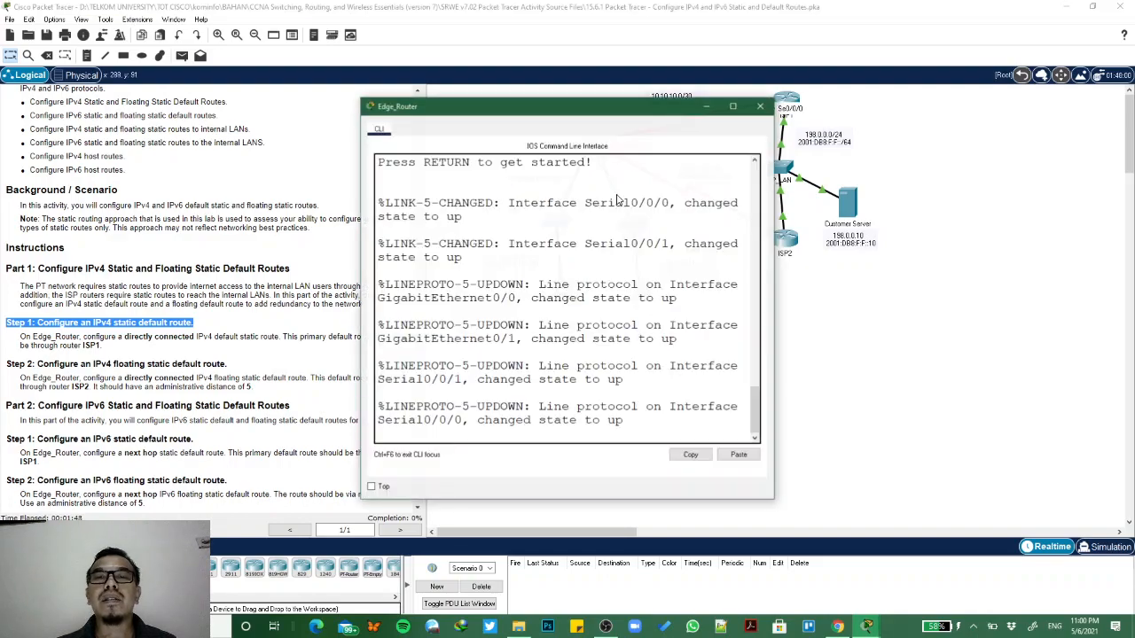
{"action": "left_click_drag", "start_coordinate": [567, 88], "coordinate": [830, 127]}
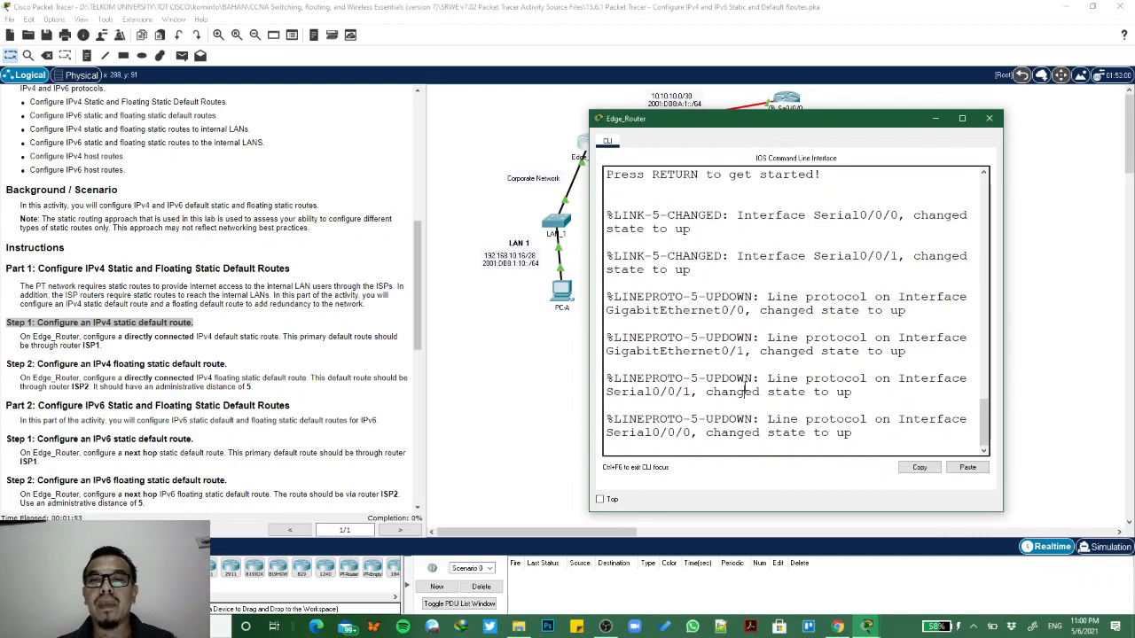
{"action": "key", "text": "Return"}
{"action": "type", "text": "en"}
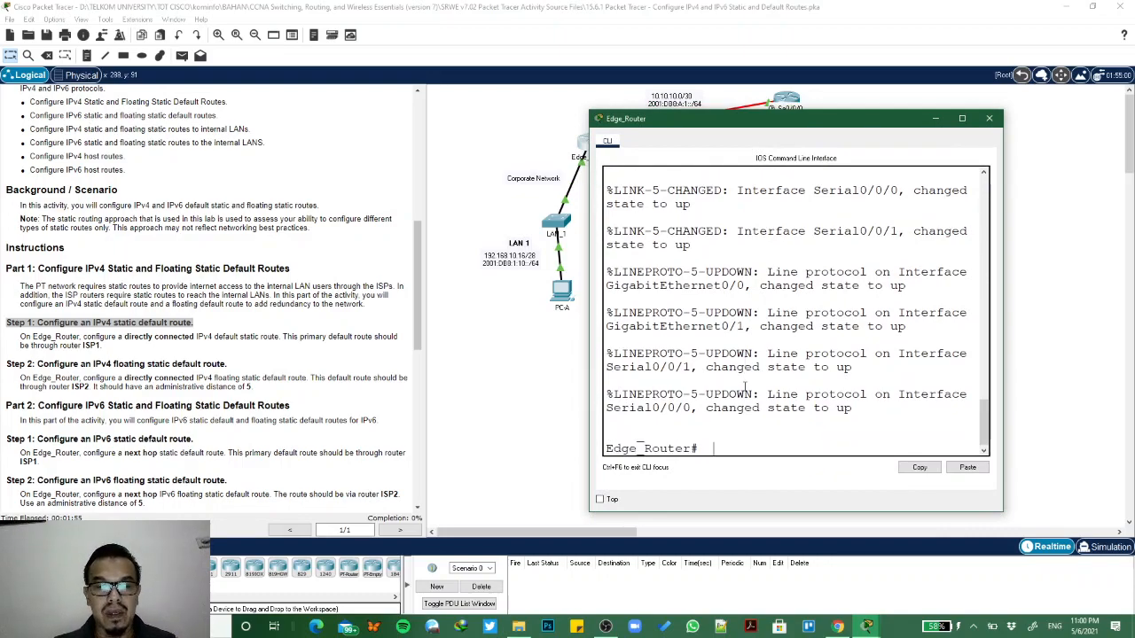
{"action": "key", "text": "Return"}
{"action": "type", "text": "conf t"}
{"action": "key", "text": "Return"}
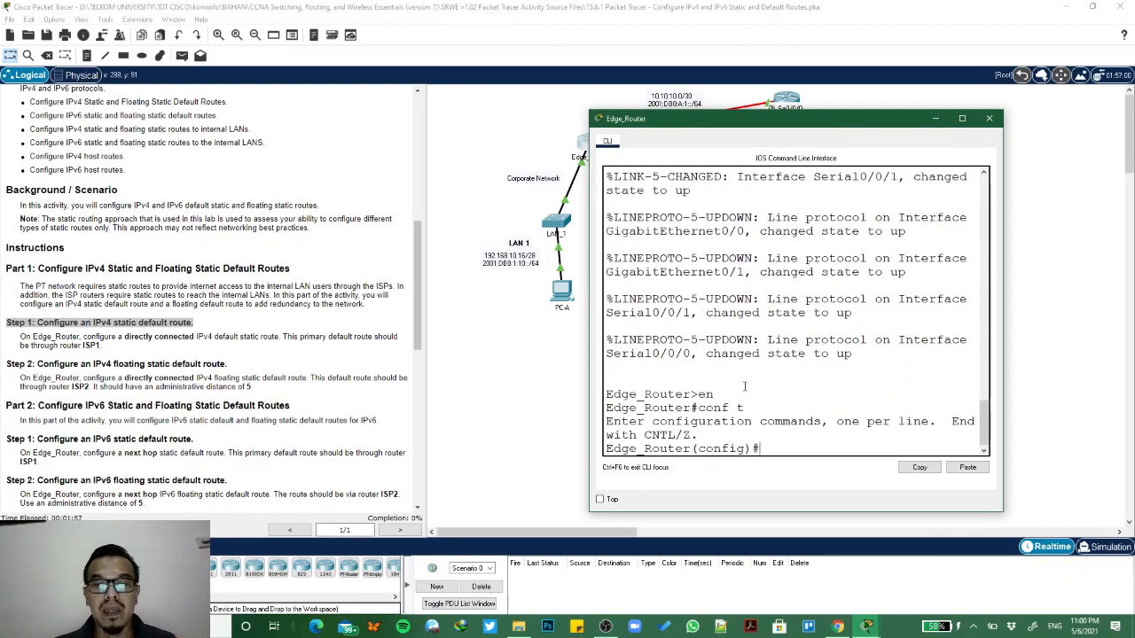
- Configure Edge_Router's directly connected IPv4 default route toward ISP1 with ip route 0.0.0.0 0.0.0.0 s0/0/0
{"action": "type", "text": "ip route"}
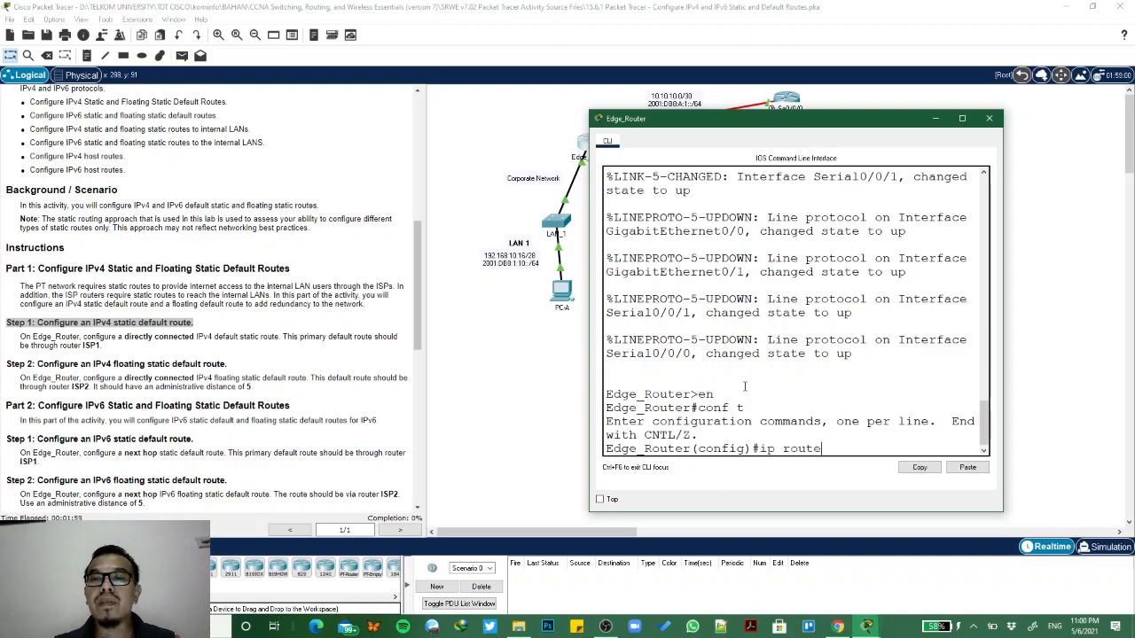
{"action": "type", "text": " 0.0.0"}
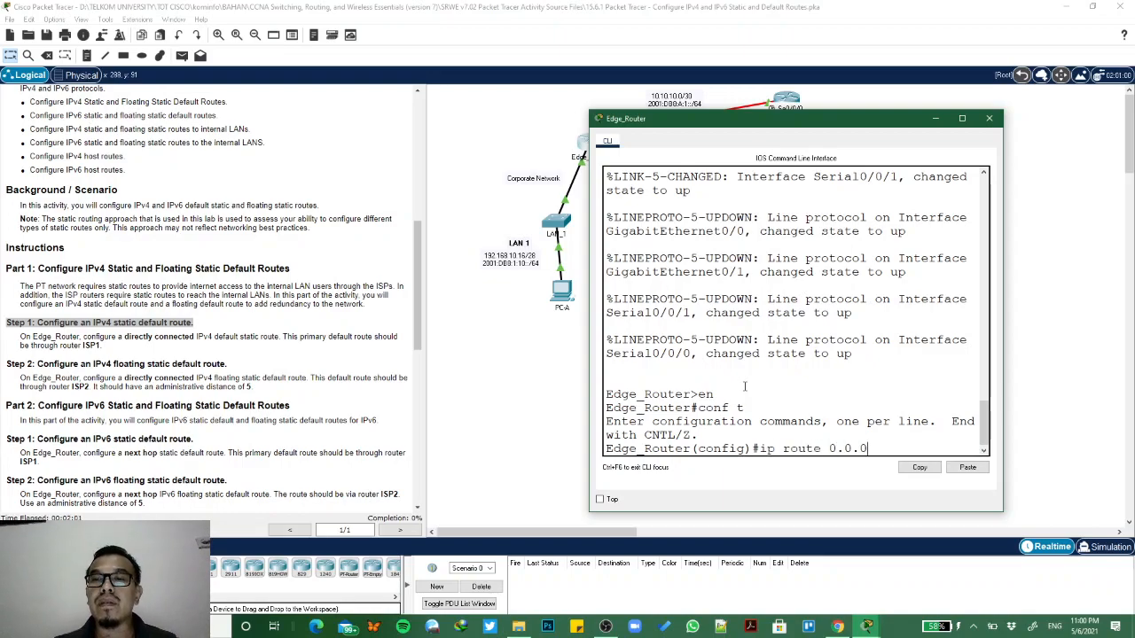
{"action": "type", "text": ".0 0.0.0.0 s0/0/0"}
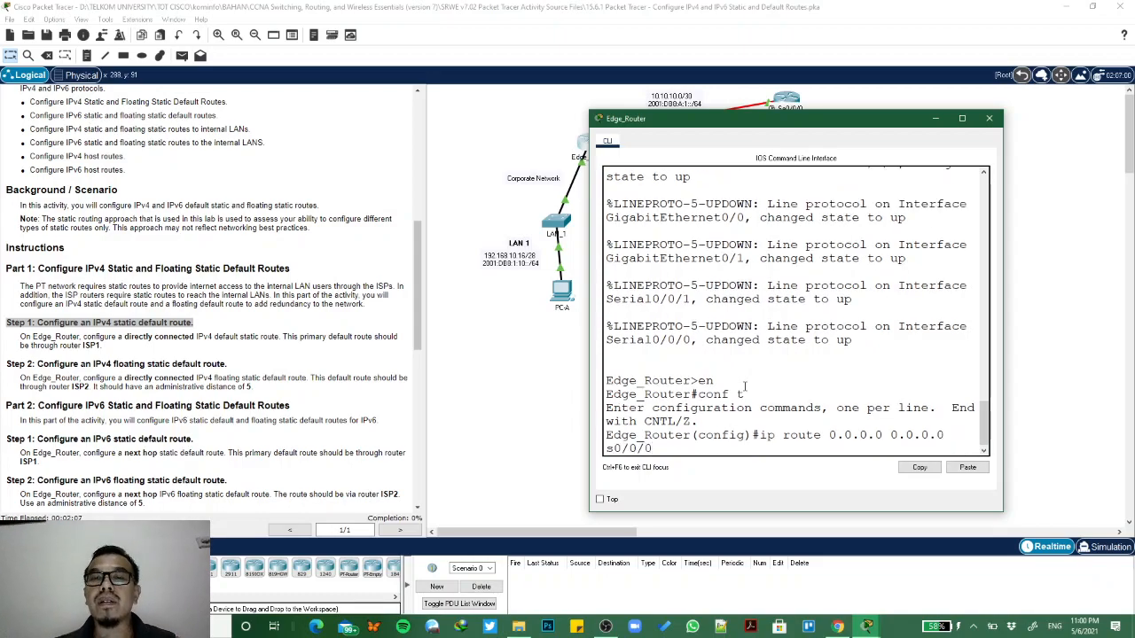
{"action": "key", "text": "Return"}
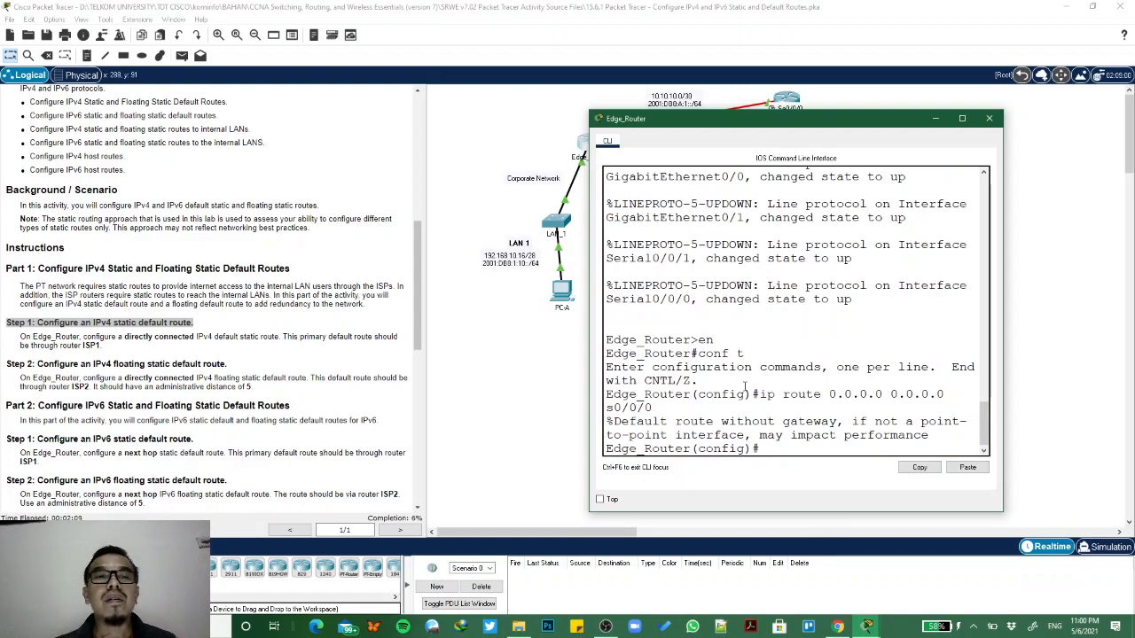
- Configure Edge_Router's floating IPv4 default route toward ISP2 with ip route 0.0.0.0 0.0.0.0 s0/0/1 5, checking the link's port first
{"action": "left_click_drag", "start_coordinate": [7, 364], "coordinate": [231, 373]}
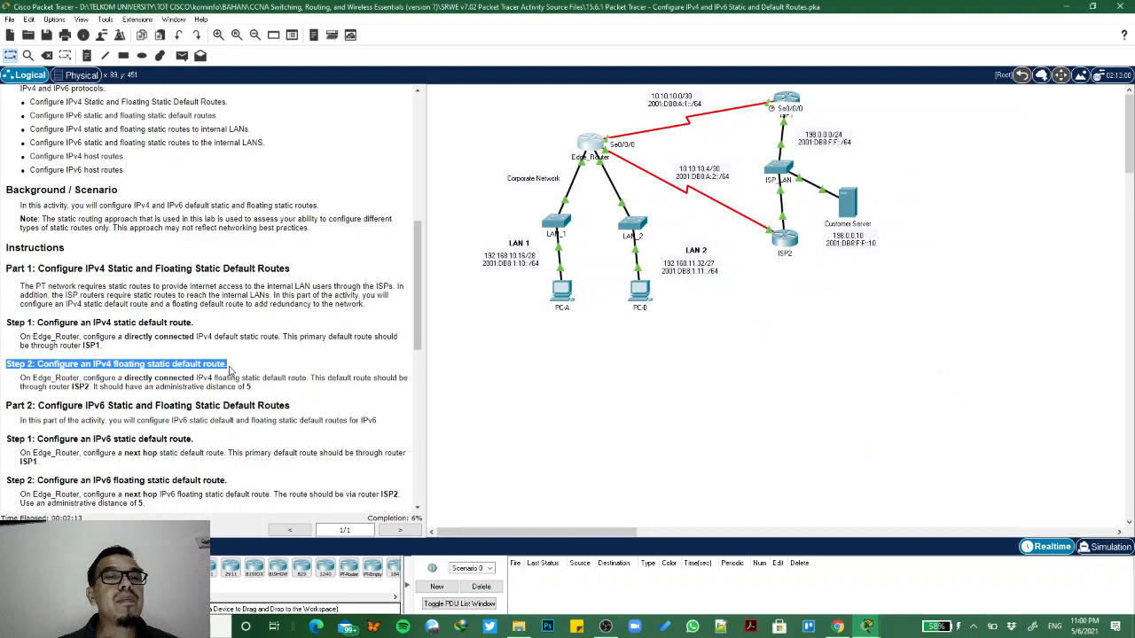
{"action": "scroll", "coordinate": [237, 377], "scroll_direction": "down", "scroll_amount": 2}
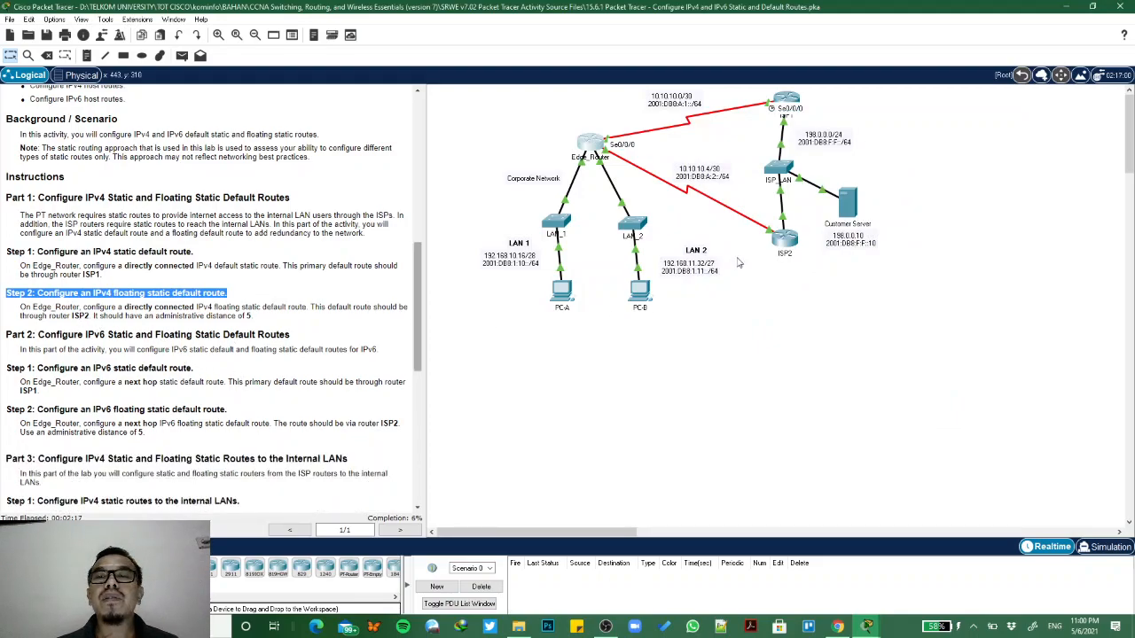
{"action": "mouse_move", "coordinate": [792, 249]}
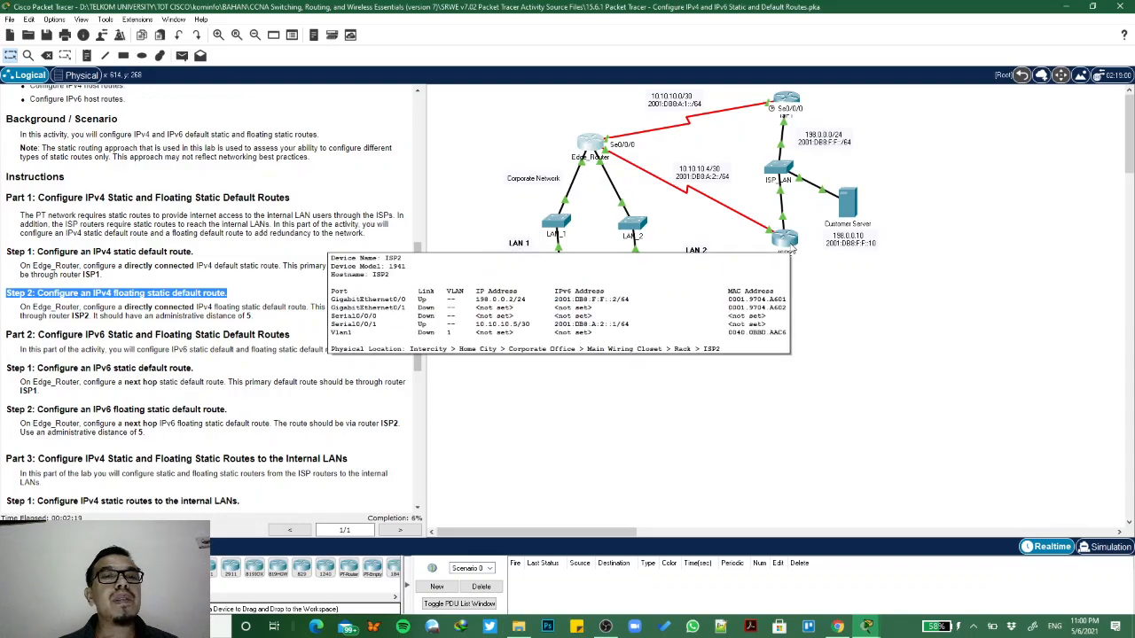
{"action": "left_click", "coordinate": [591, 147]}
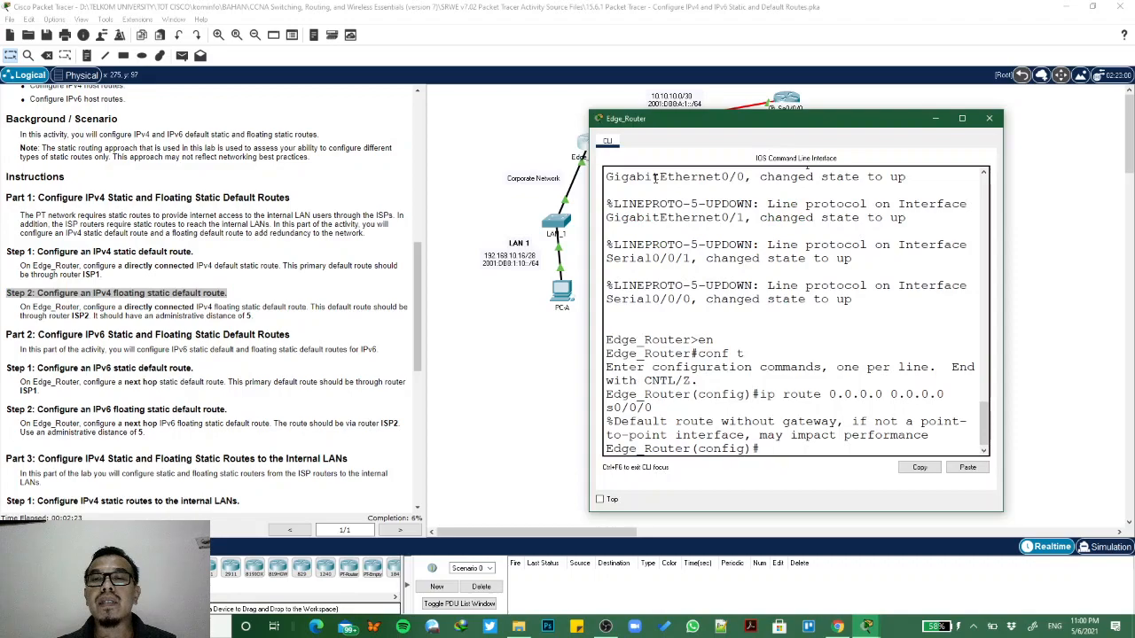
{"action": "key", "text": "Up"}
{"action": "key", "text": "BackSpace"}
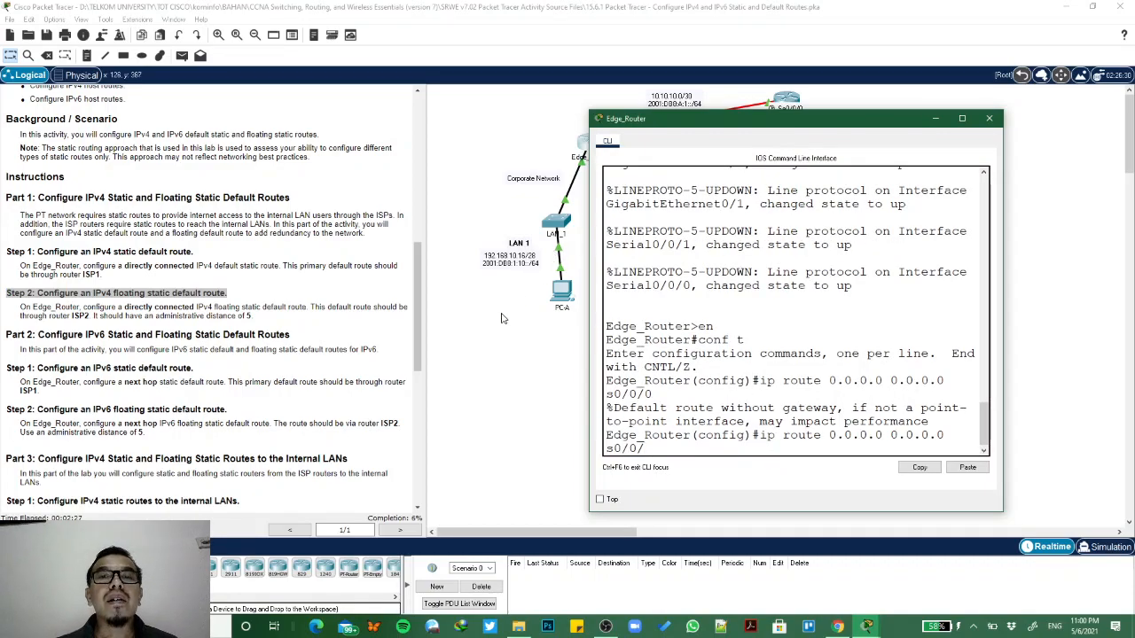
{"action": "left_click", "coordinate": [502, 318]}
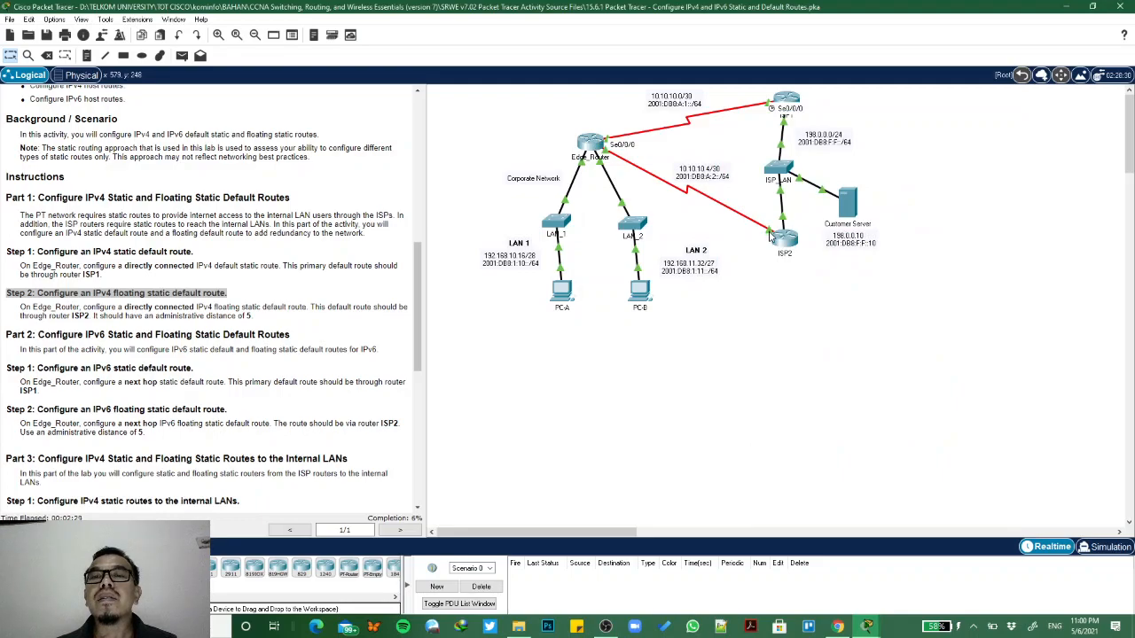
{"action": "mouse_move", "coordinate": [771, 235]}
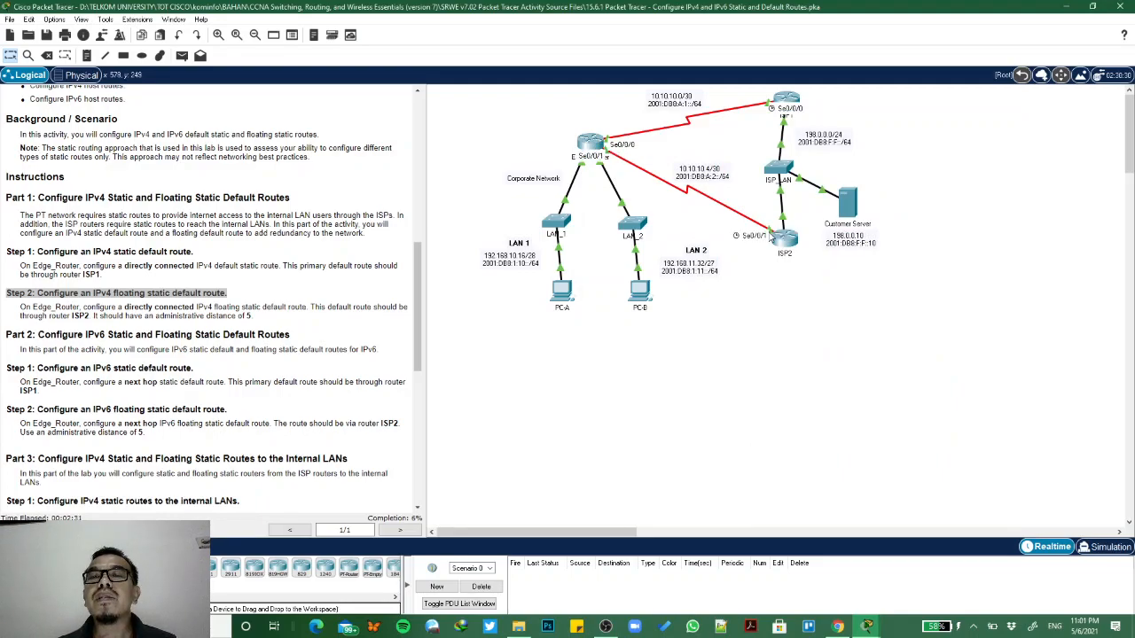
{"action": "left_click", "coordinate": [593, 150]}
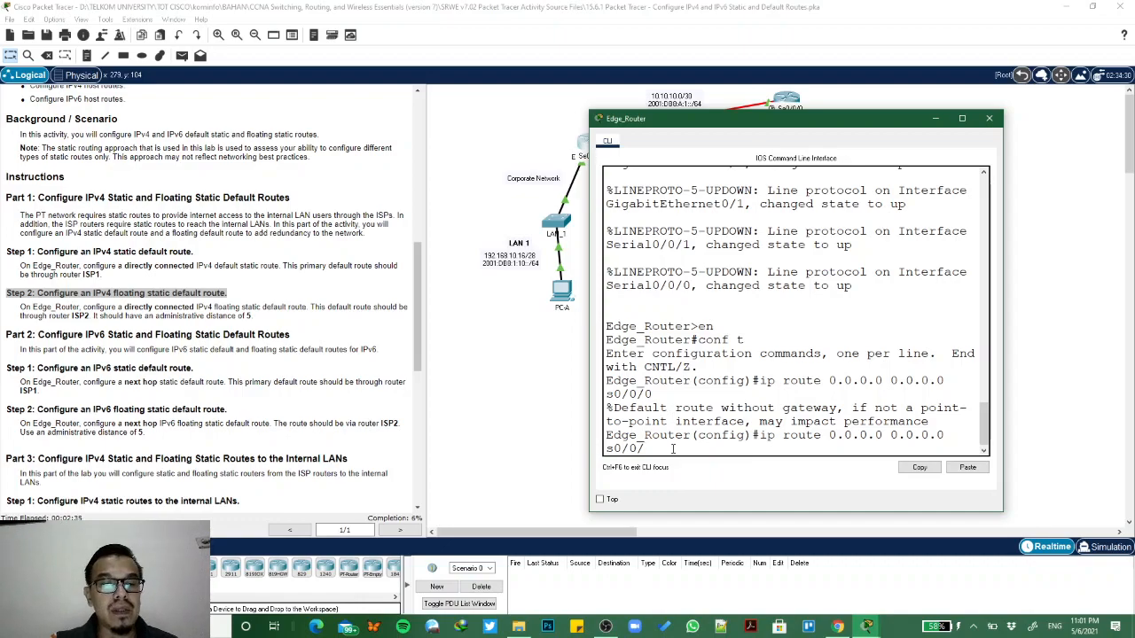
{"action": "type", "text": "5"}
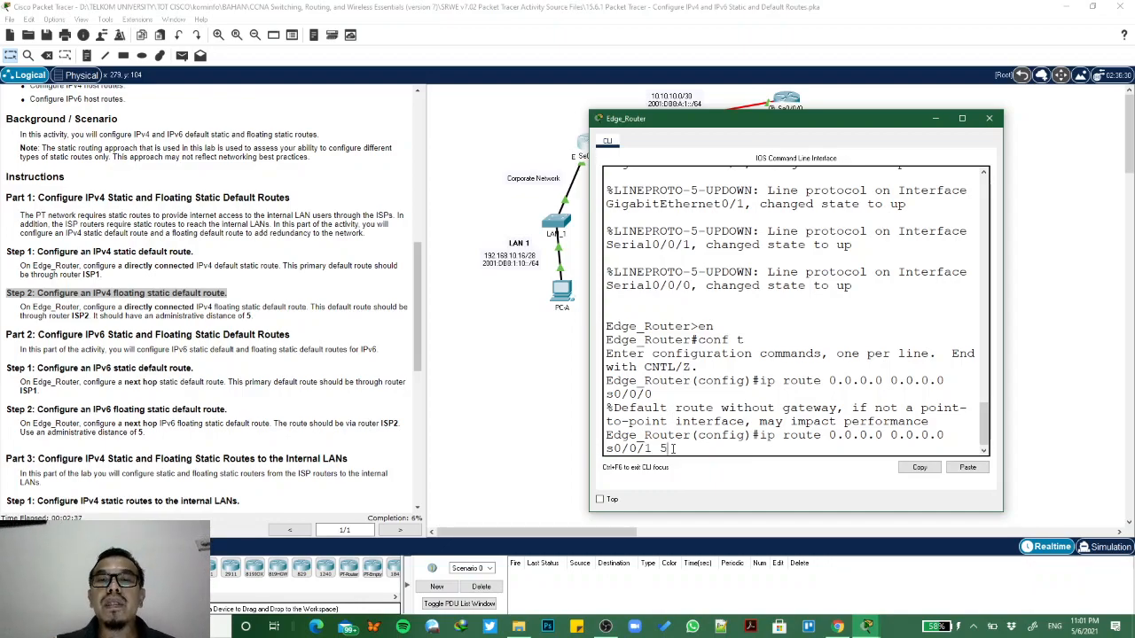
{"action": "key", "text": "Return"}
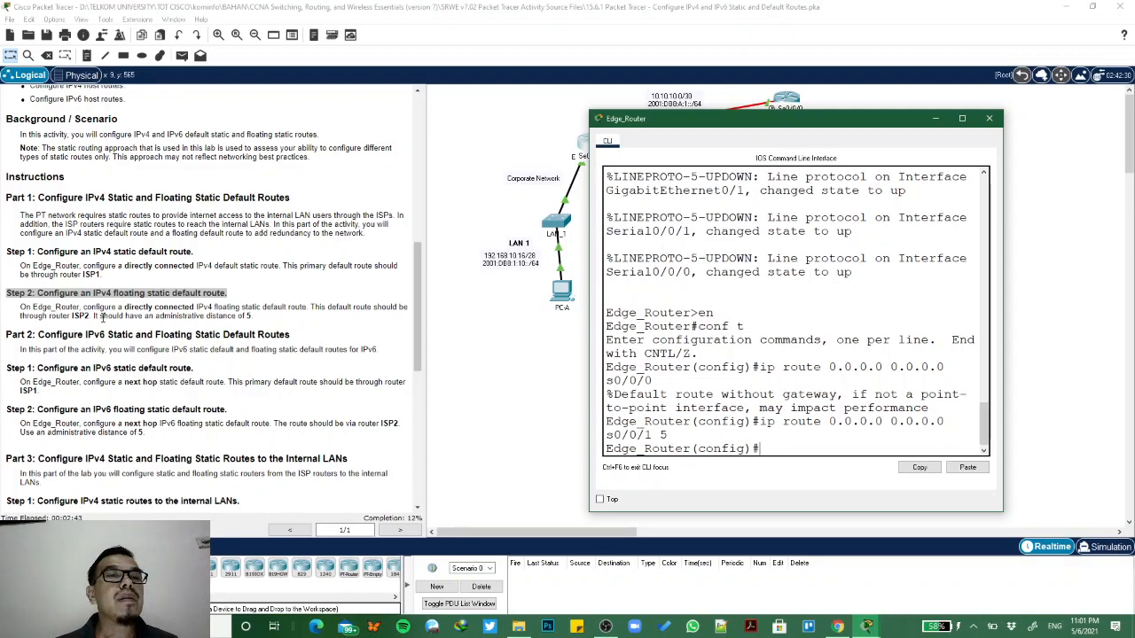
- Review the Part 2 IPv6 default route instructions and the serial IPv6 addresses of ISP1 and ISP2 in the addressing table
{"action": "scroll", "coordinate": [103, 321], "scroll_direction": "down", "scroll_amount": 2}
{"action": "left_click_drag", "start_coordinate": [39, 263], "coordinate": [296, 271]}
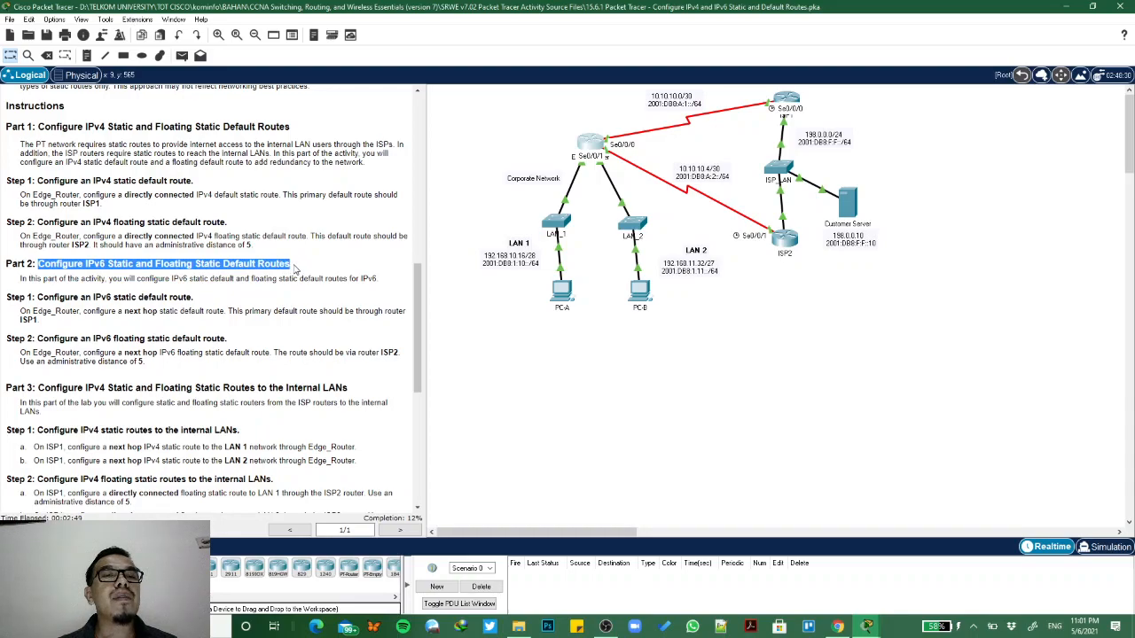
{"action": "left_click_drag", "start_coordinate": [37, 298], "coordinate": [197, 307]}
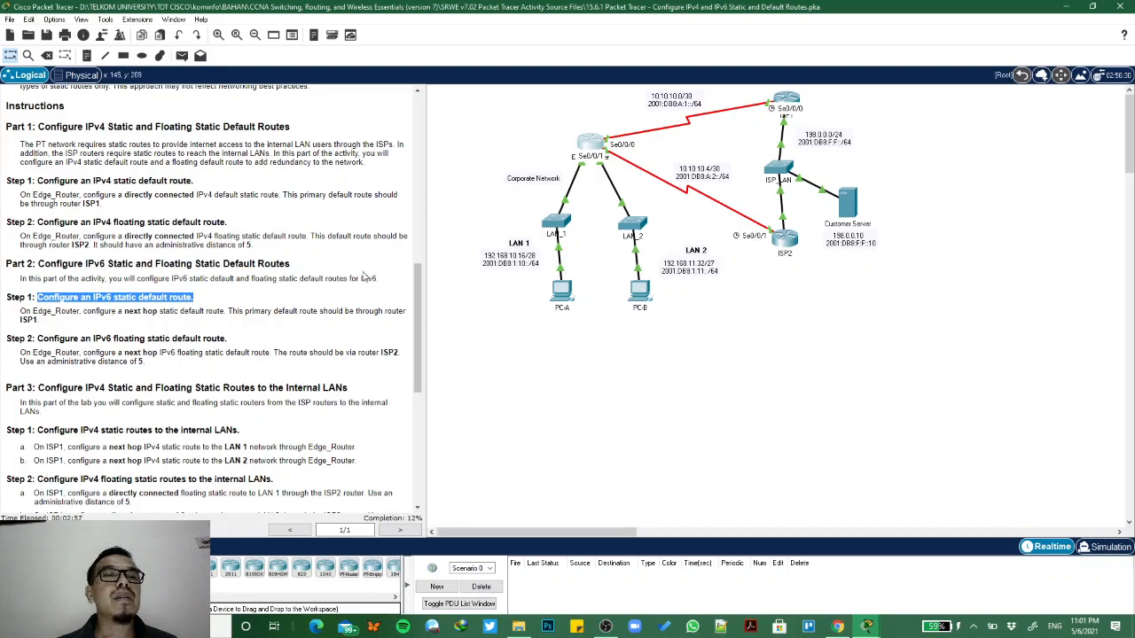
{"action": "scroll", "coordinate": [214, 328], "scroll_direction": "up", "scroll_amount": 2}
{"action": "scroll", "coordinate": [214, 328], "scroll_direction": "up", "scroll_amount": 12}
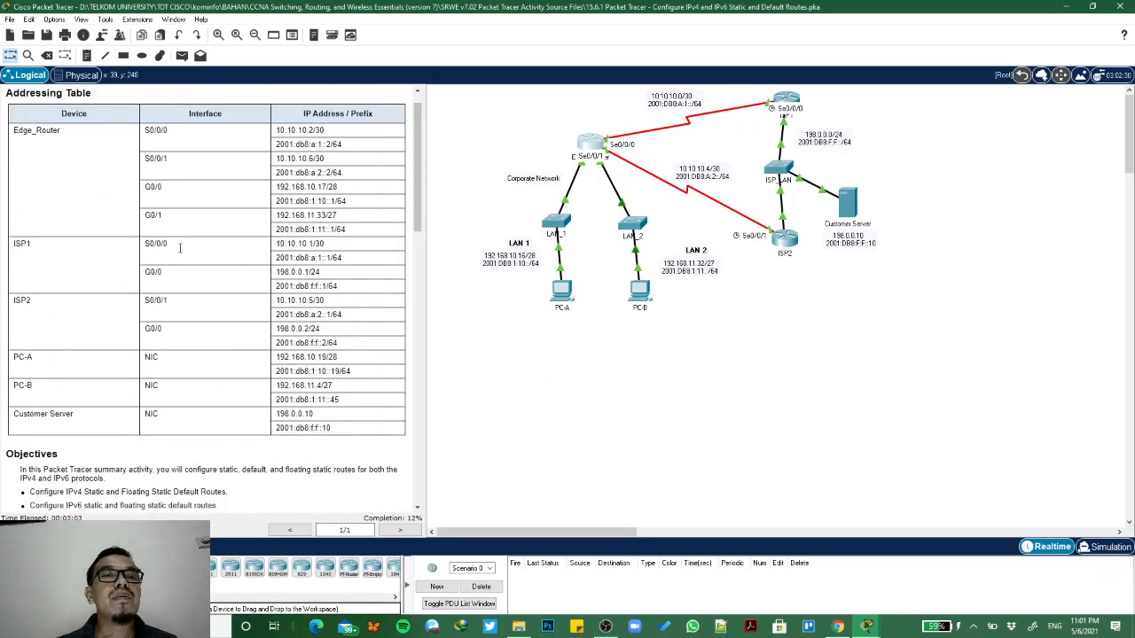
{"action": "left_click_drag", "start_coordinate": [277, 258], "coordinate": [330, 258]}
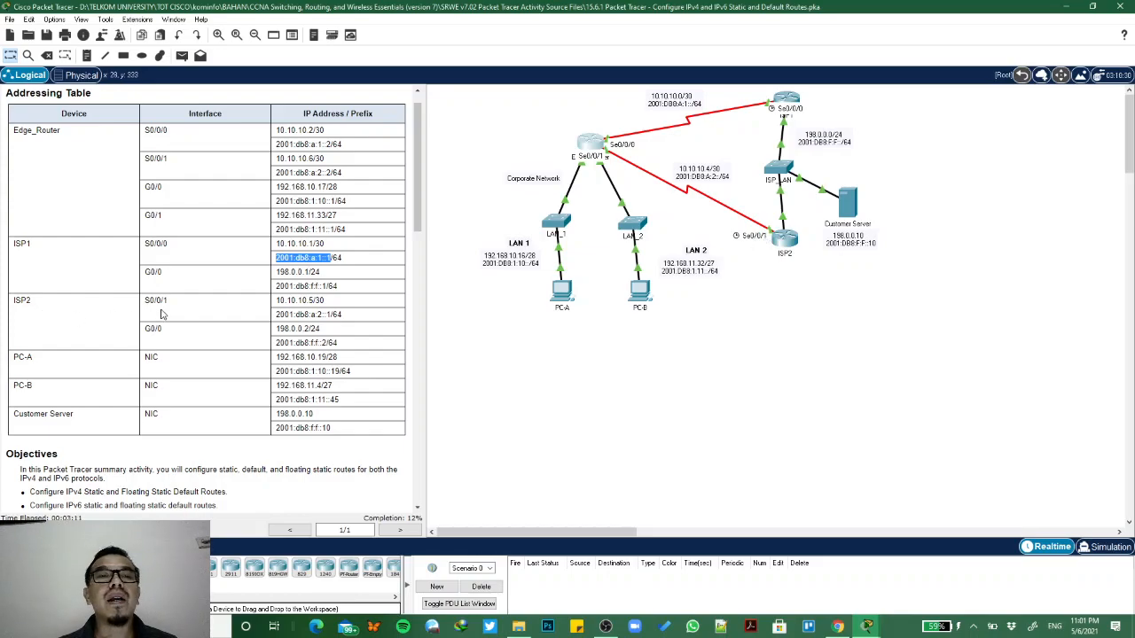
{"action": "left_click_drag", "start_coordinate": [275, 315], "coordinate": [333, 316]}
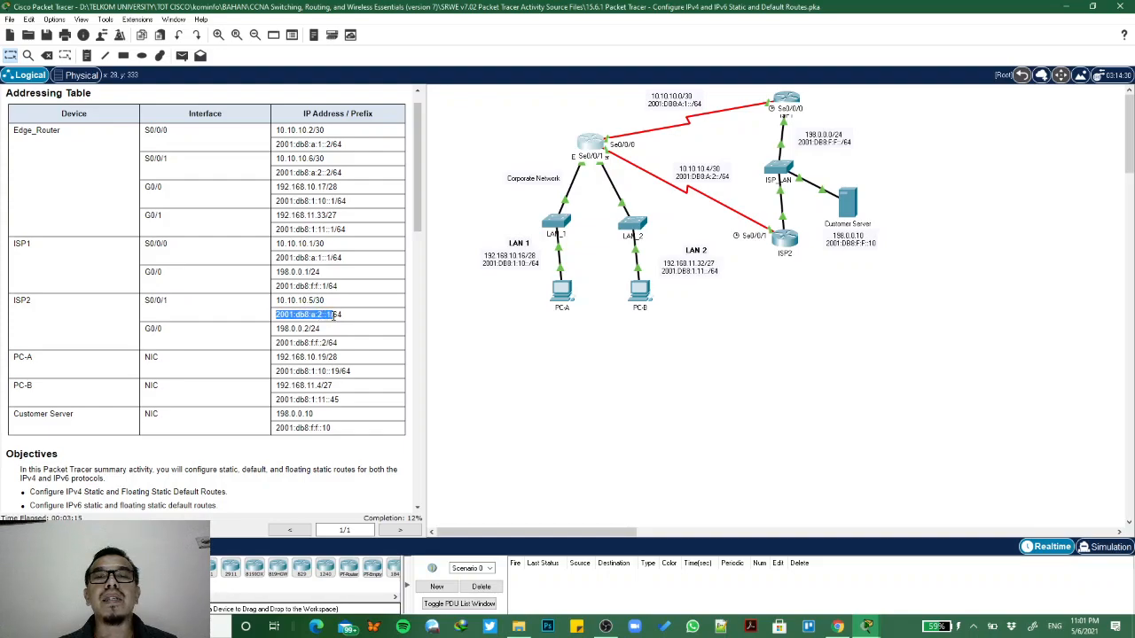
{"action": "scroll", "coordinate": [332, 355], "scroll_direction": "down", "scroll_amount": 5}
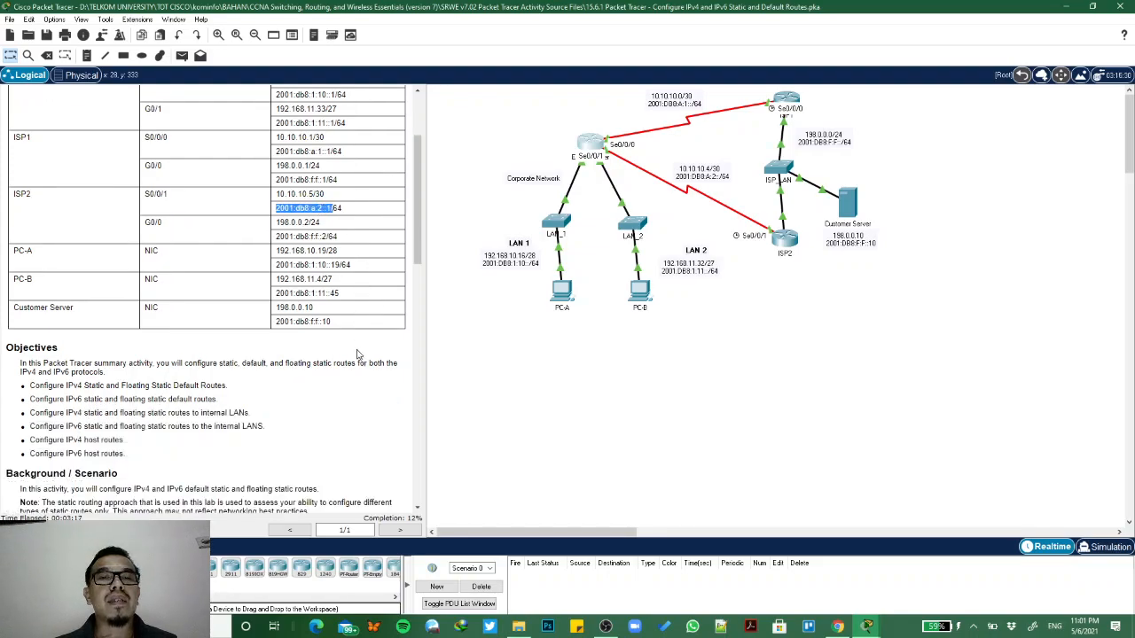
{"action": "scroll", "coordinate": [332, 354], "scroll_direction": "down", "scroll_amount": 9}
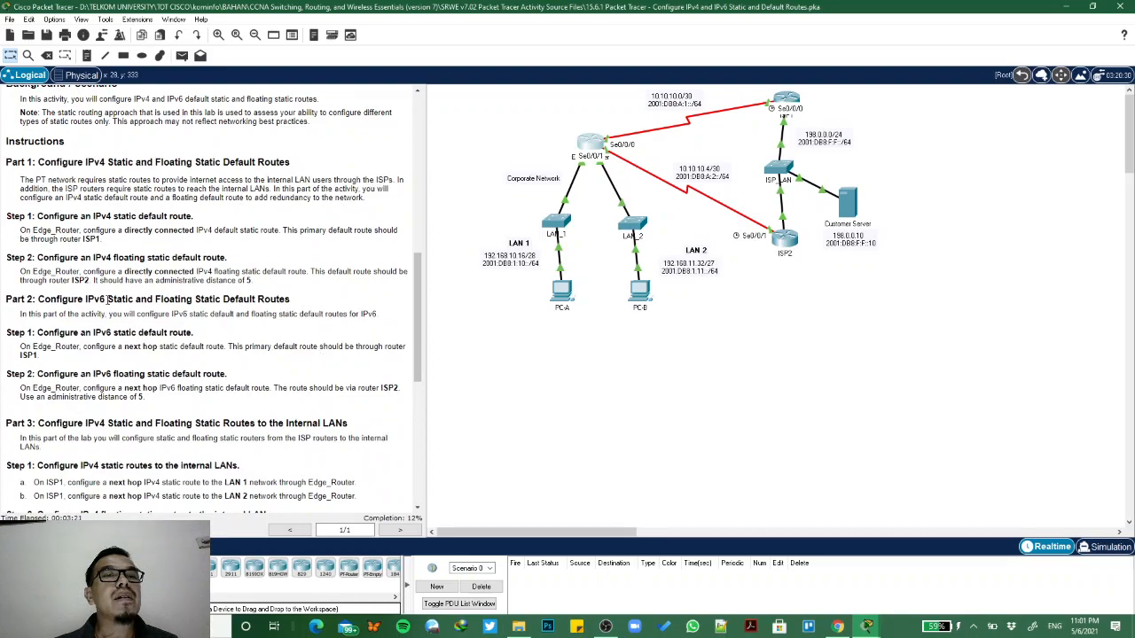
{"action": "left_click_drag", "start_coordinate": [39, 302], "coordinate": [129, 343]}
{"action": "left_click_drag", "start_coordinate": [37, 333], "coordinate": [206, 337]}
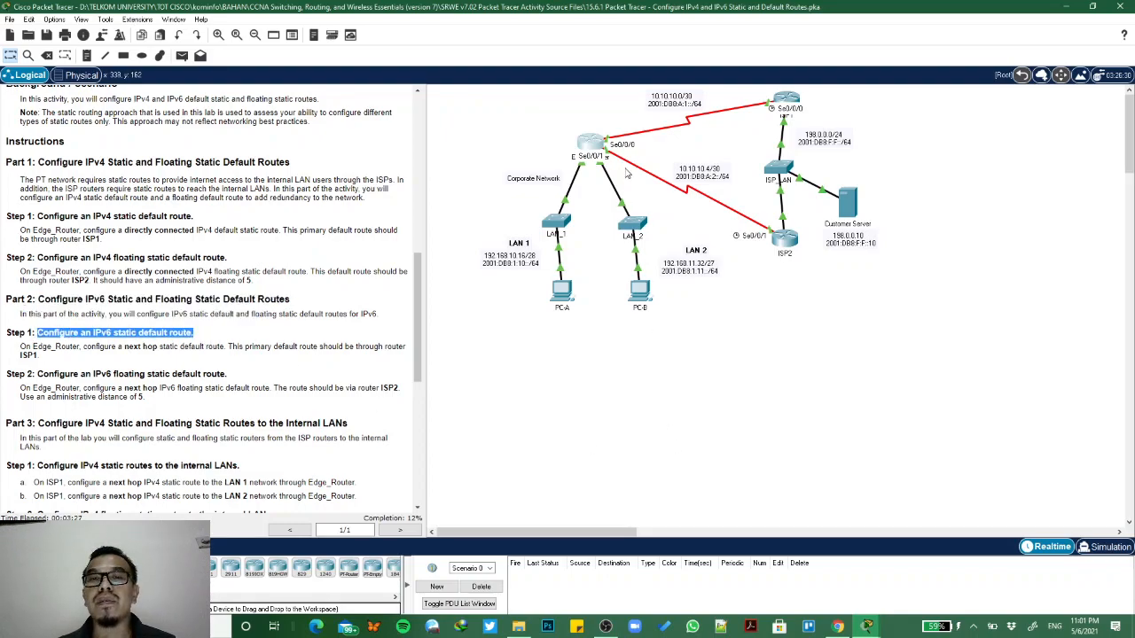
- Configure Edge_Router's next hop IPv6 default route through ISP1 with ipv6 route ::/0 2001:db8:a:1::1
{"action": "left_click", "coordinate": [593, 153]}
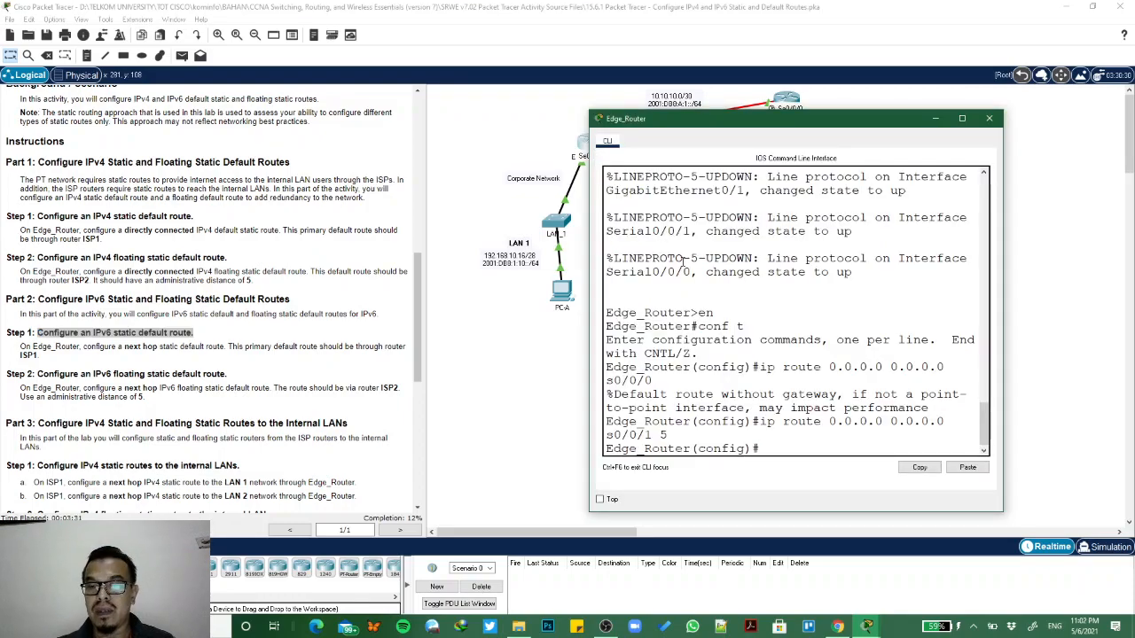
{"action": "type", "text": "ipv"}
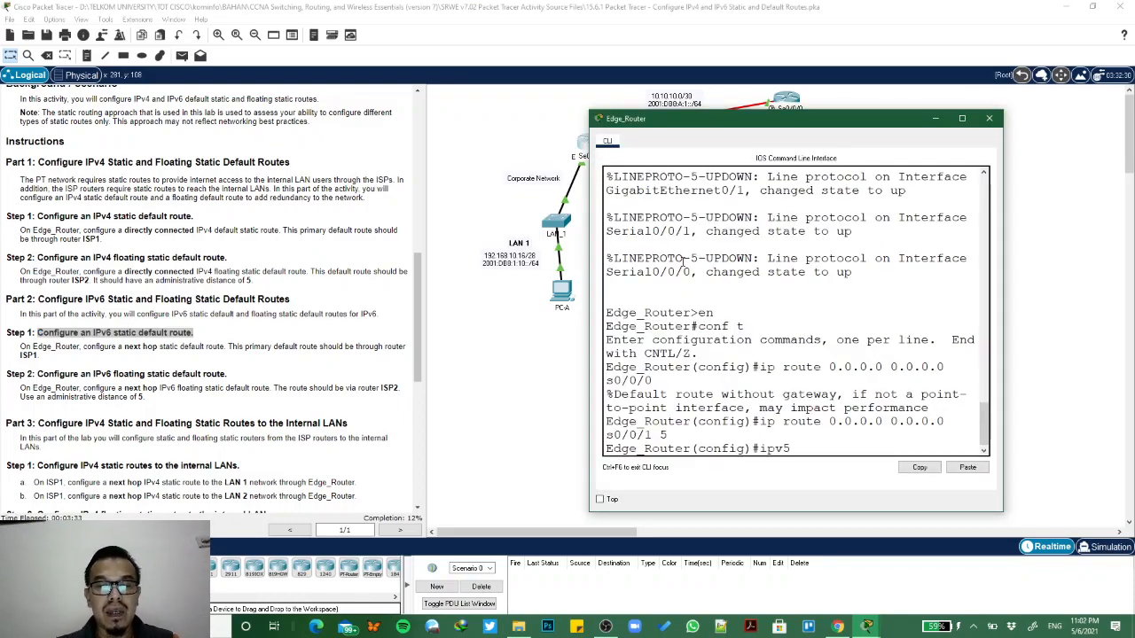
{"action": "type", "text": "6 route"}
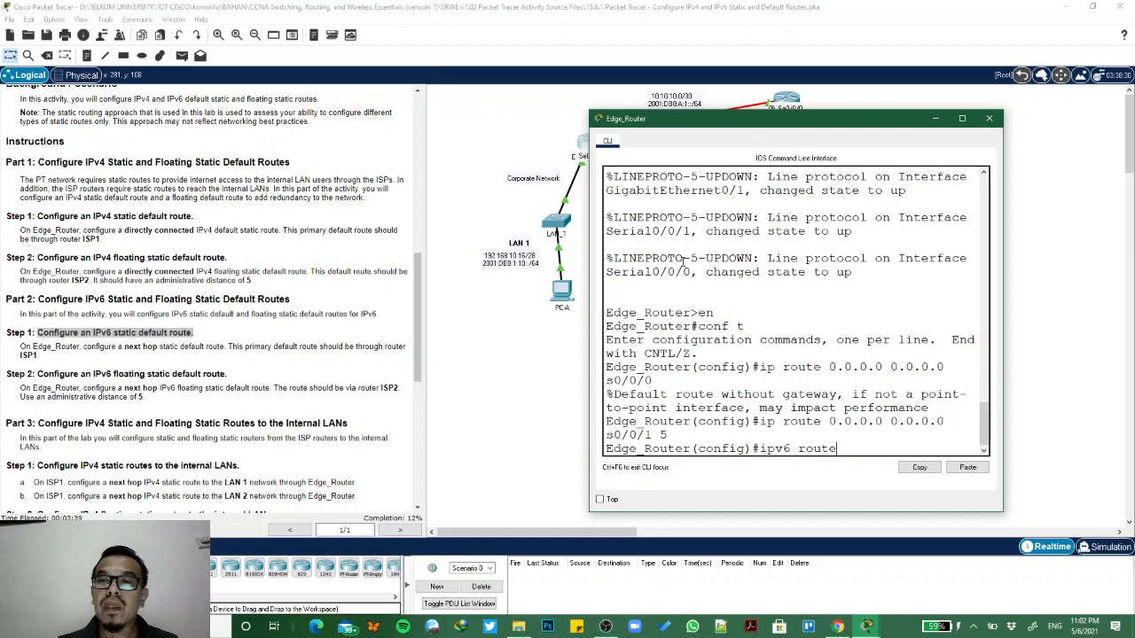
{"action": "type", "text": " ::/0"}
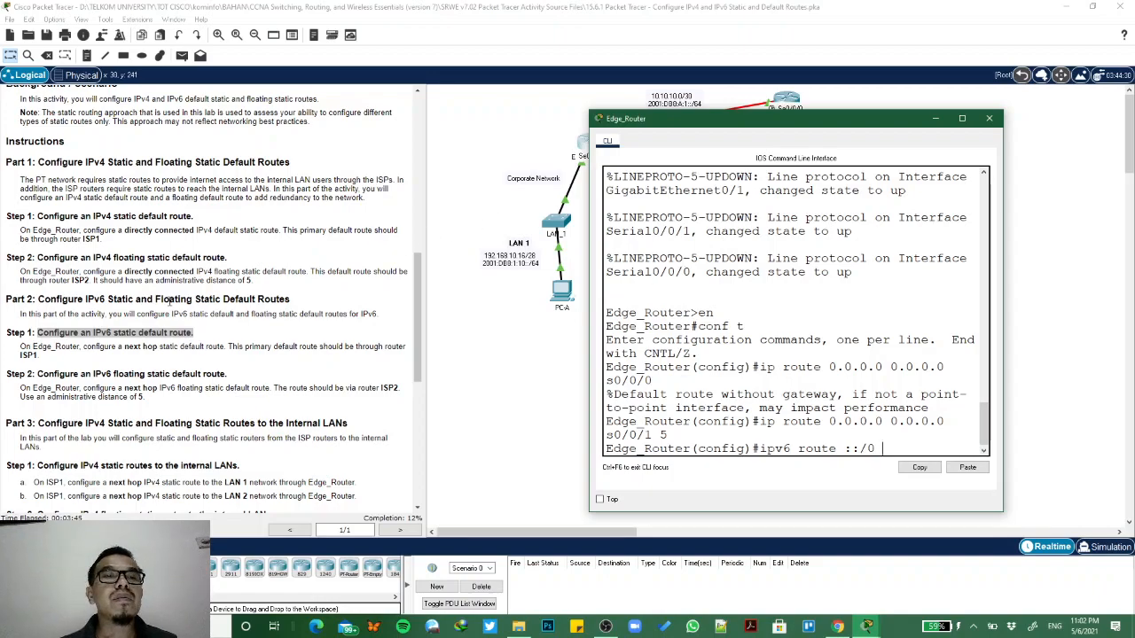
{"action": "scroll", "coordinate": [177, 302], "scroll_direction": "up", "scroll_amount": 10}
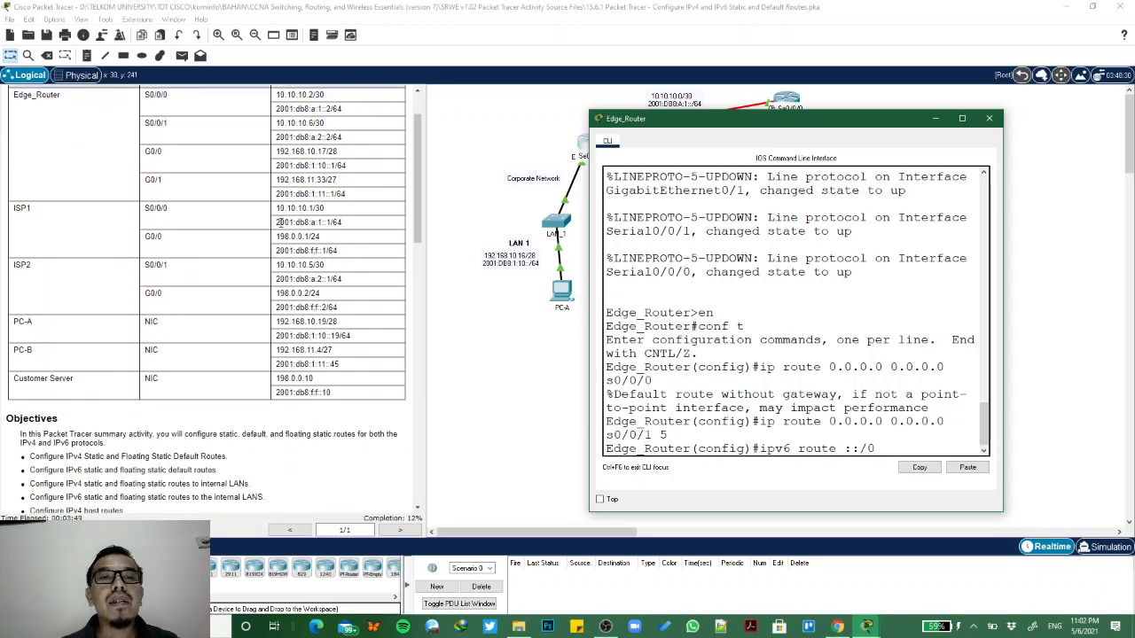
{"action": "type", "text": "2001:db8"}
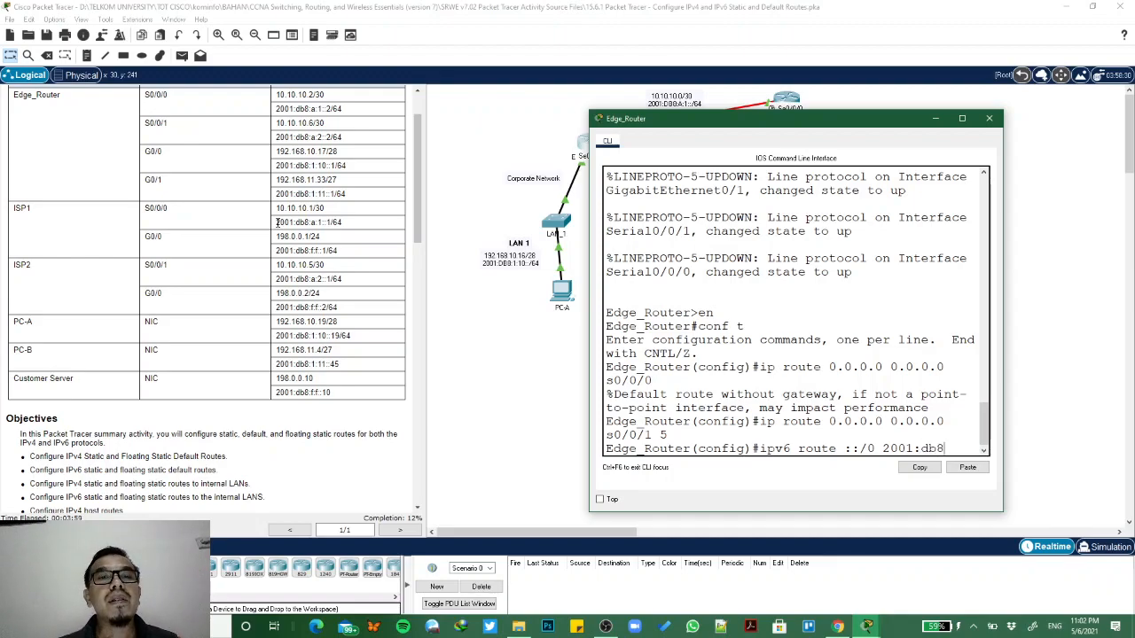
{"action": "type", "text": "a"}
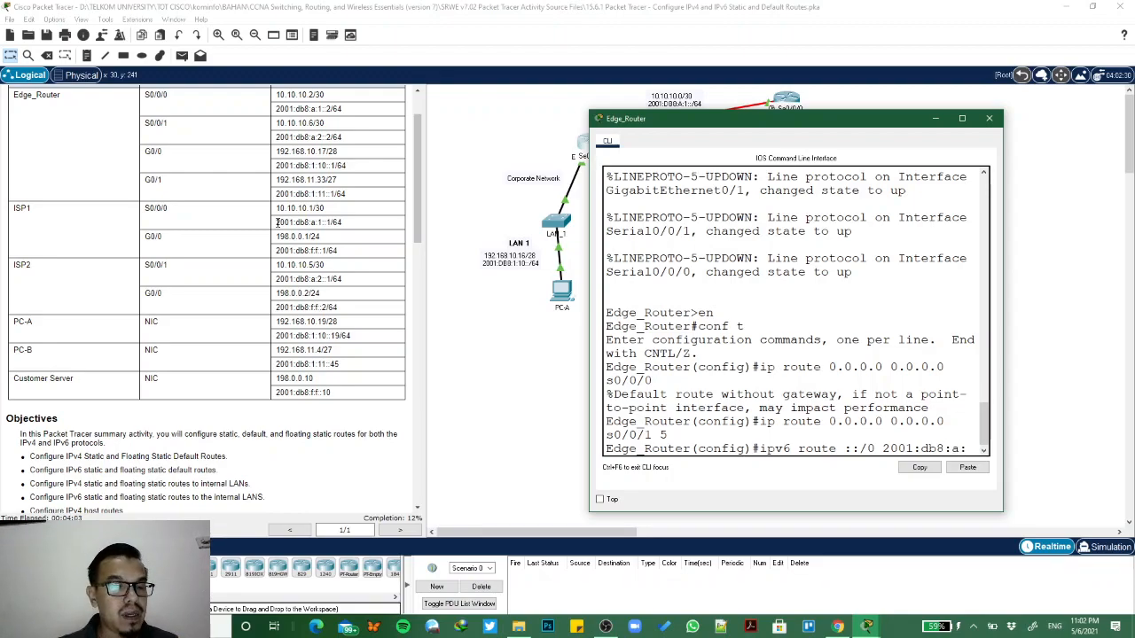
{"action": "type", "text": ":1:"}
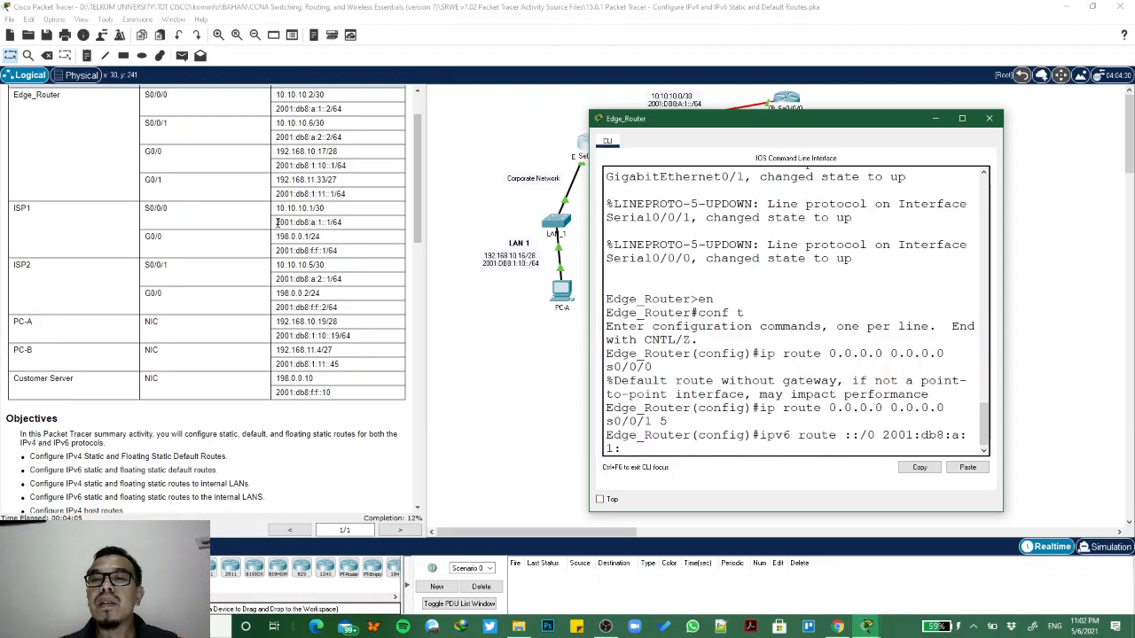
{"action": "type", "text": ":1"}
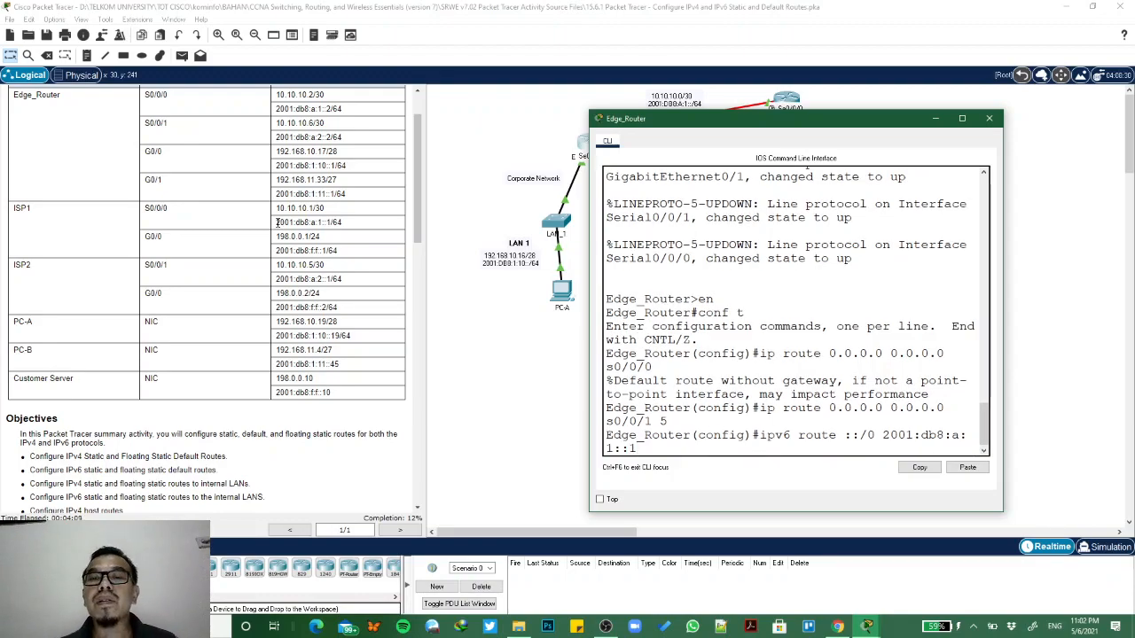
{"action": "key", "text": "Return"}
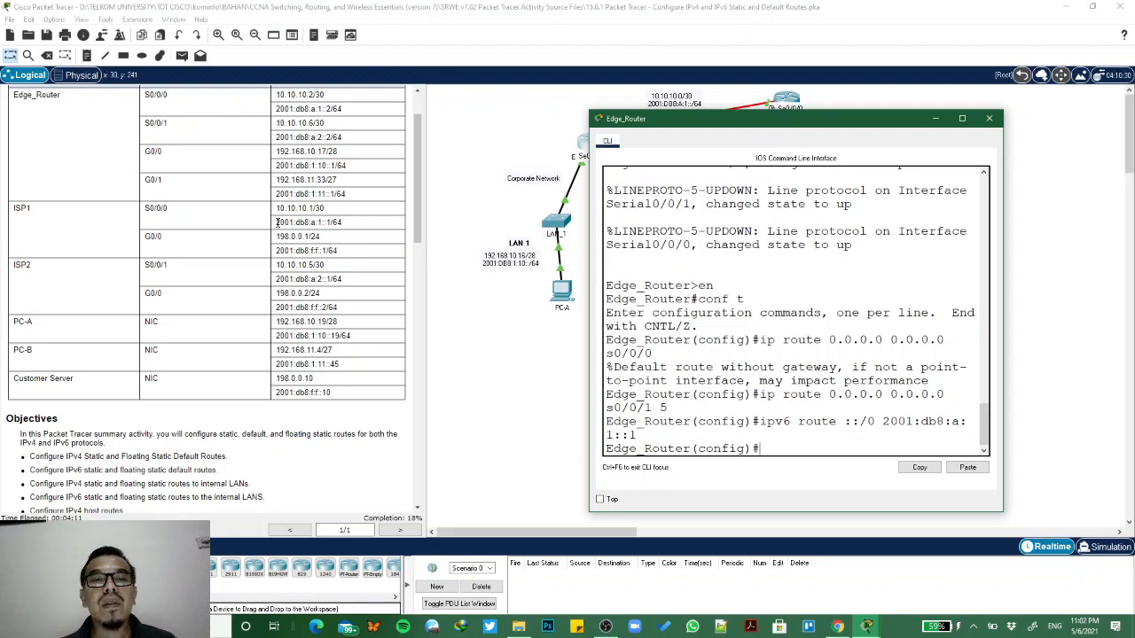
- Configure Edge_Router's floating IPv6 default route through ISP2 with ipv6 route ::/0 2001:db8:a:2::1 5
{"action": "key", "text": "Up"}
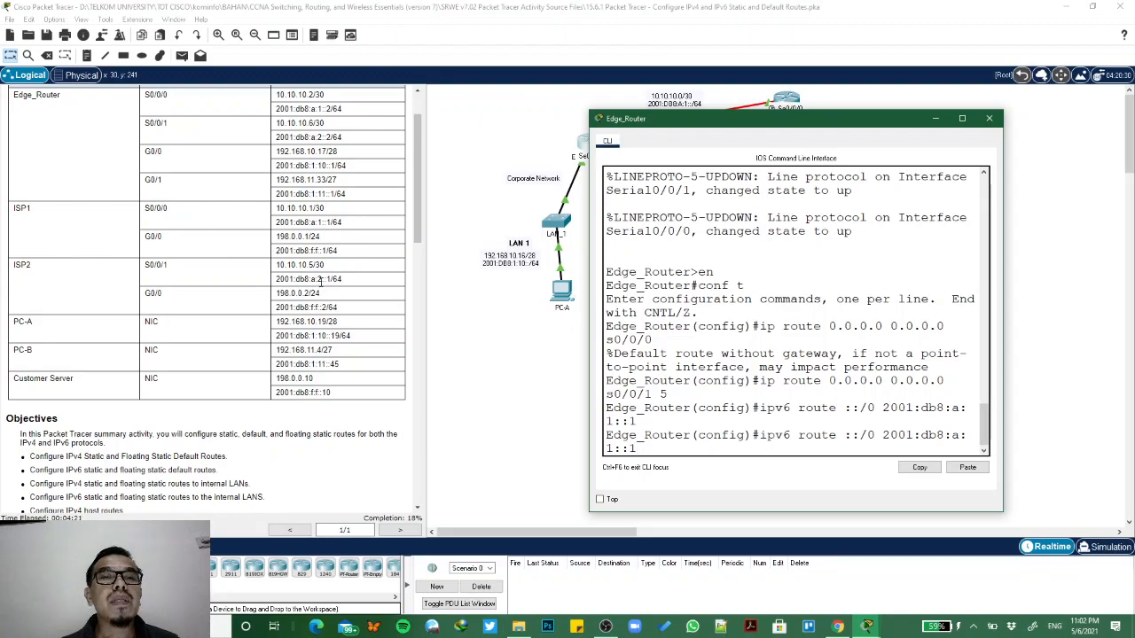
{"action": "scroll", "coordinate": [311, 321], "scroll_direction": "down", "scroll_amount": 10}
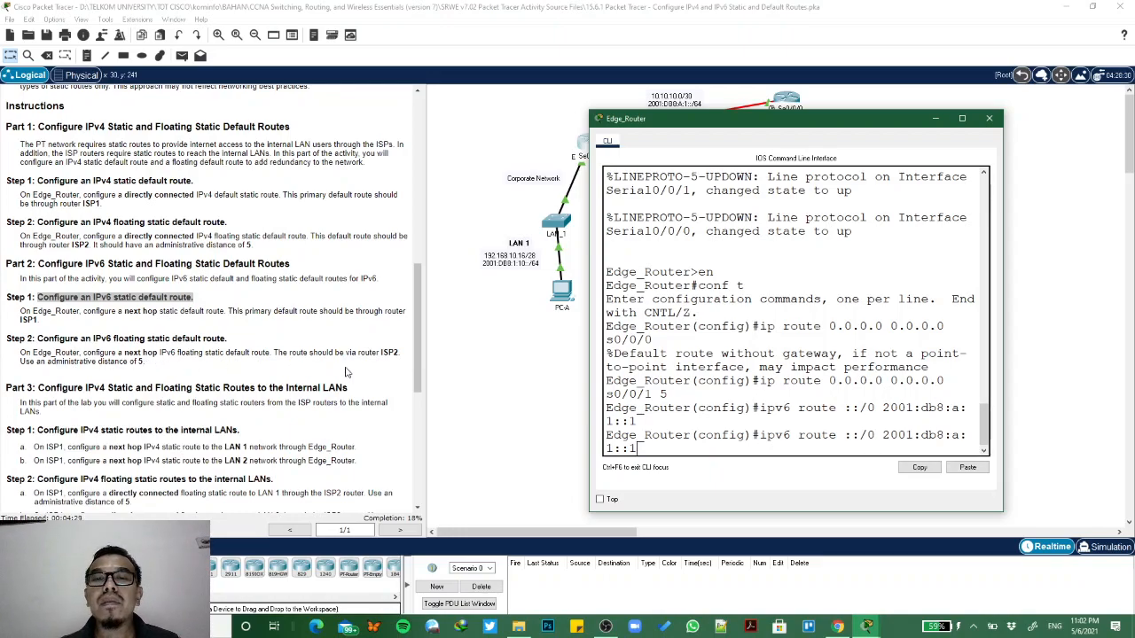
{"action": "key", "text": "BackSpace"}
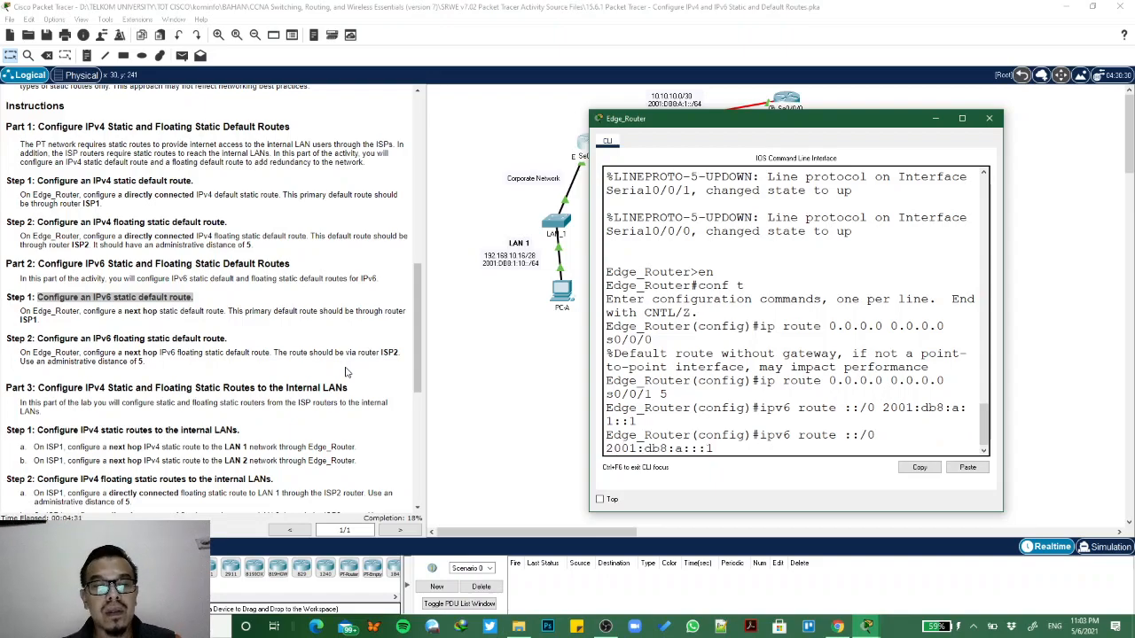
{"action": "type", "text": "2::1"}
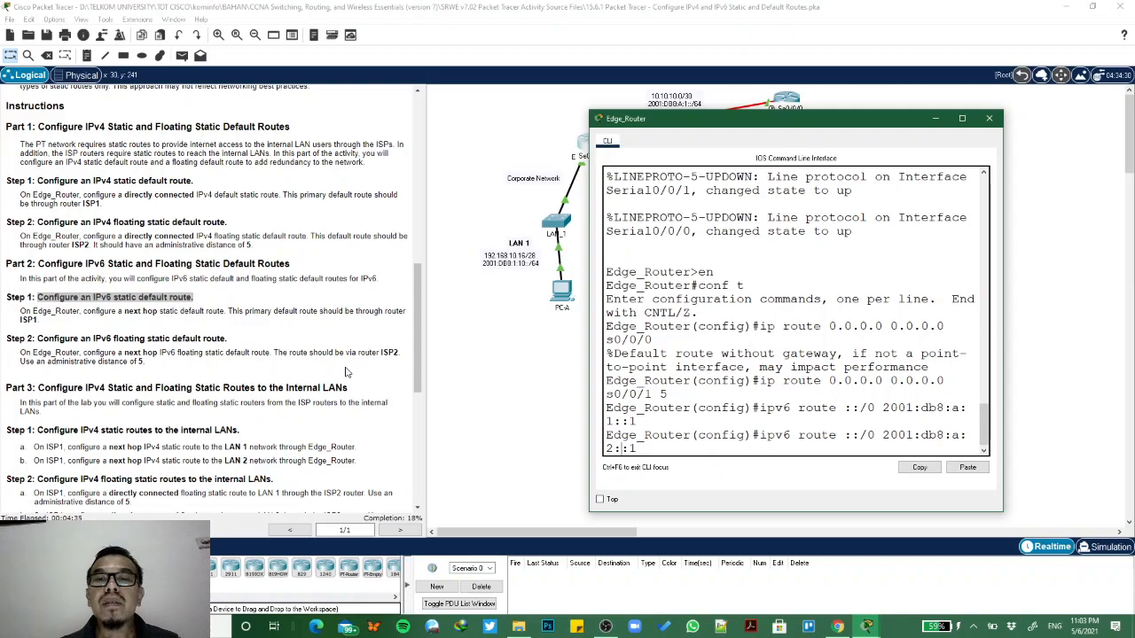
{"action": "type", "text": " 5"}
{"action": "key", "text": "Return"}
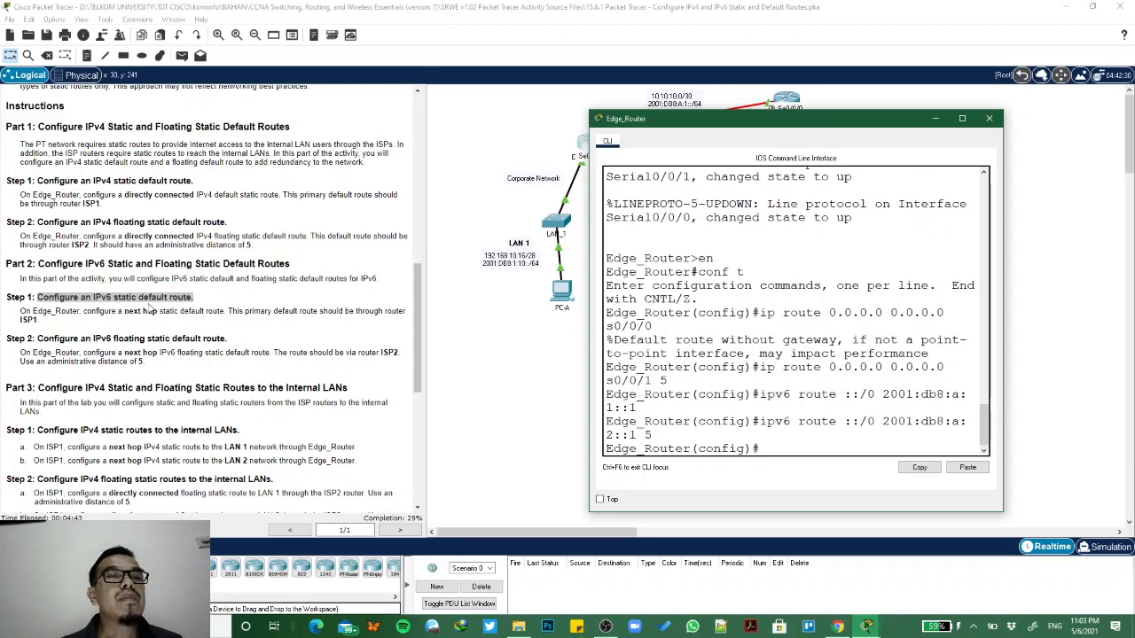
- Open ISP1's command line for the Part 3 routes and enter global configuration mode with en and conf t
{"action": "left_click", "coordinate": [35, 338]}
{"action": "left_click_drag", "start_coordinate": [41, 337], "coordinate": [232, 346]}
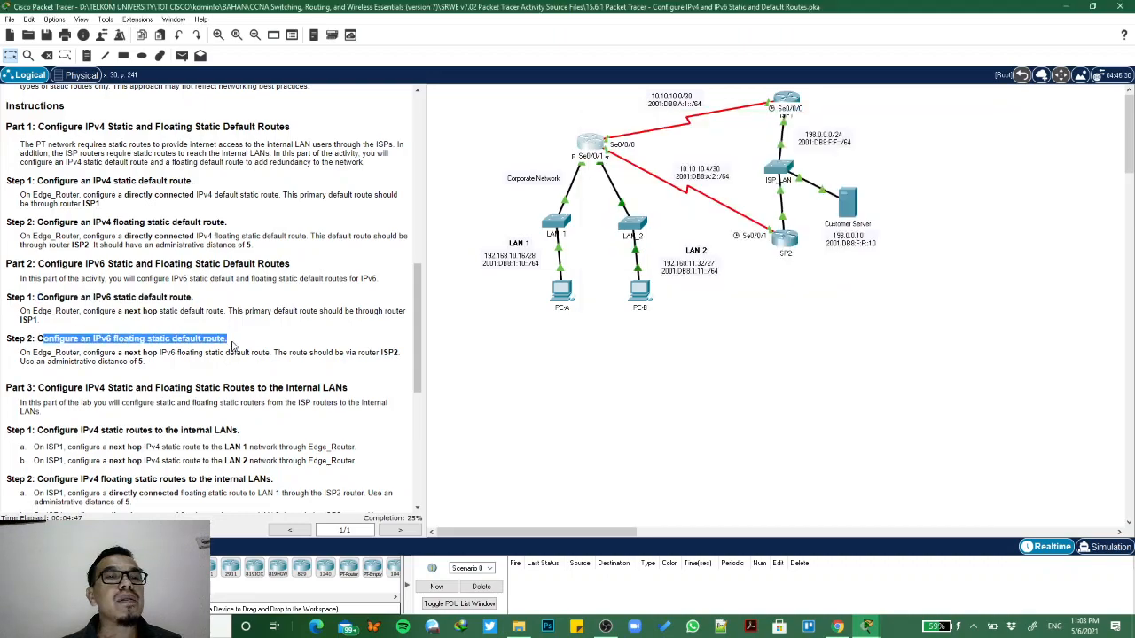
{"action": "scroll", "coordinate": [232, 345], "scroll_direction": "down", "scroll_amount": 3}
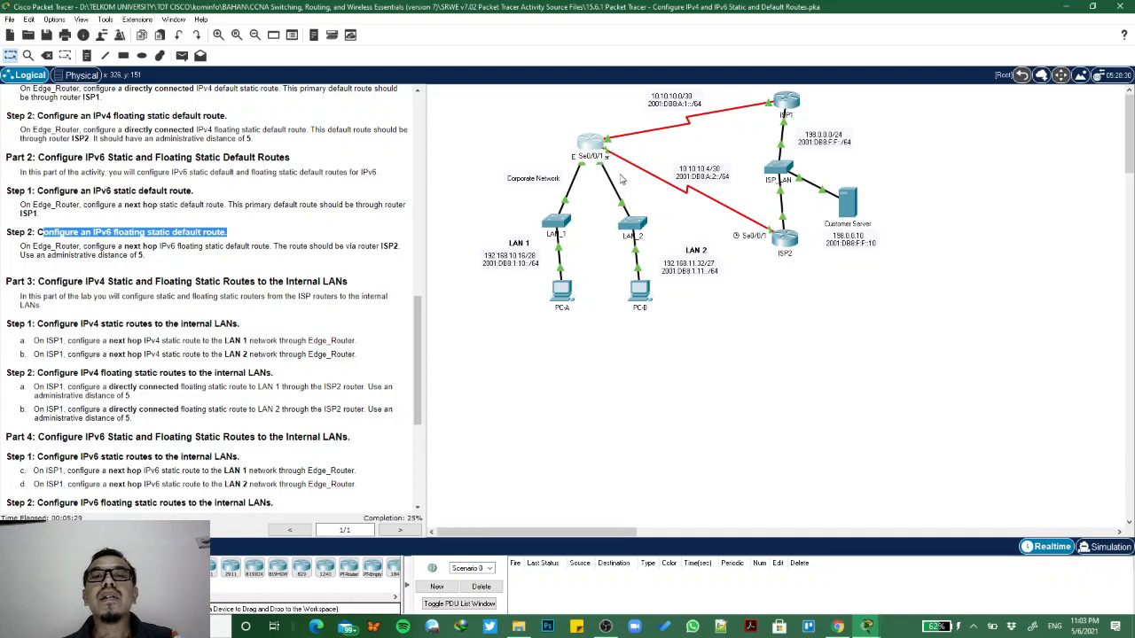
{"action": "left_click", "coordinate": [601, 148]}
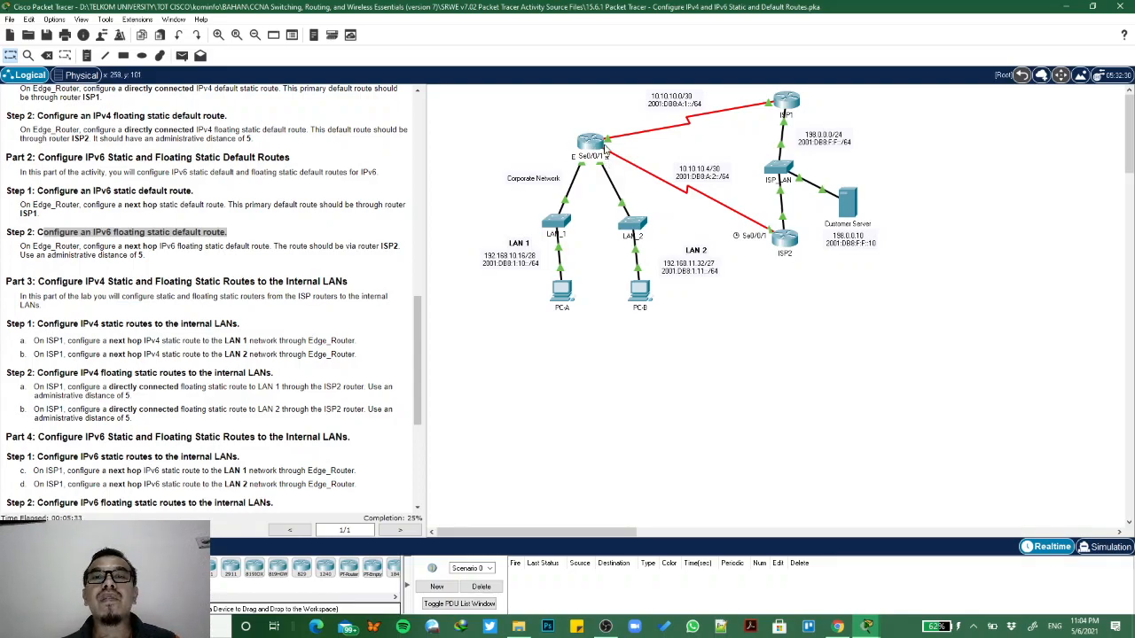
{"action": "left_click", "coordinate": [787, 104]}
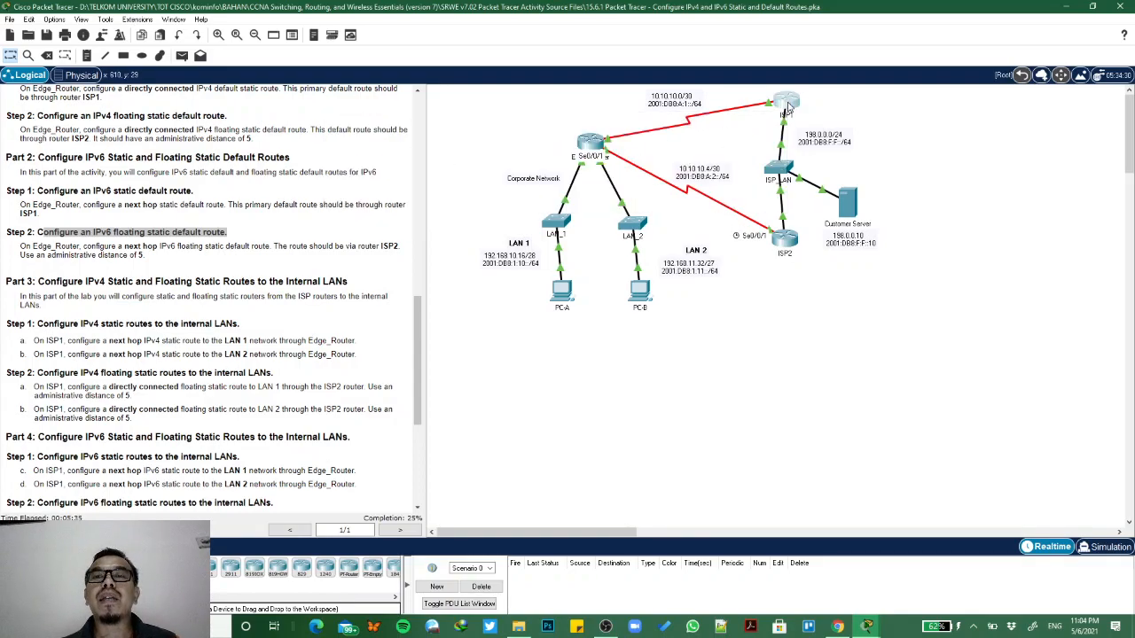
{"action": "left_click_drag", "start_coordinate": [614, 116], "coordinate": [745, 116]}
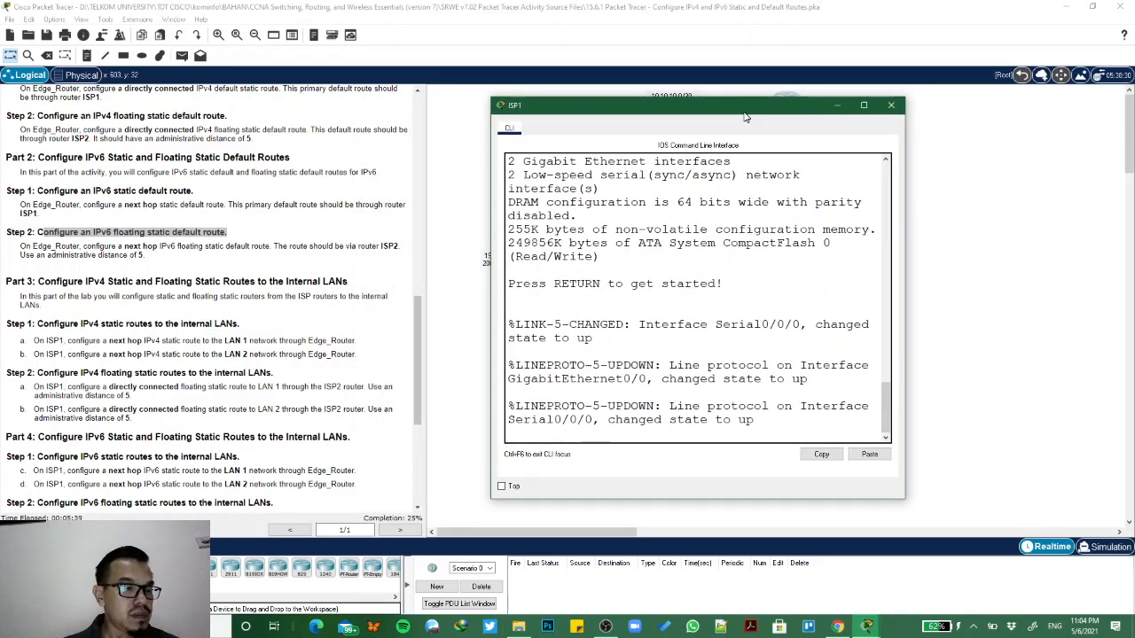
{"action": "left_click", "coordinate": [635, 424]}
{"action": "key", "text": "Return"}
{"action": "type", "text": "en"}
{"action": "key", "text": "Return"}
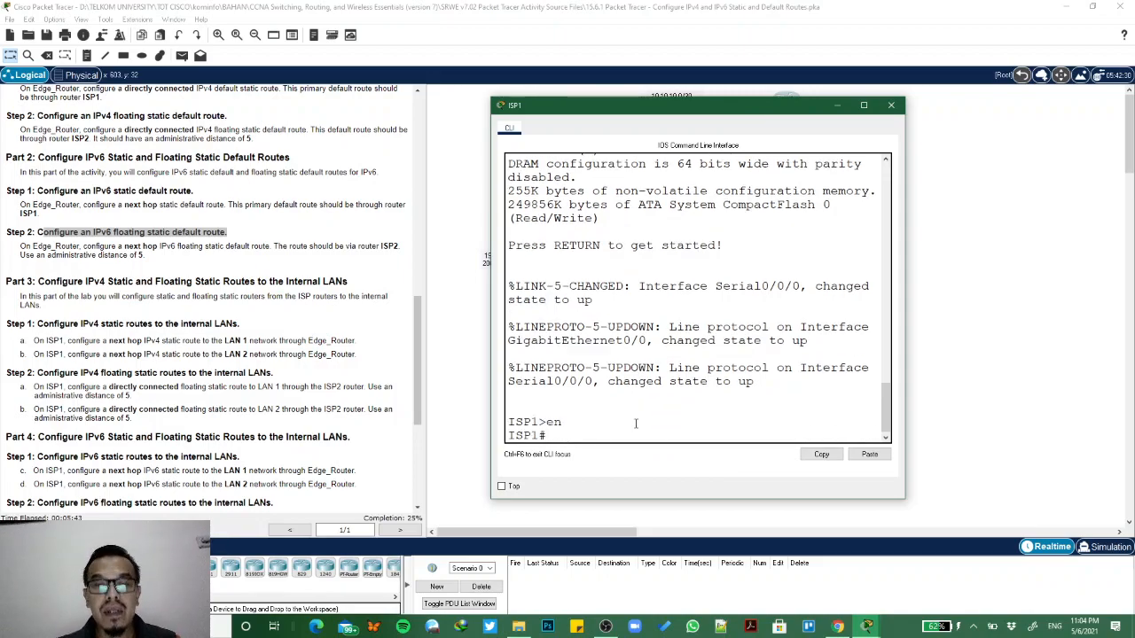
{"action": "type", "text": "conf t"}
{"action": "key", "text": "Return"}
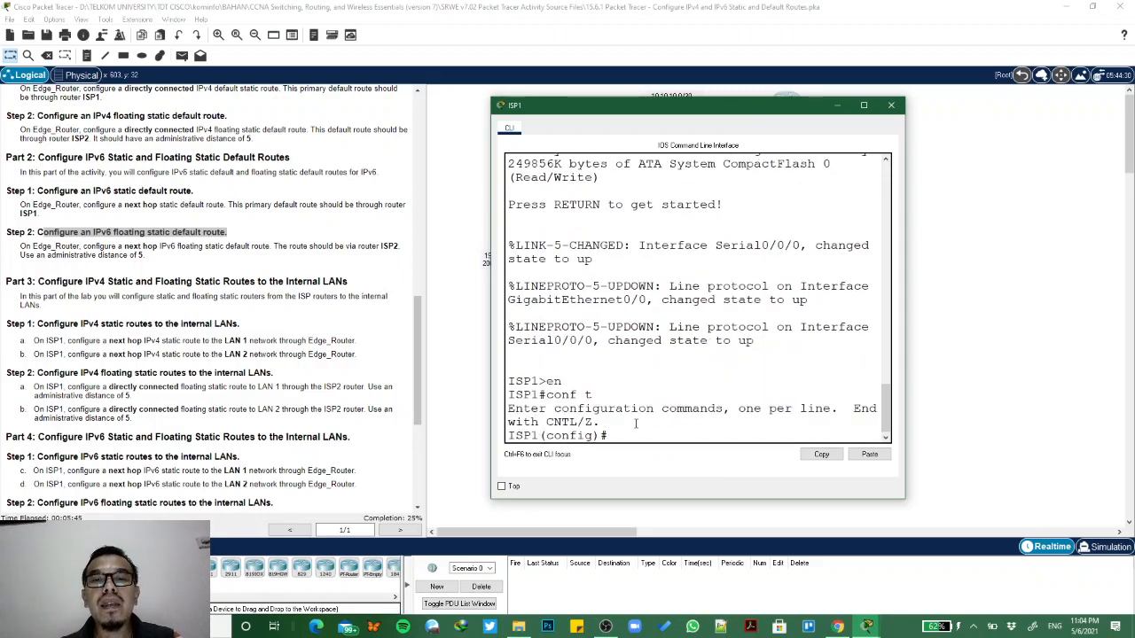
- Enter the start of ISP1's static route to LAN 1, ip route 192.168.10.16 255.255.255.240, keeping the topology's LAN 1 address in view
{"action": "type", "text": "ip route"}
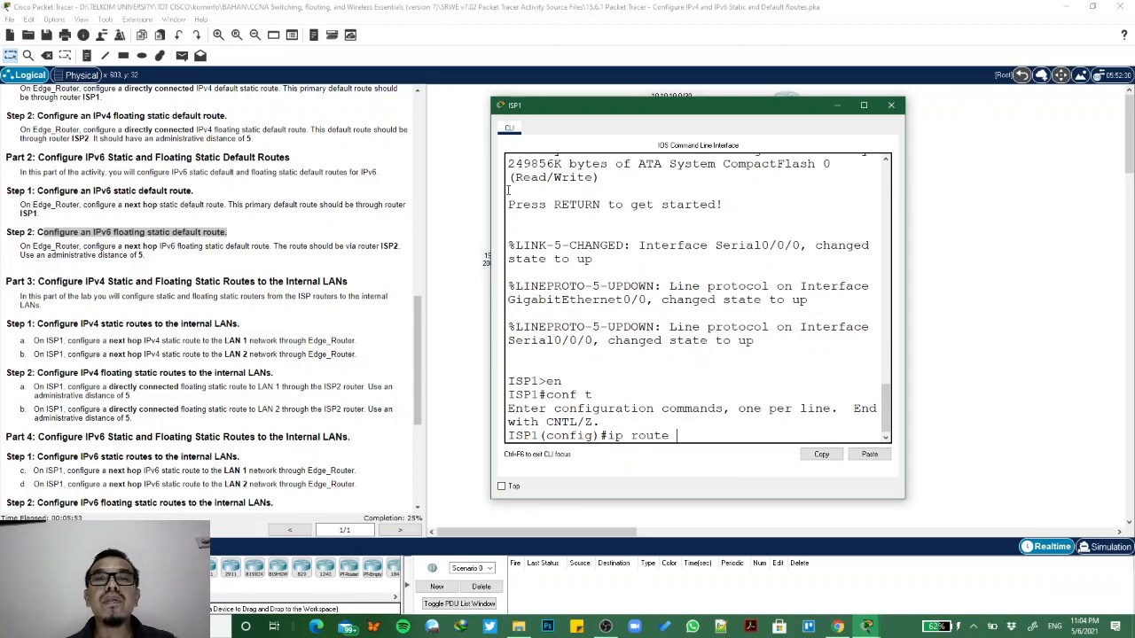
{"action": "left_click_drag", "start_coordinate": [586, 111], "coordinate": [782, 92]}
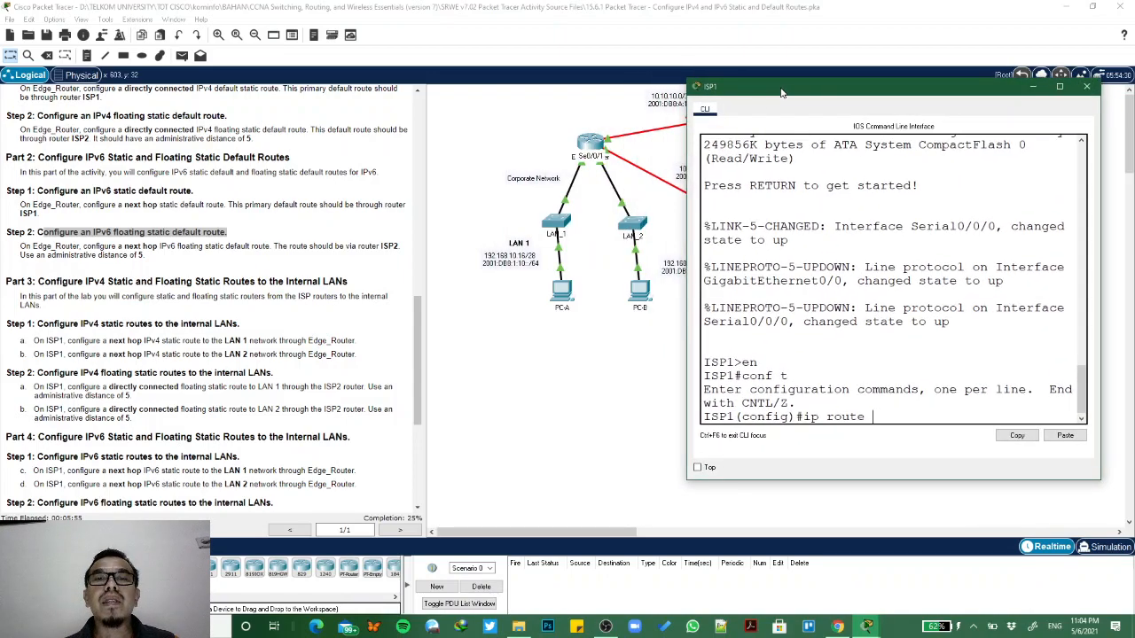
{"action": "type", "text": "192.168"}
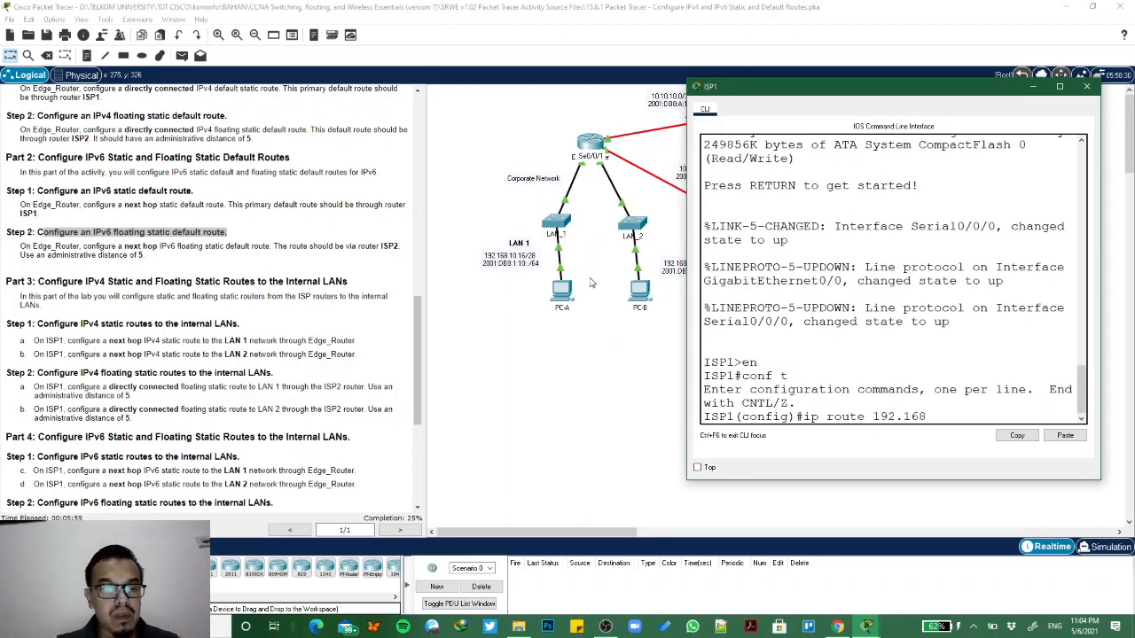
{"action": "type", "text": ".10."}
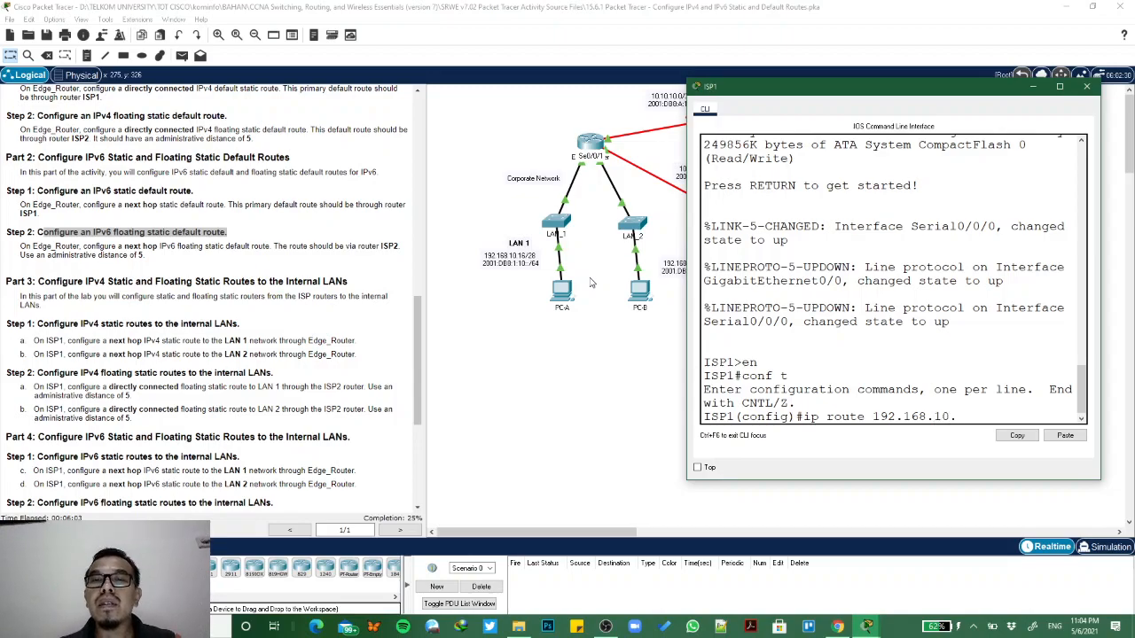
{"action": "type", "text": "16"}
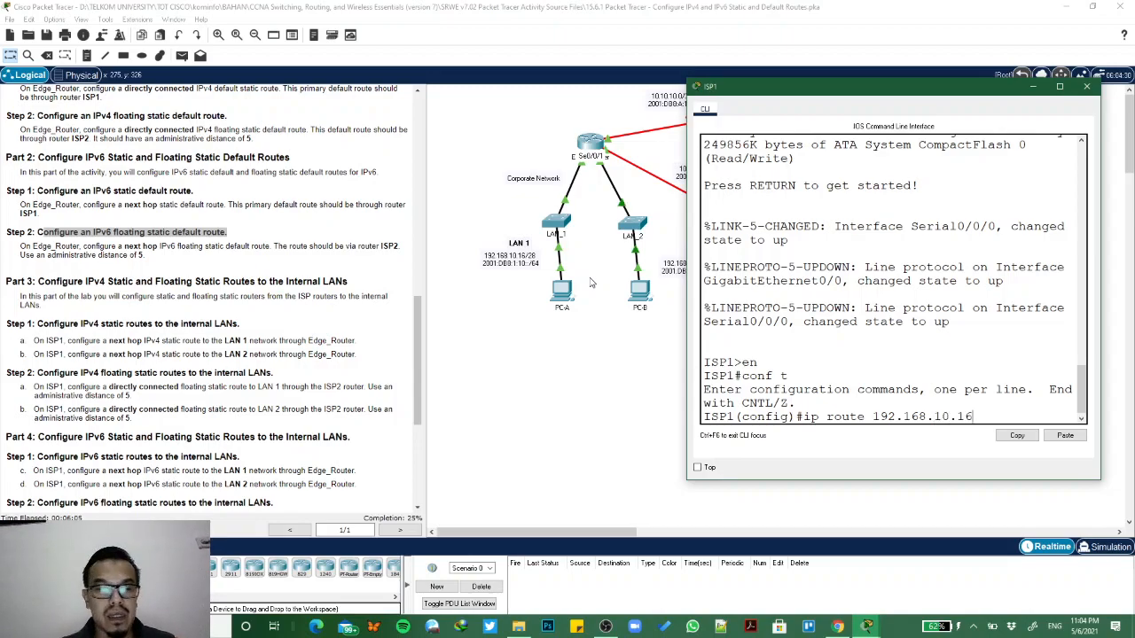
{"action": "type", "text": " 255.255"}
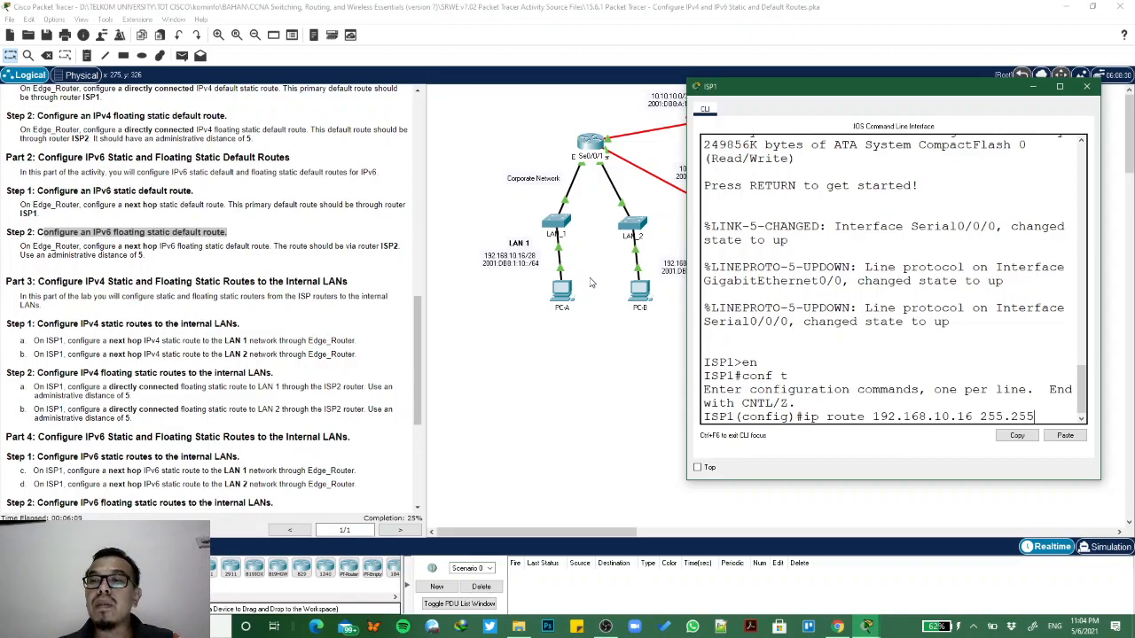
{"action": "type", "text": ".255."}
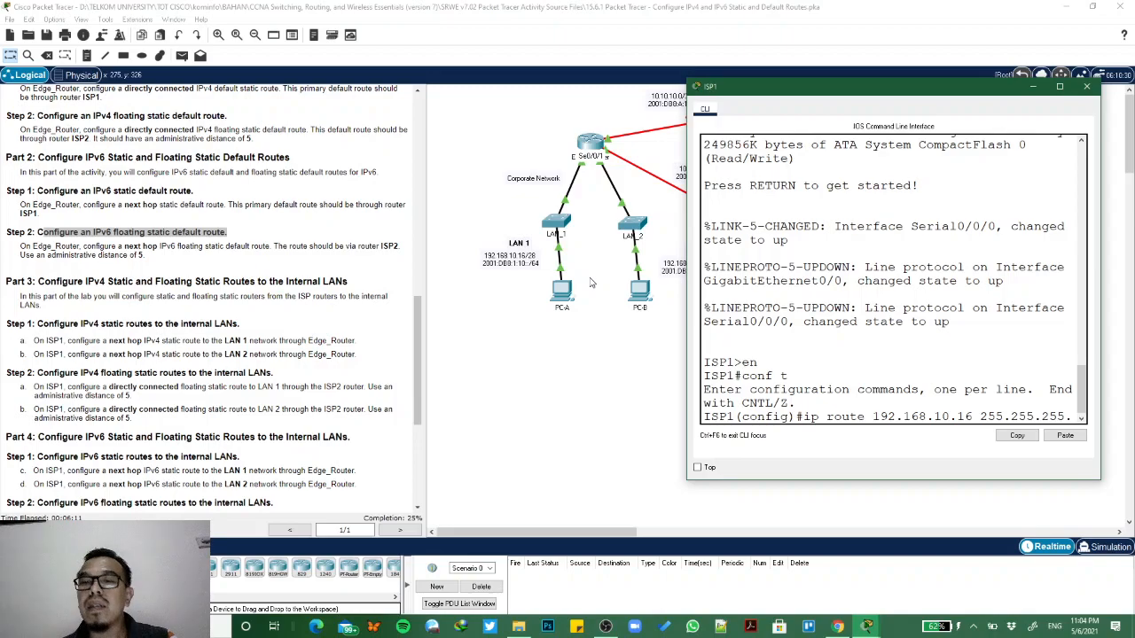
{"action": "type", "text": "240"}
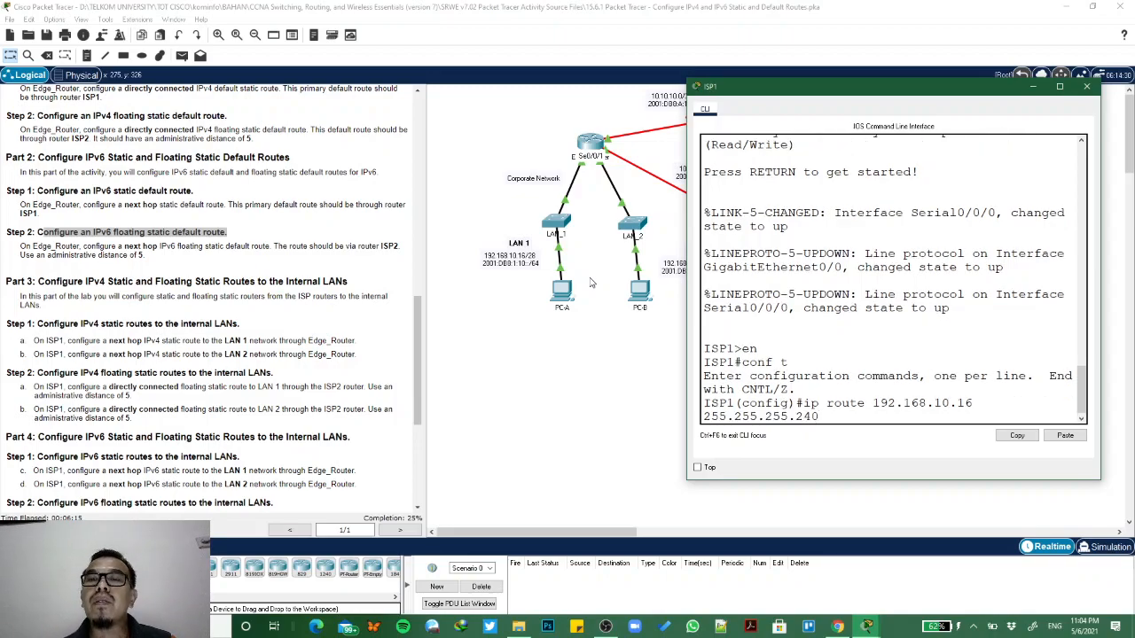
{"action": "type", "text": "?"}
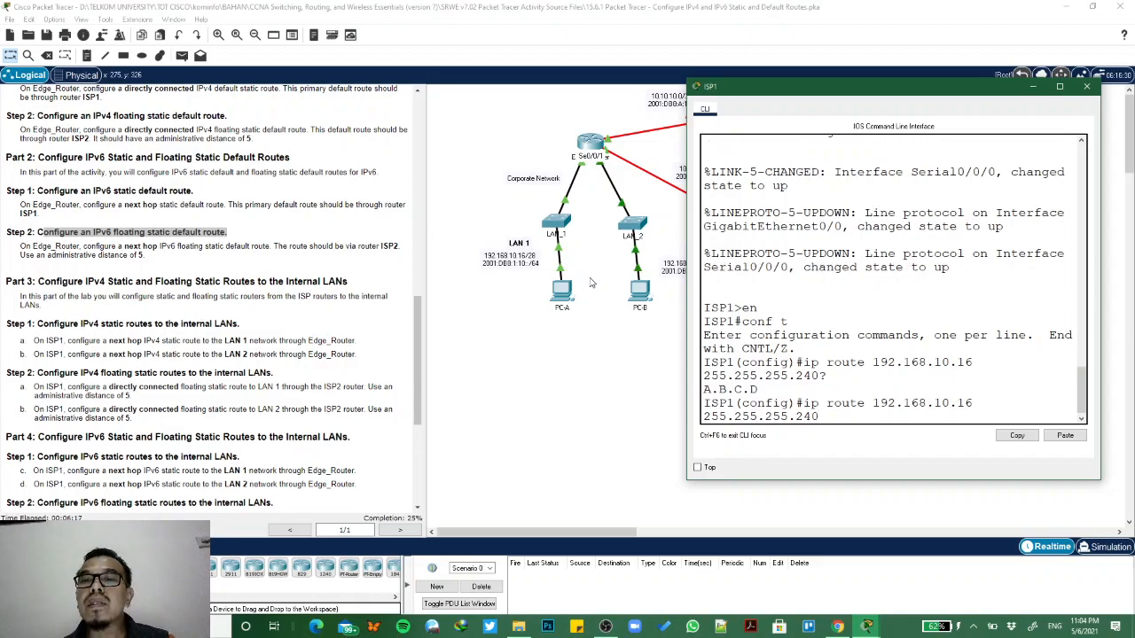
- Complete ISP1's next hop static route to LAN 1 with Edge_Router's address from the addressing table: ip route 192.168.10.16 255.255.255.240 10.10.10.2
{"action": "left_click", "coordinate": [609, 143]}
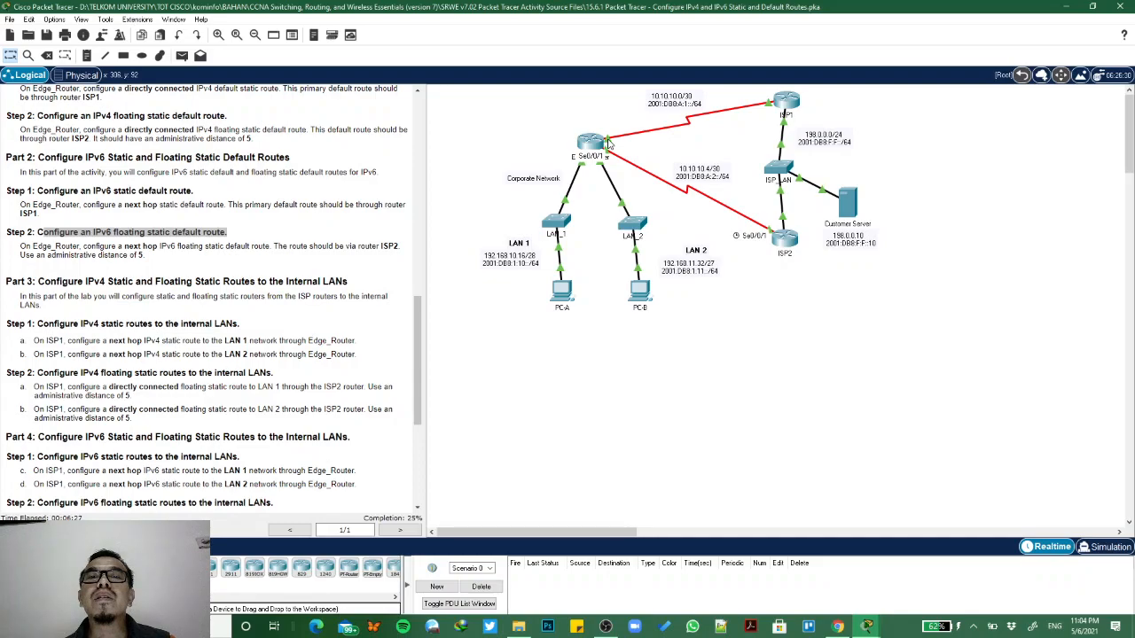
{"action": "mouse_move", "coordinate": [609, 142]}
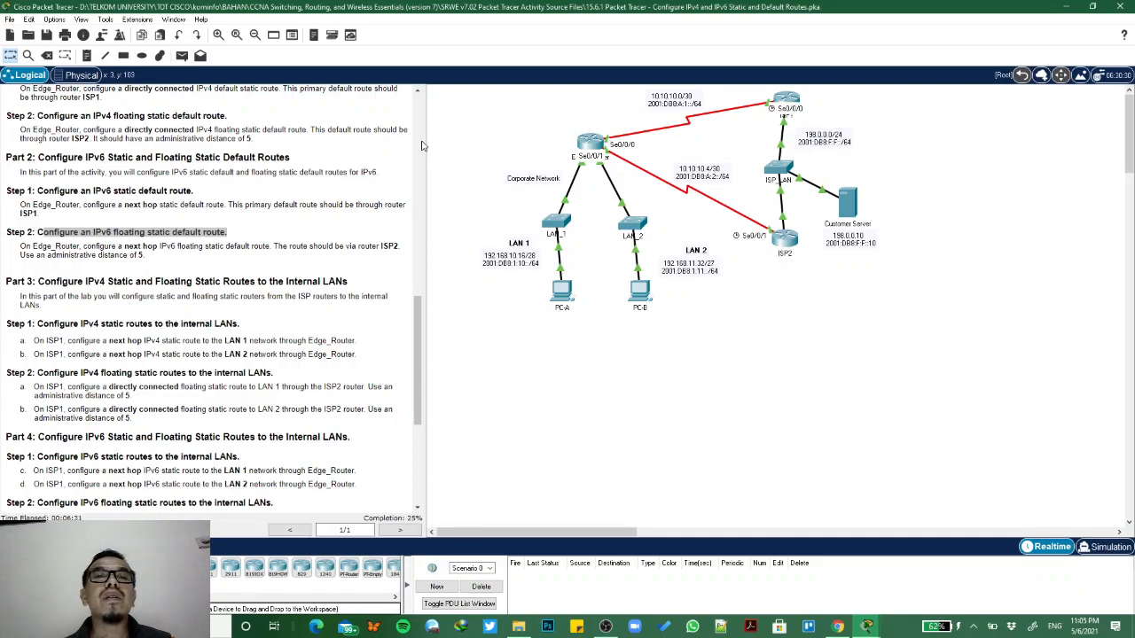
{"action": "scroll", "coordinate": [422, 142], "scroll_direction": "up", "scroll_amount": 10}
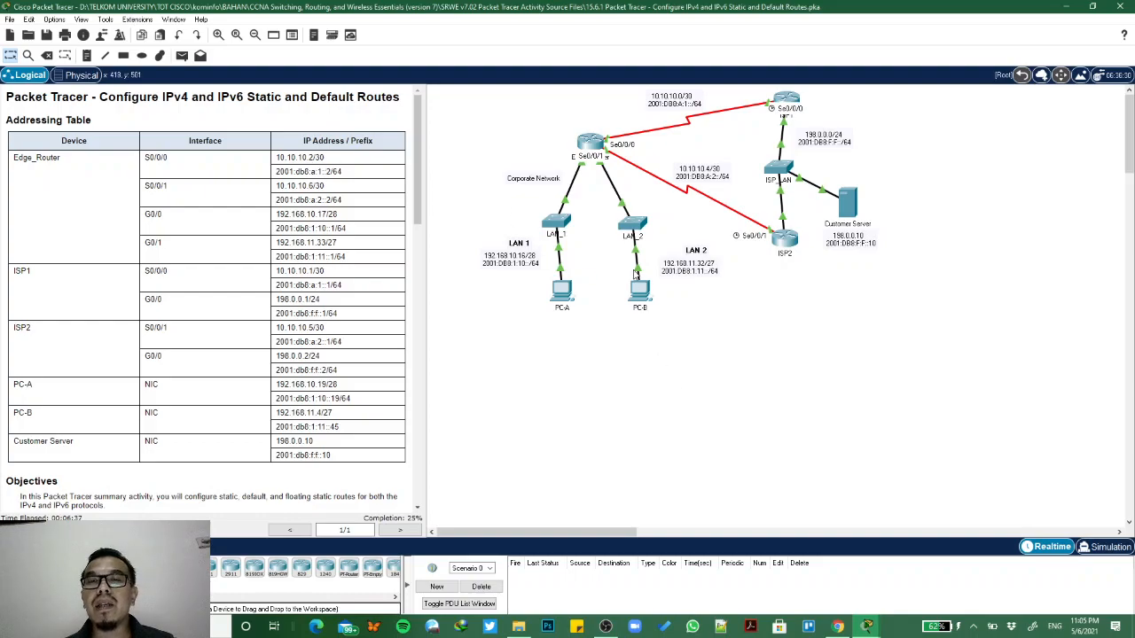
{"action": "left_click", "coordinate": [592, 147]}
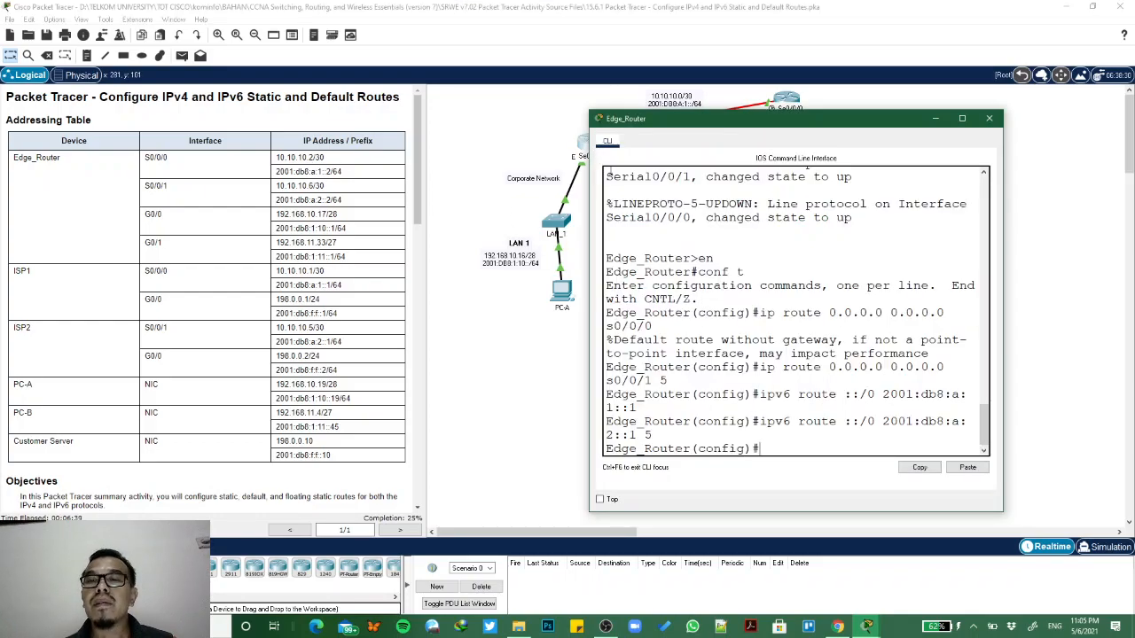
{"action": "left_click", "coordinate": [787, 102]}
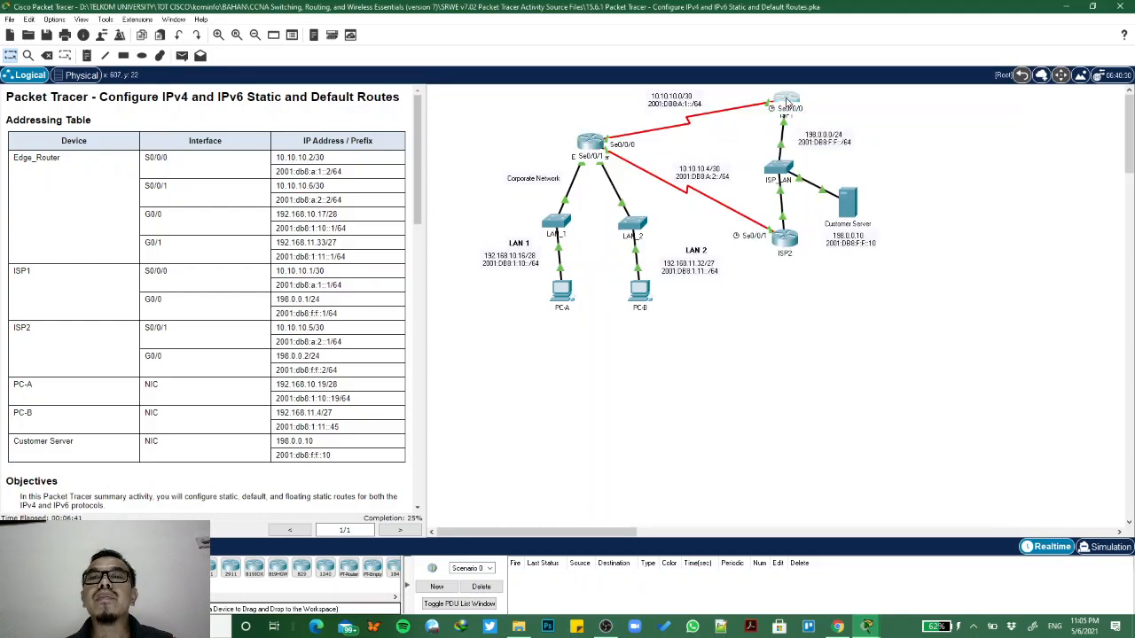
{"action": "type", "text": "10.10.10"}
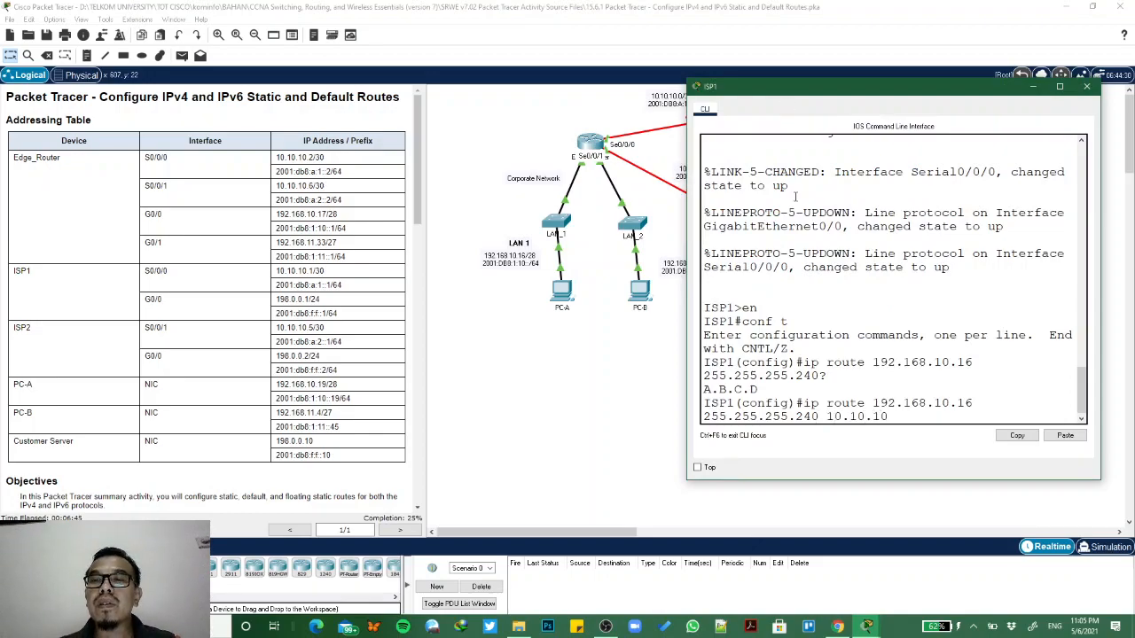
{"action": "type", "text": ".2"}
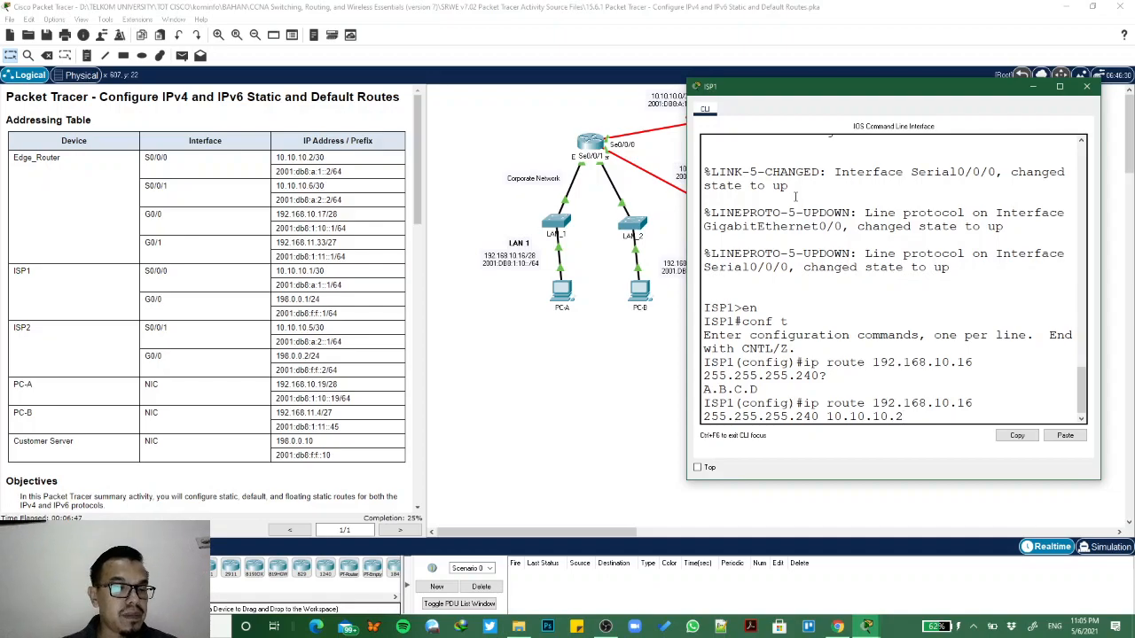
{"action": "key", "text": "Return"}
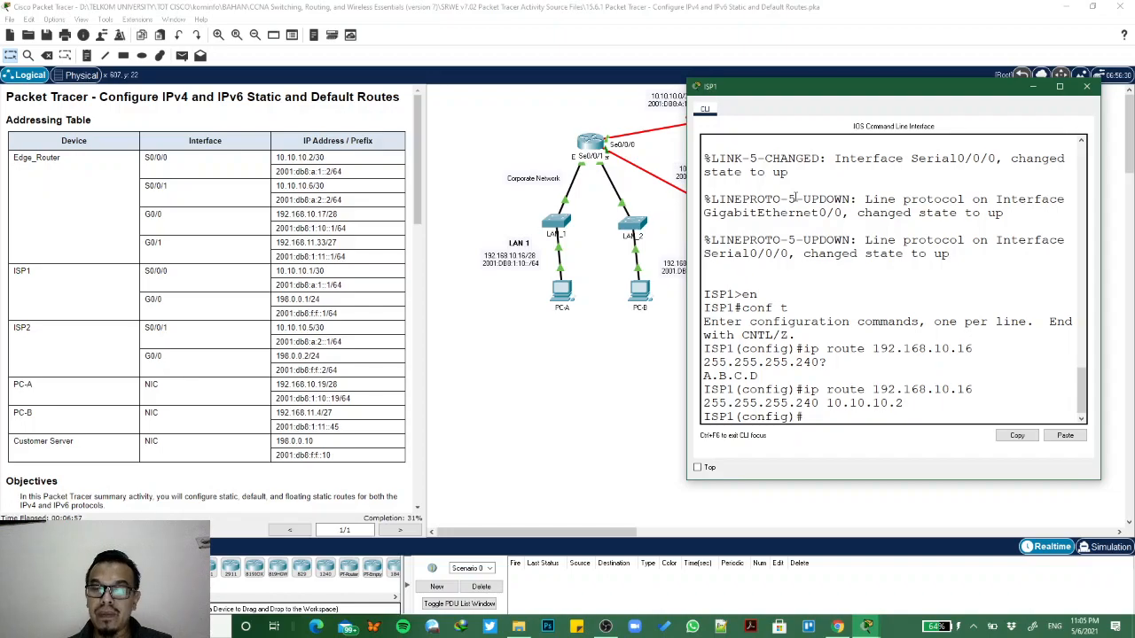
- Recall ISP1's LAN 1 route command and change its destination network to LAN 2's 192.168.11.32
{"action": "key", "text": "Up"}
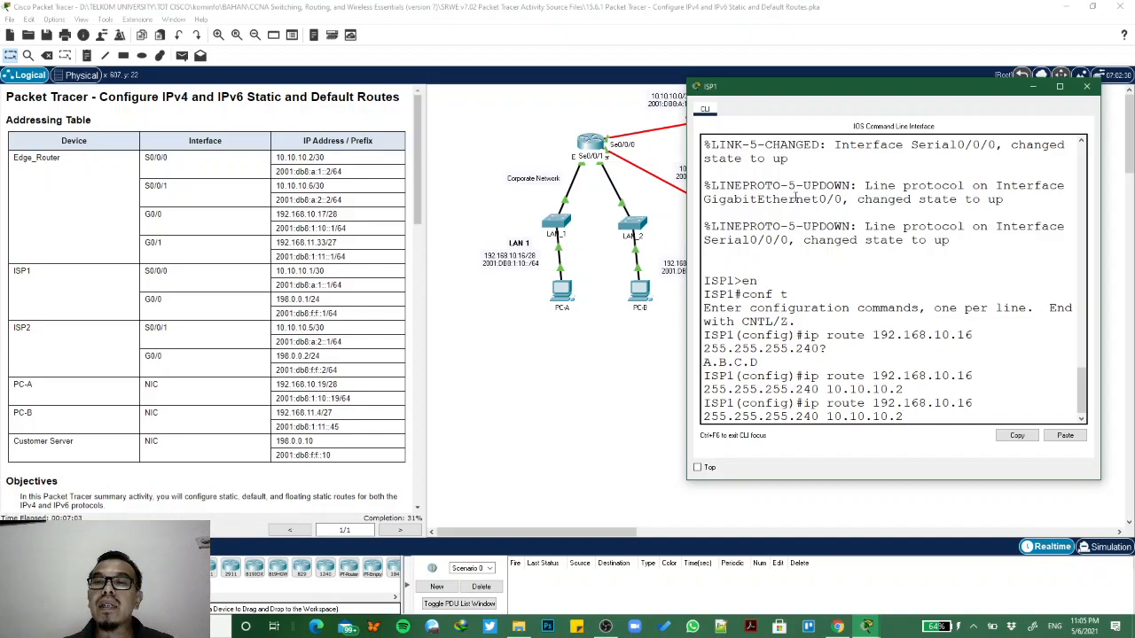
{"action": "key", "text": "Left"}
{"action": "key", "text": "Left"}
{"action": "key", "text": "Left"}
{"action": "key", "text": "Left"}
{"action": "key", "text": "Left"}
{"action": "key", "text": "Left"}
{"action": "key", "text": "Left"}
{"action": "key", "text": "Left"}
{"action": "key", "text": "Left"}
{"action": "key", "text": "Left"}
{"action": "key", "text": "Left"}
{"action": "key", "text": "Left"}
{"action": "key", "text": "Left"}
{"action": "key", "text": "Left"}
{"action": "key", "text": "Left"}
{"action": "key", "text": "Left"}
{"action": "key", "text": "Left"}
{"action": "key", "text": "Left"}
{"action": "key", "text": "Left"}
{"action": "key", "text": "Left"}
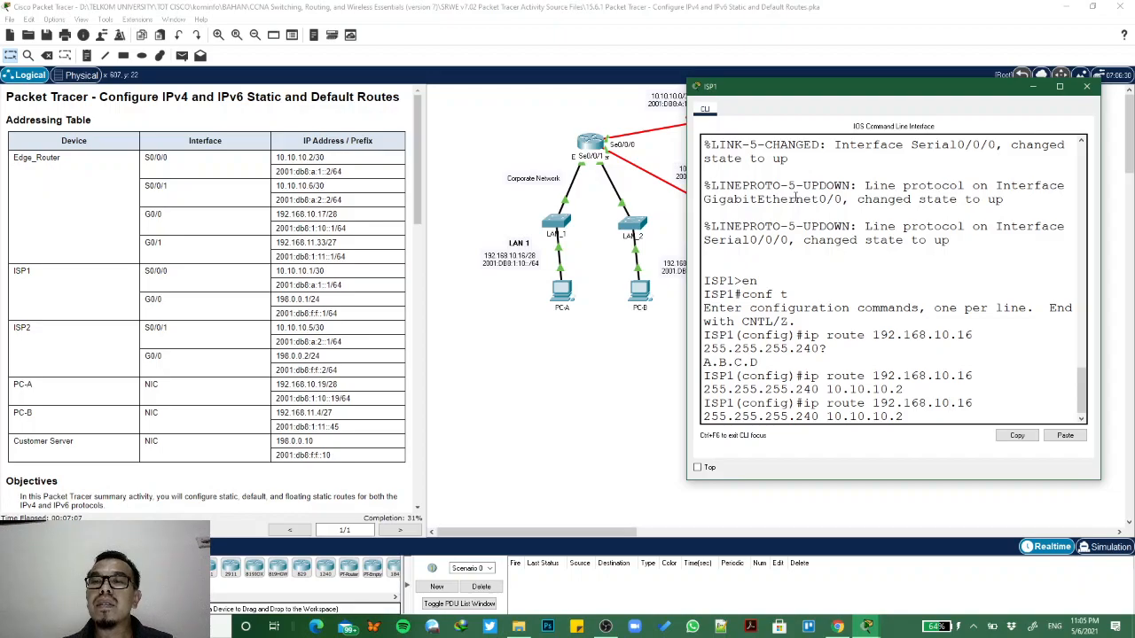
{"action": "key", "text": "Left"}
{"action": "key", "text": "Left"}
{"action": "key", "text": "Left"}
{"action": "key", "text": "Left"}
{"action": "type", "text": "1"}
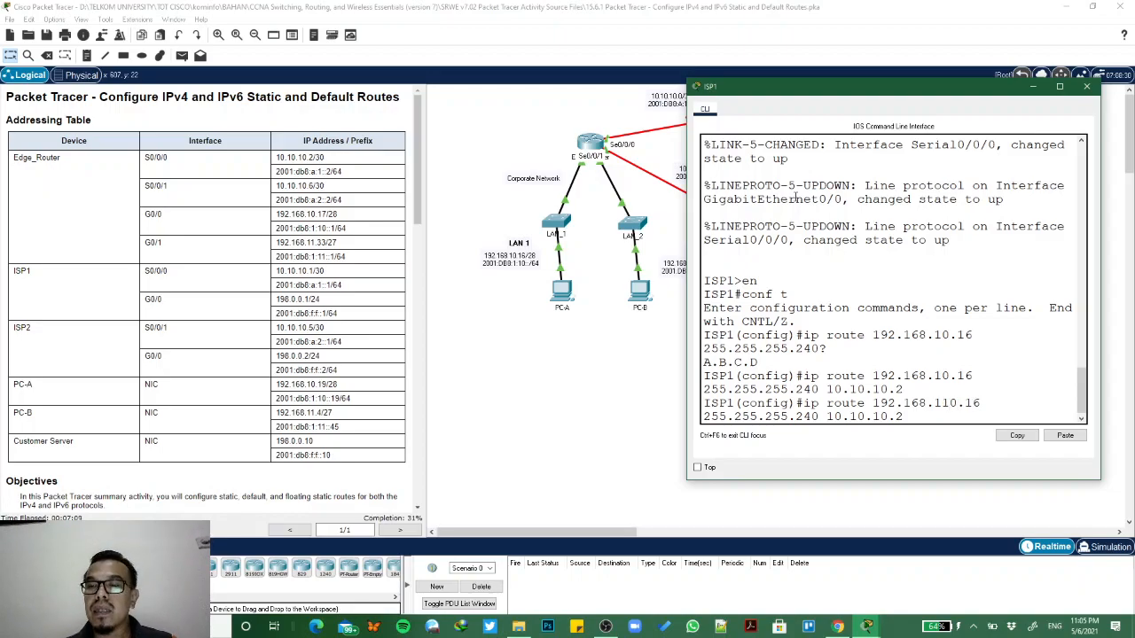
{"action": "key", "text": "Delete"}
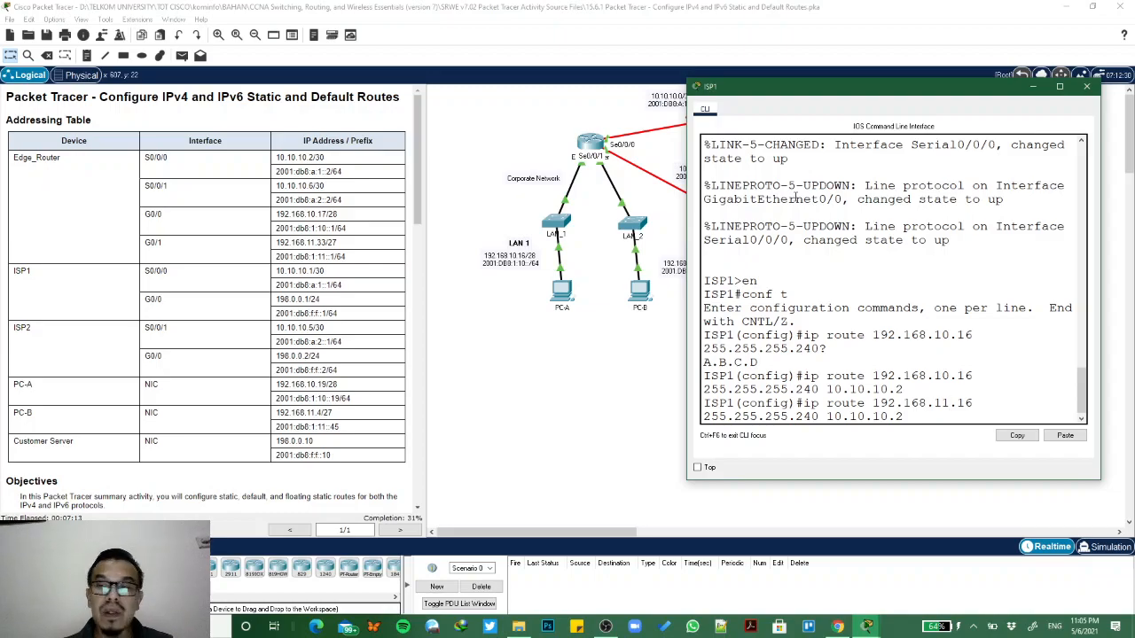
{"action": "key", "text": "Delete"}
{"action": "key", "text": "BackSpace"}
{"action": "type", "text": "32"}
- Set the LAN 2 route's mask to 255.255.255.224 and submit it with next hop 10.10.10.2, keeping the LAN 2 label in view
{"action": "left_click_drag", "start_coordinate": [764, 91], "coordinate": [818, 78]}
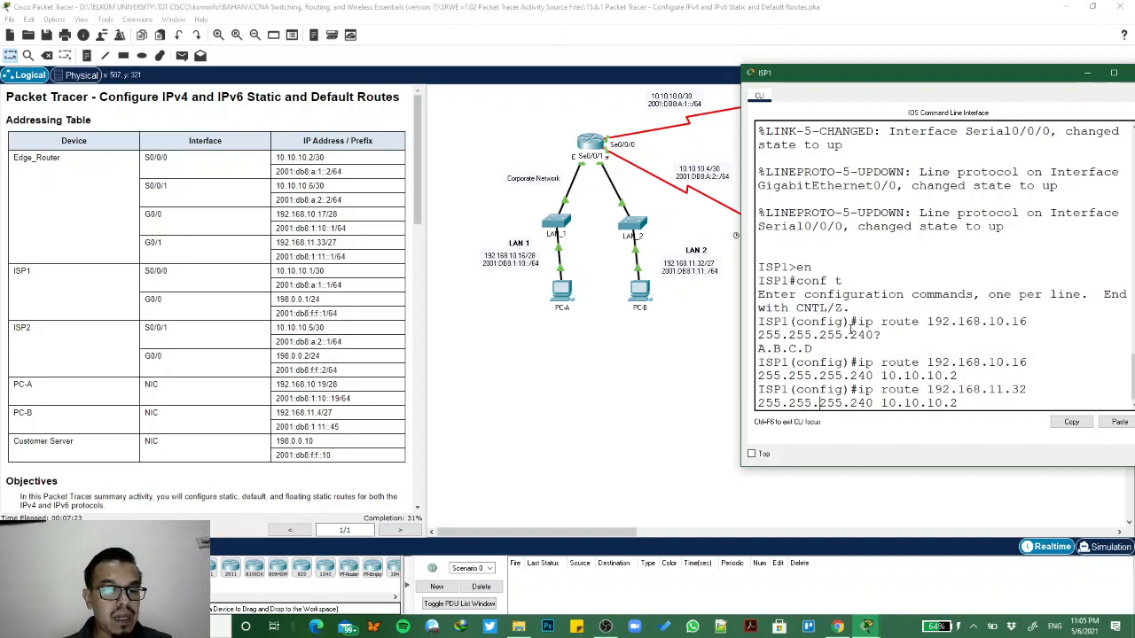
{"action": "type", "text": "2"}
{"action": "key", "text": "BackSpace"}
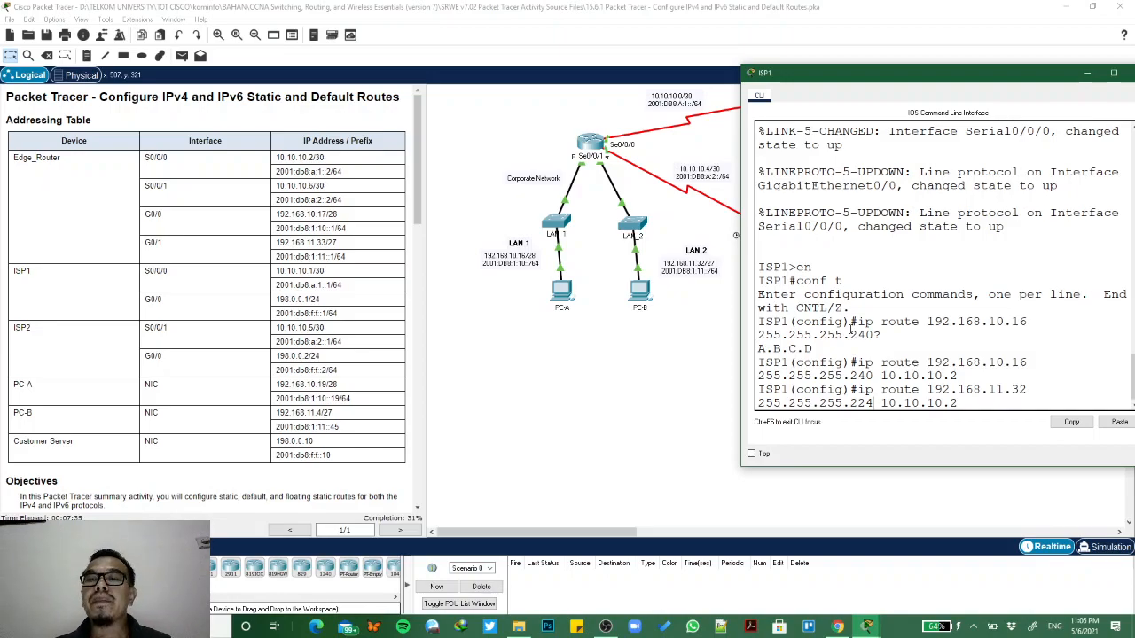
{"action": "key", "text": "Return"}
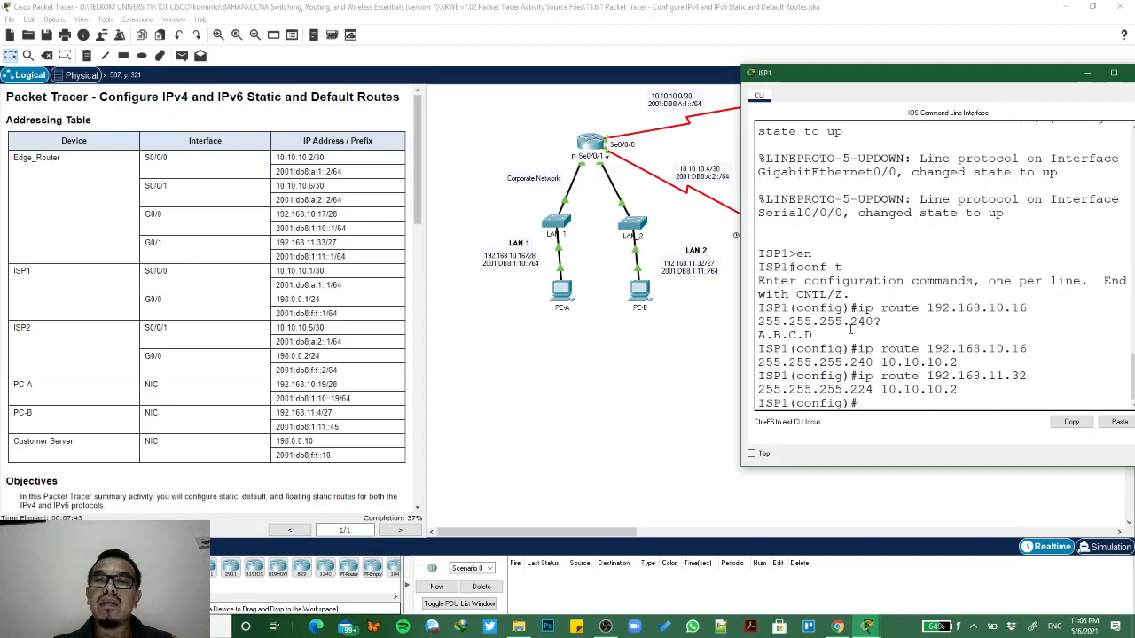
- Highlight the Part 3 Step 2 heading on IPv4 floating static routes and recall ISP1's route command for 192.168.10.16
{"action": "scroll", "coordinate": [241, 450], "scroll_direction": "down", "scroll_amount": 10}
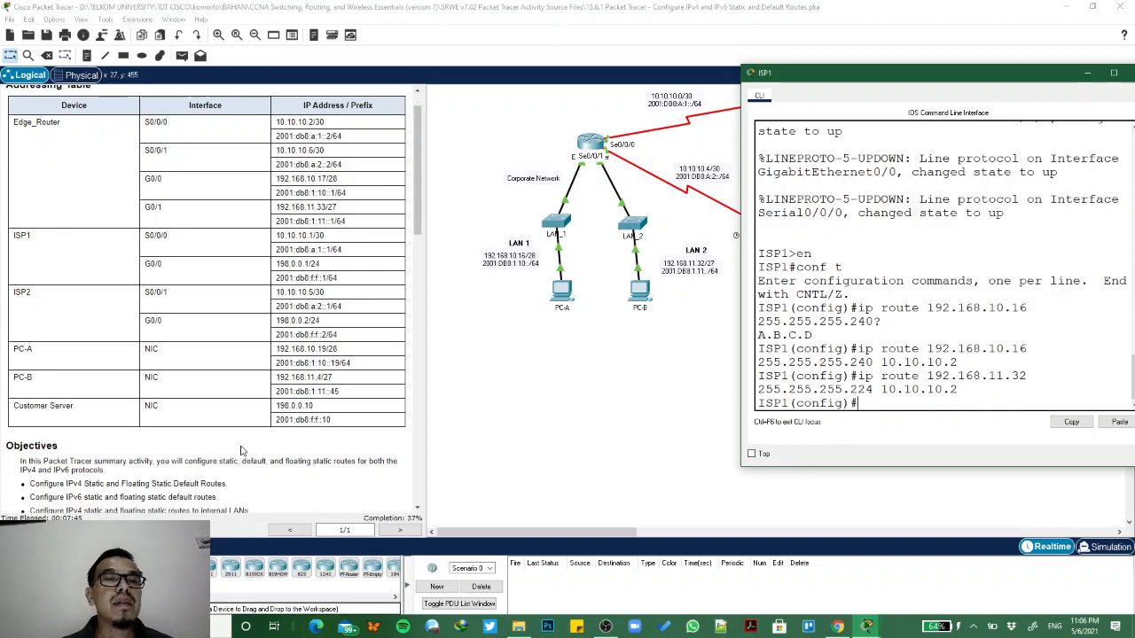
{"action": "scroll", "coordinate": [242, 450], "scroll_direction": "down", "scroll_amount": 2}
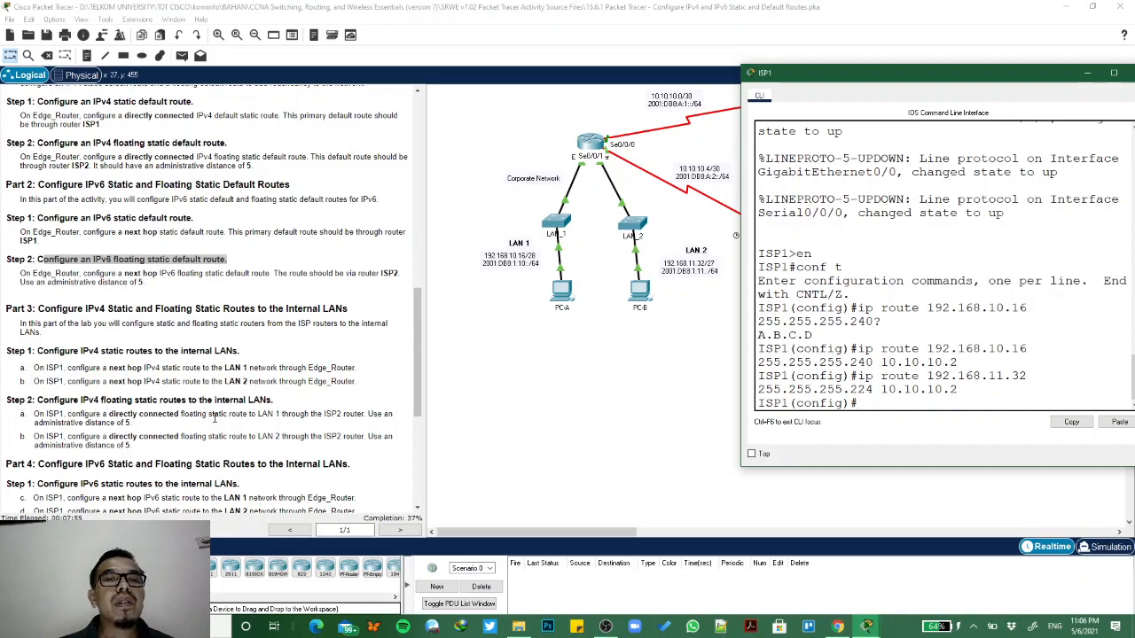
{"action": "left_click", "coordinate": [37, 400]}
{"action": "left_click_drag", "start_coordinate": [38, 400], "coordinate": [292, 402]}
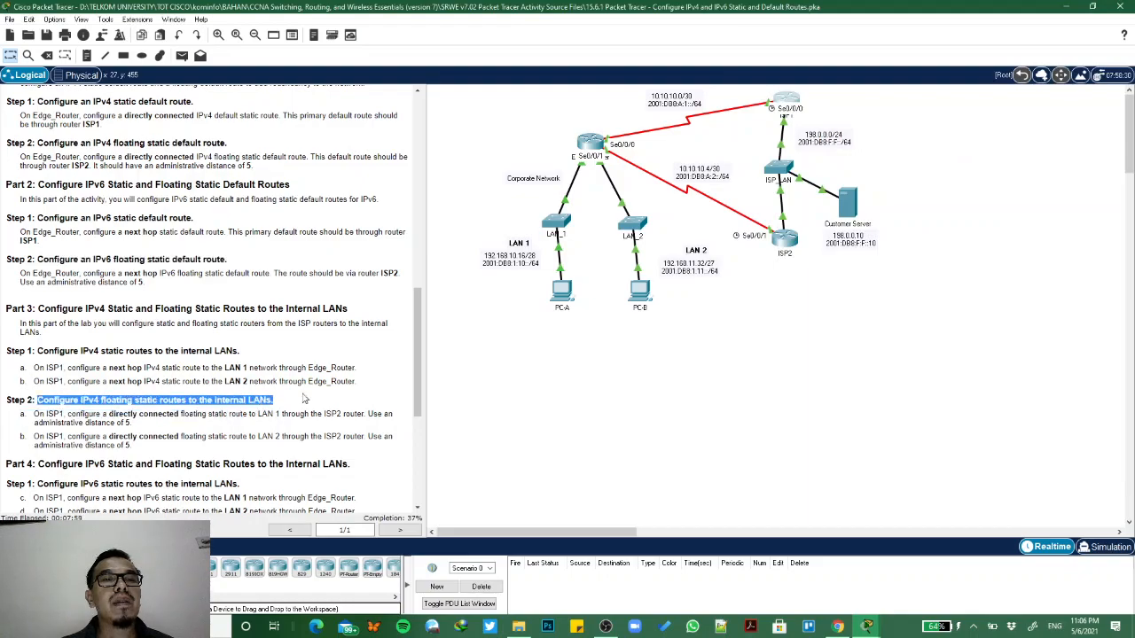
{"action": "left_click", "coordinate": [793, 108]}
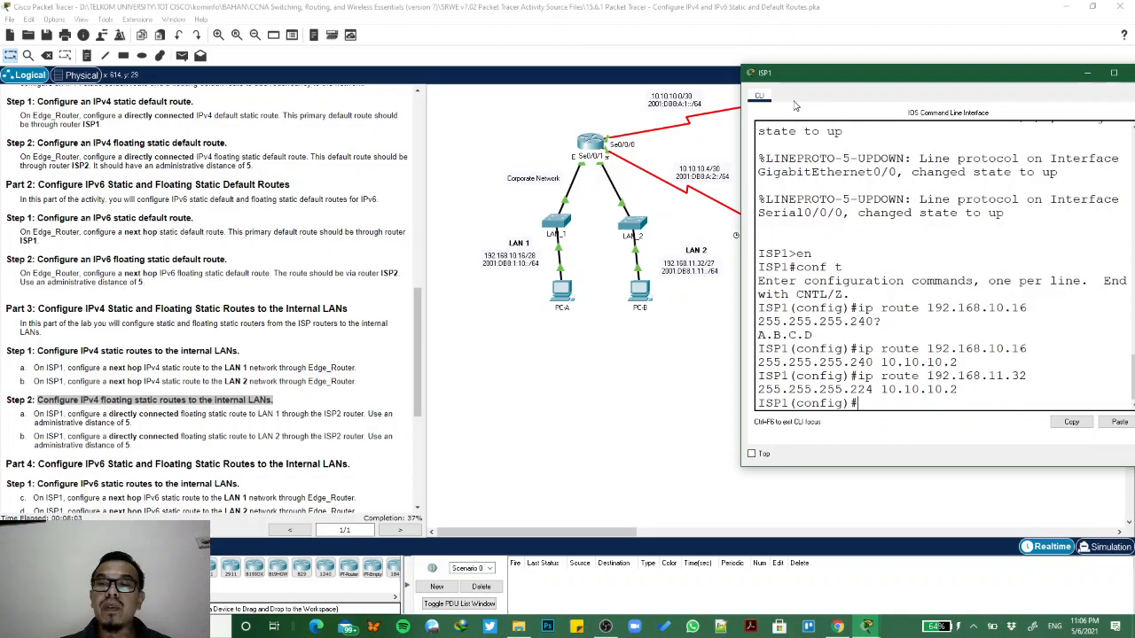
{"action": "key", "text": "Up"}
{"action": "key", "text": "Up"}
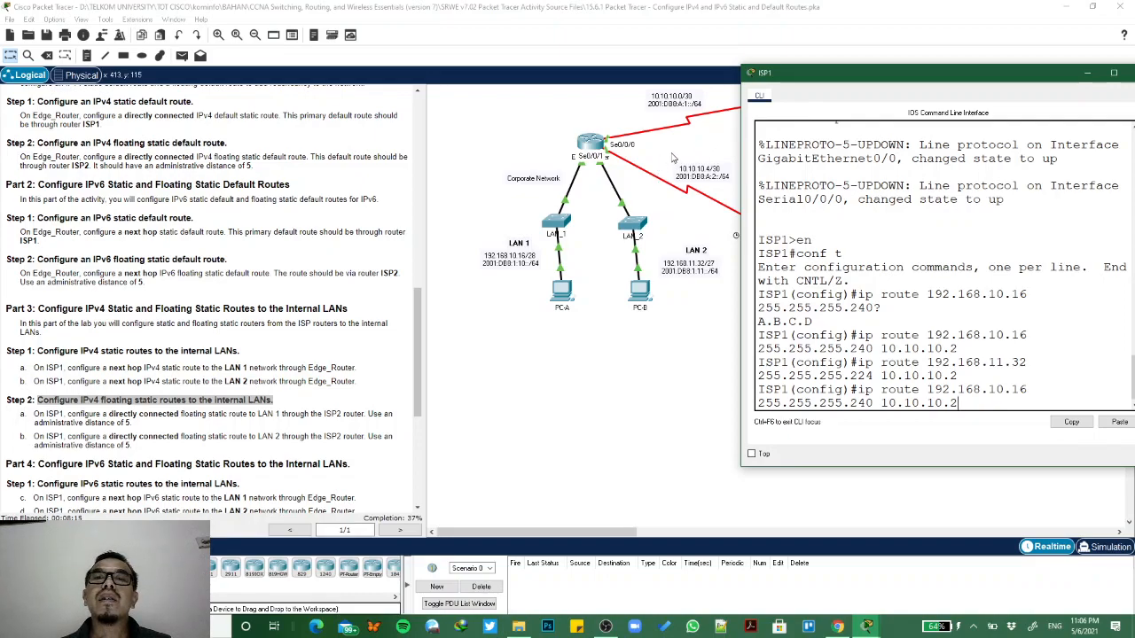
- Try administrative distance 5 on the recalled LAN 1 route with next hop 10.10.10.2, after checking Edge_Router's routes
{"action": "left_click", "coordinate": [603, 211]}
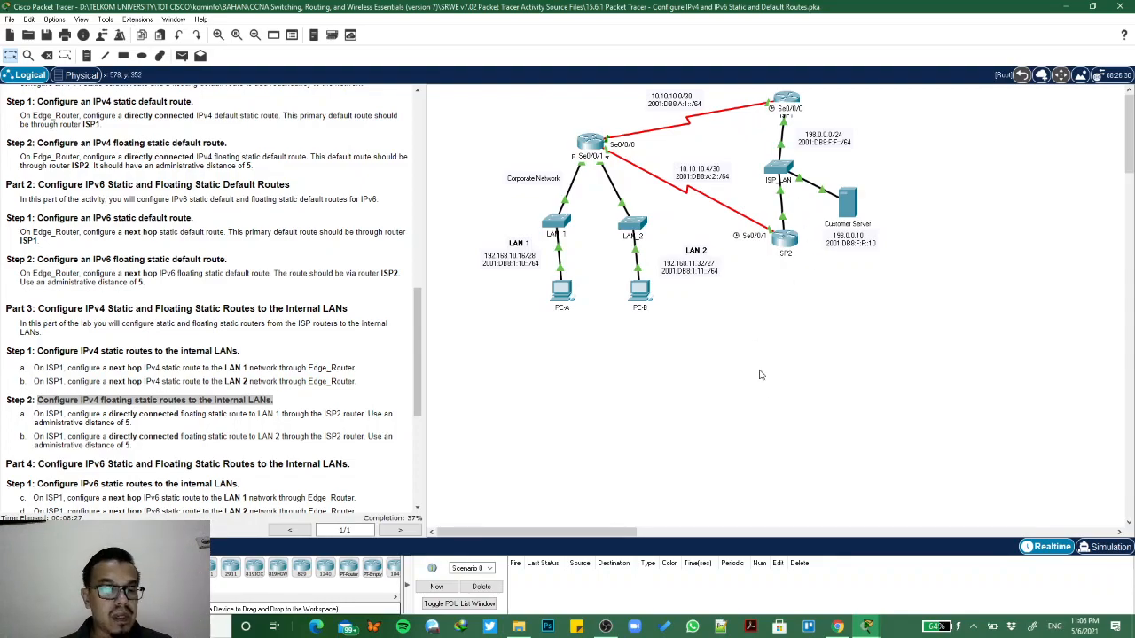
{"action": "left_click", "coordinate": [600, 147]}
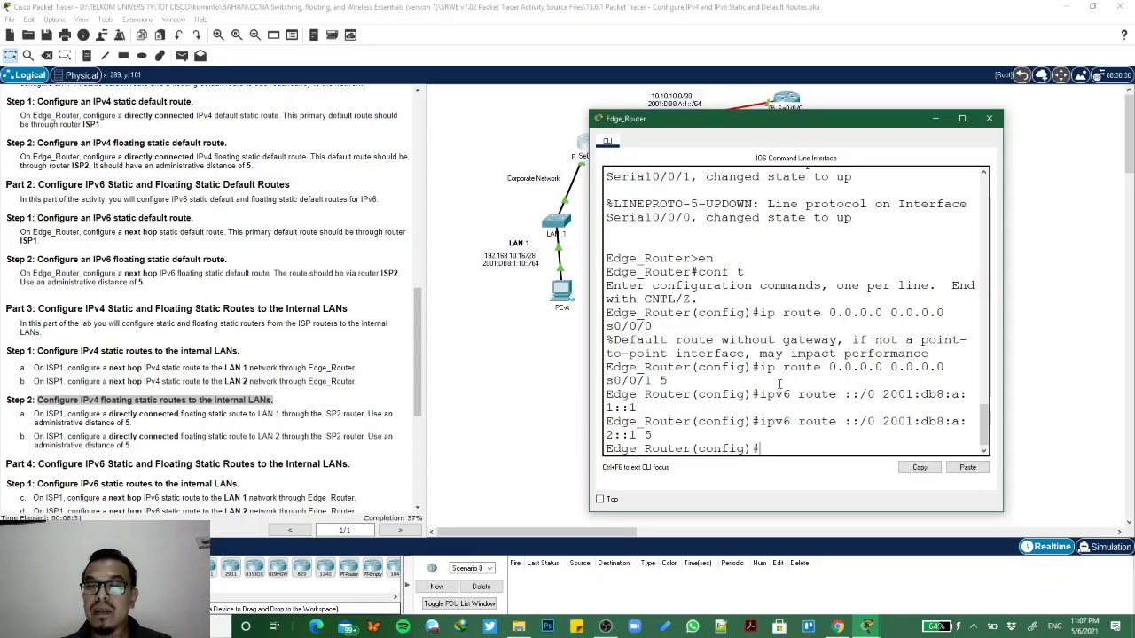
{"action": "left_click", "coordinate": [786, 105]}
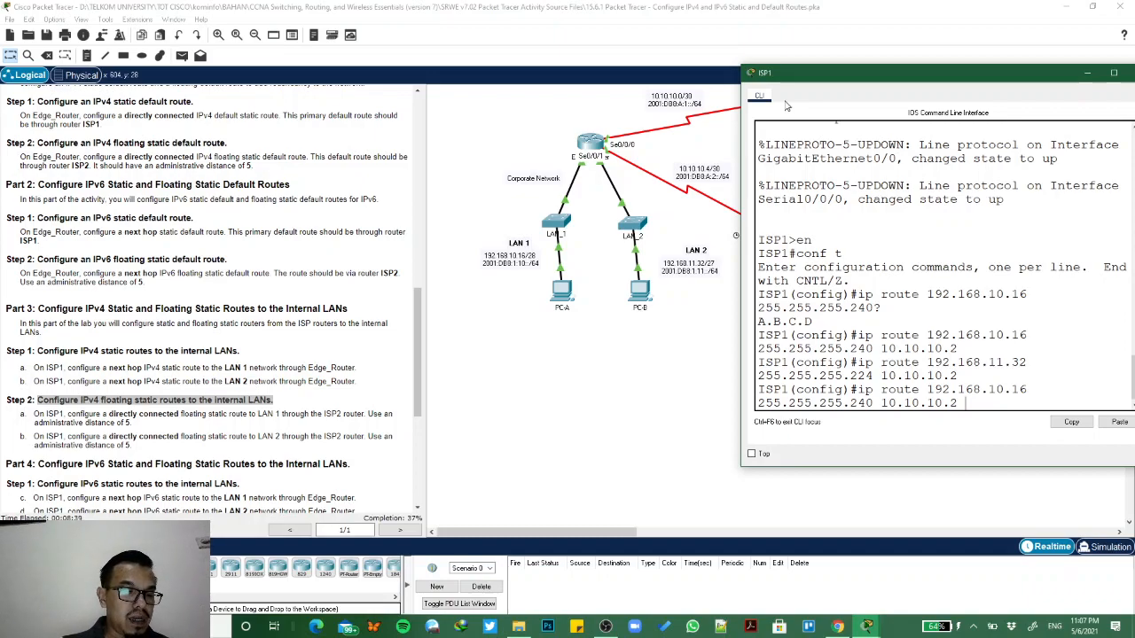
{"action": "type", "text": "5"}
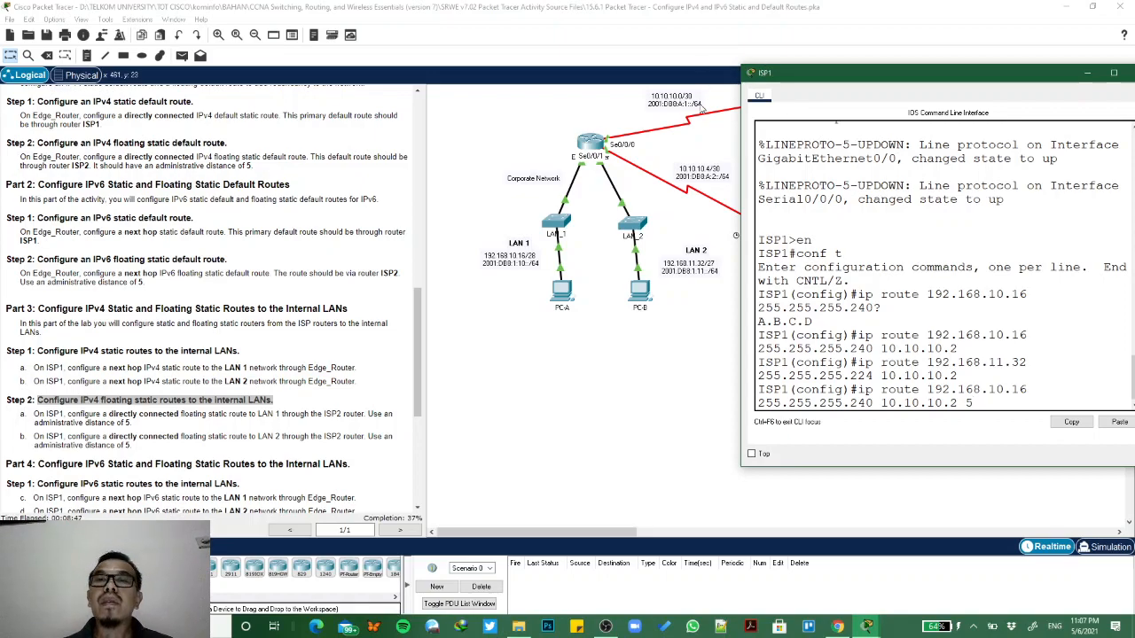
- Configure ISP1's directly connected floating static route to LAN 1 with ip route 192.168.10.16 255.255.255.240 g0/0 5, using the addressing table
{"action": "left_click", "coordinate": [587, 112]}
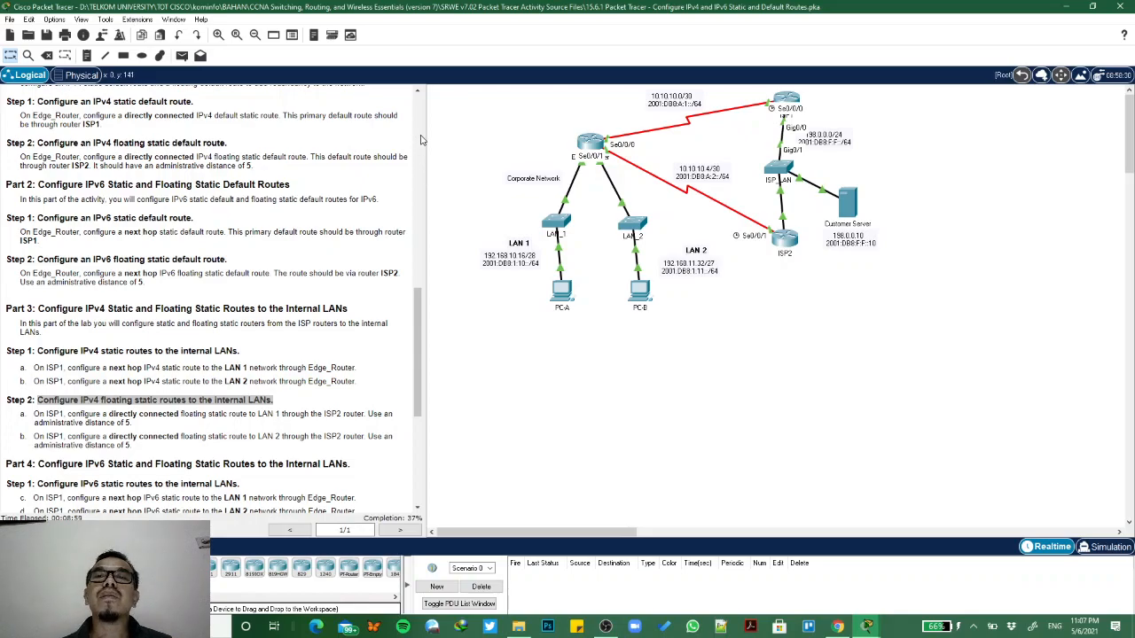
{"action": "scroll", "coordinate": [422, 139], "scroll_direction": "up", "scroll_amount": 10}
{"action": "scroll", "coordinate": [422, 138], "scroll_direction": "up", "scroll_amount": 7}
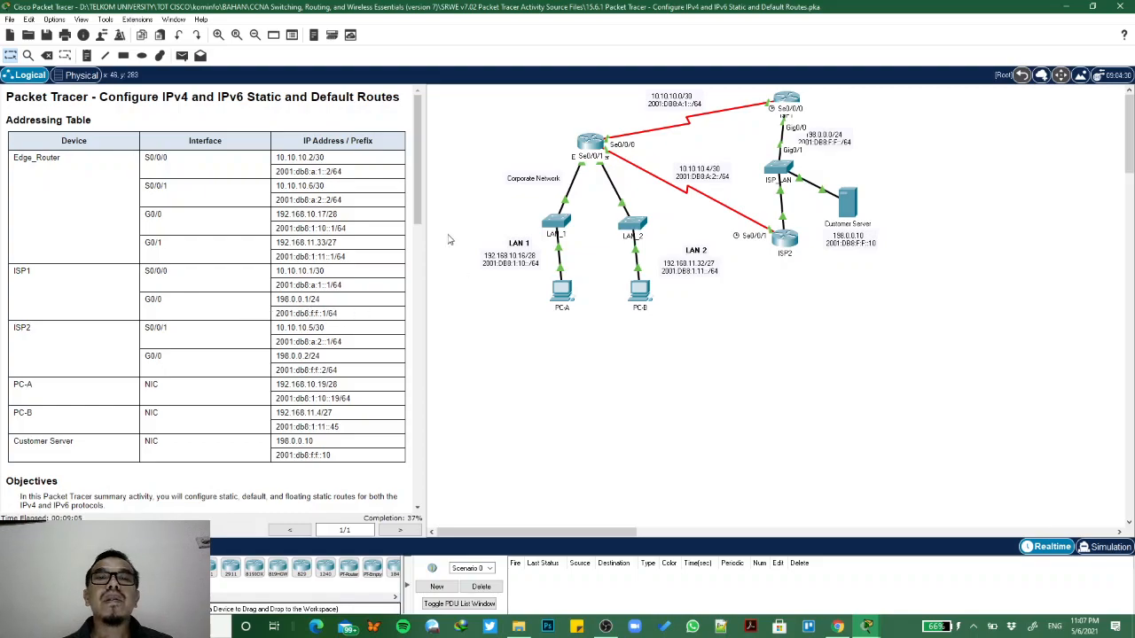
{"action": "mouse_move", "coordinate": [874, 626]}
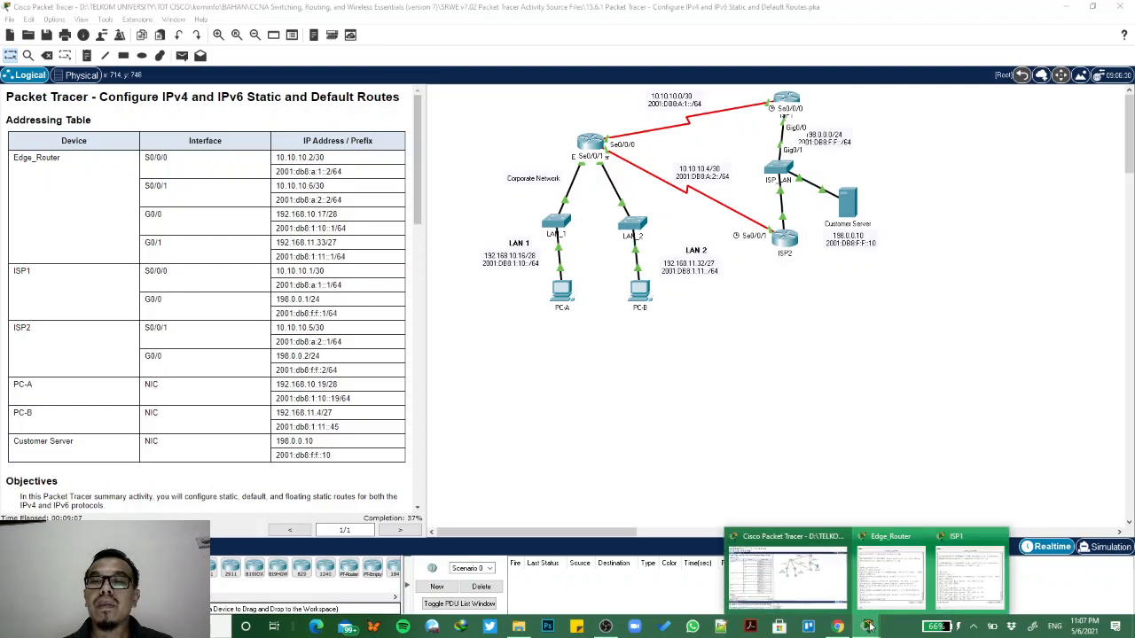
{"action": "left_click", "coordinate": [951, 572]}
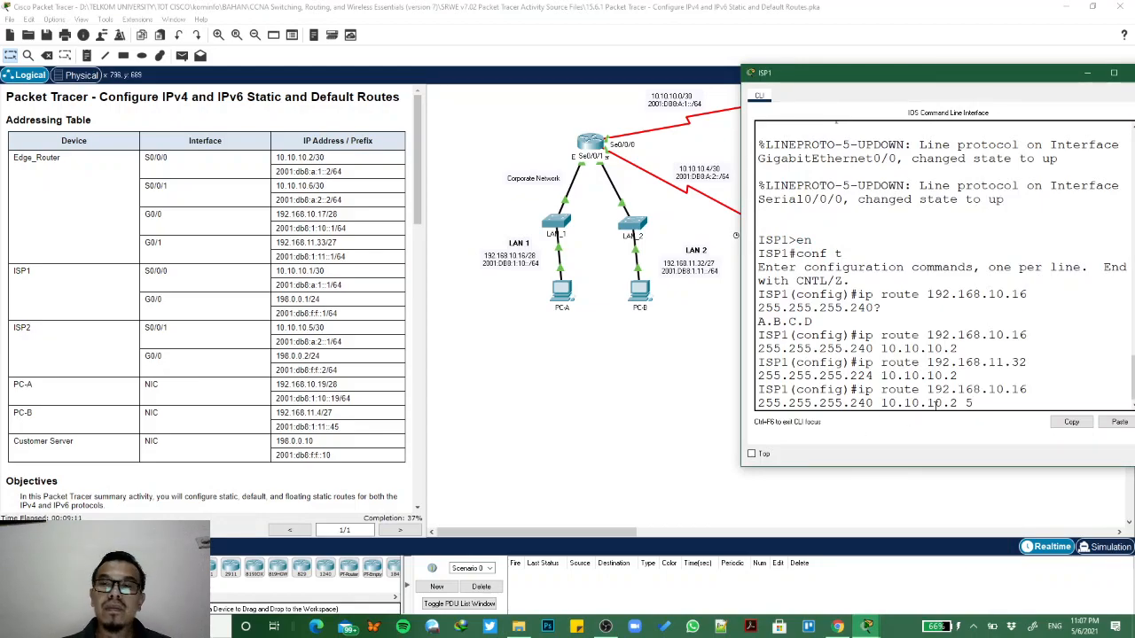
{"action": "key", "text": "BackSpace"}
{"action": "key", "text": "BackSpace"}
{"action": "key", "text": "BackSpace"}
{"action": "key", "text": "BackSpace"}
{"action": "key", "text": "BackSpace"}
{"action": "key", "text": "BackSpace"}
{"action": "key", "text": "BackSpace"}
{"action": "key", "text": "BackSpace"}
{"action": "key", "text": "BackSpace"}
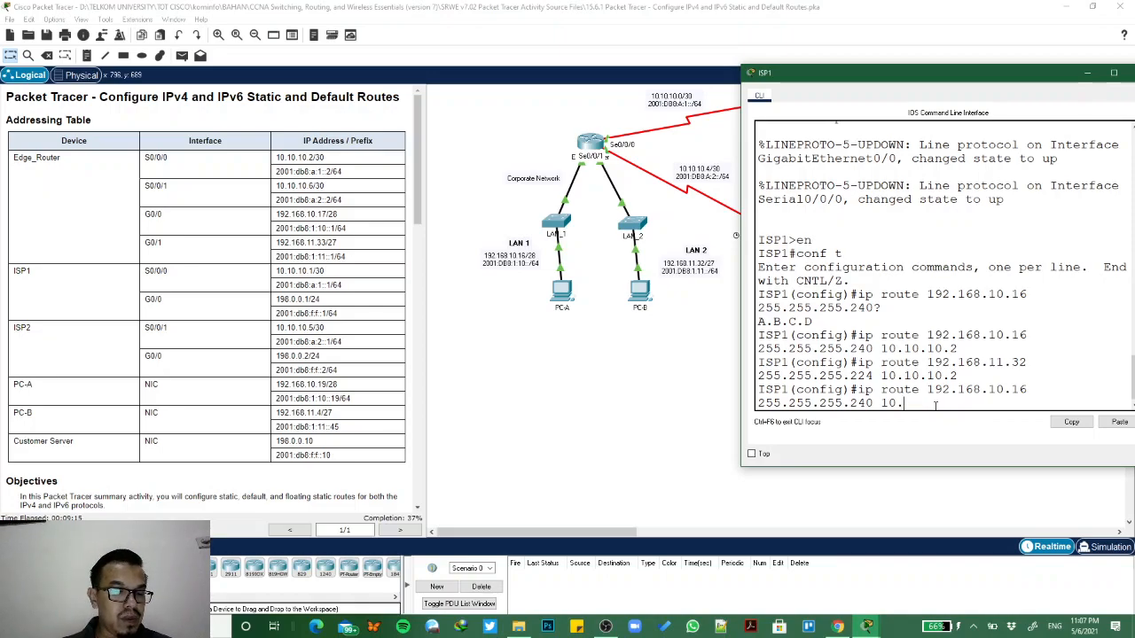
{"action": "key", "text": "BackSpace"}
{"action": "key", "text": "BackSpace"}
{"action": "type", "text": "g0/0"}
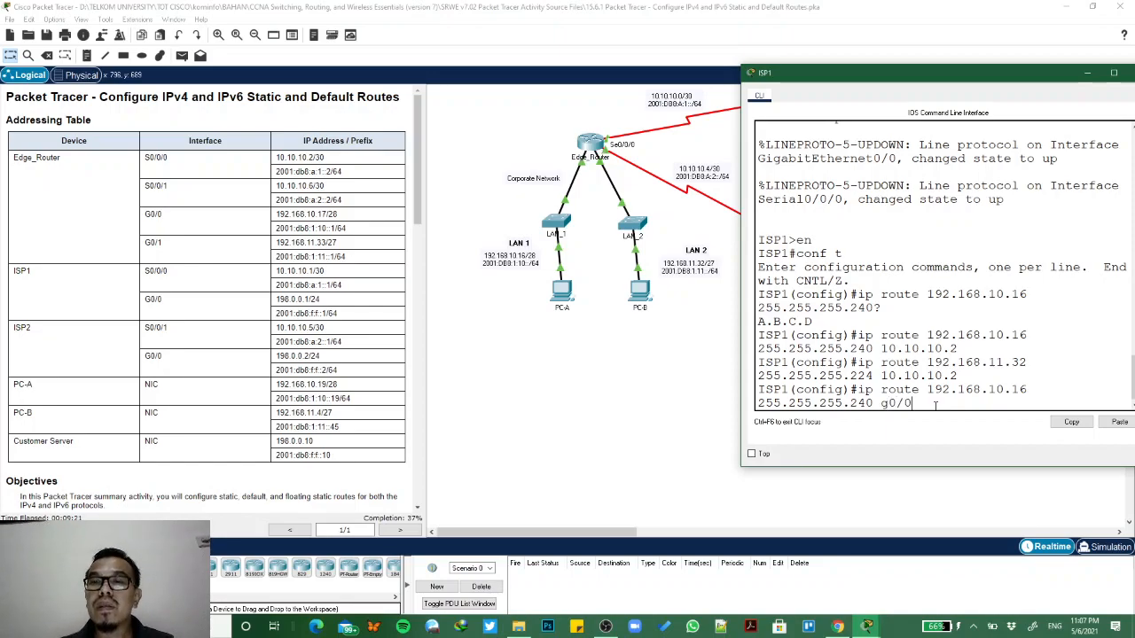
{"action": "type", "text": " 5"}
{"action": "key", "text": "Return"}
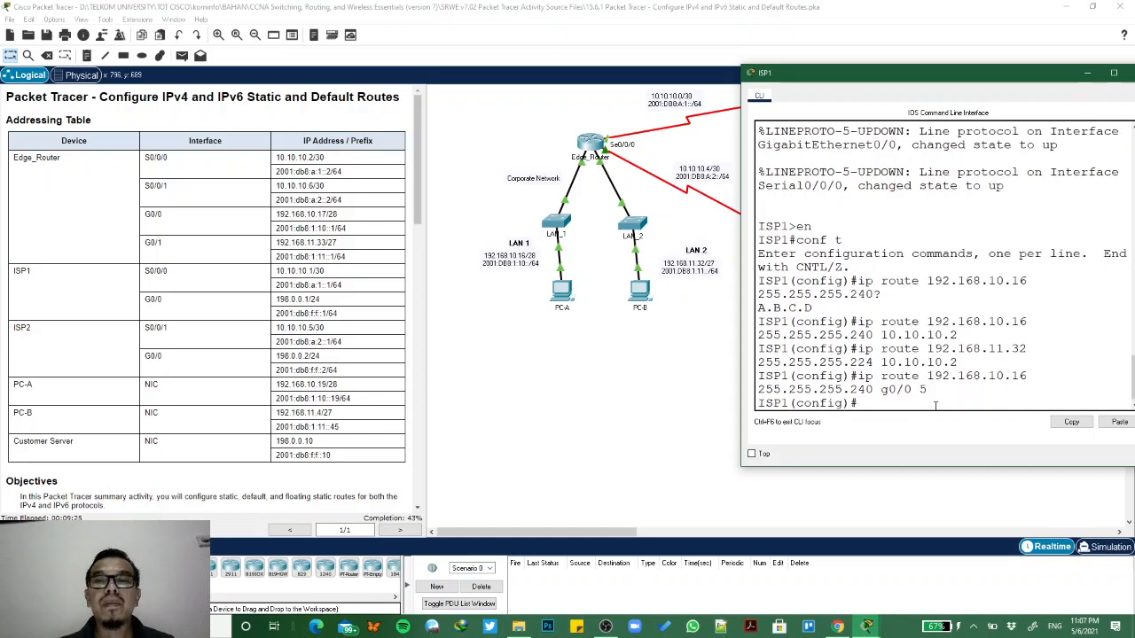
- Configure ISP1's directly connected floating static route to LAN 2 with ip route 192.168.11.32 255.255.255.224 g0/0 5
{"action": "key", "text": "Up"}
{"action": "key", "text": "Up"}
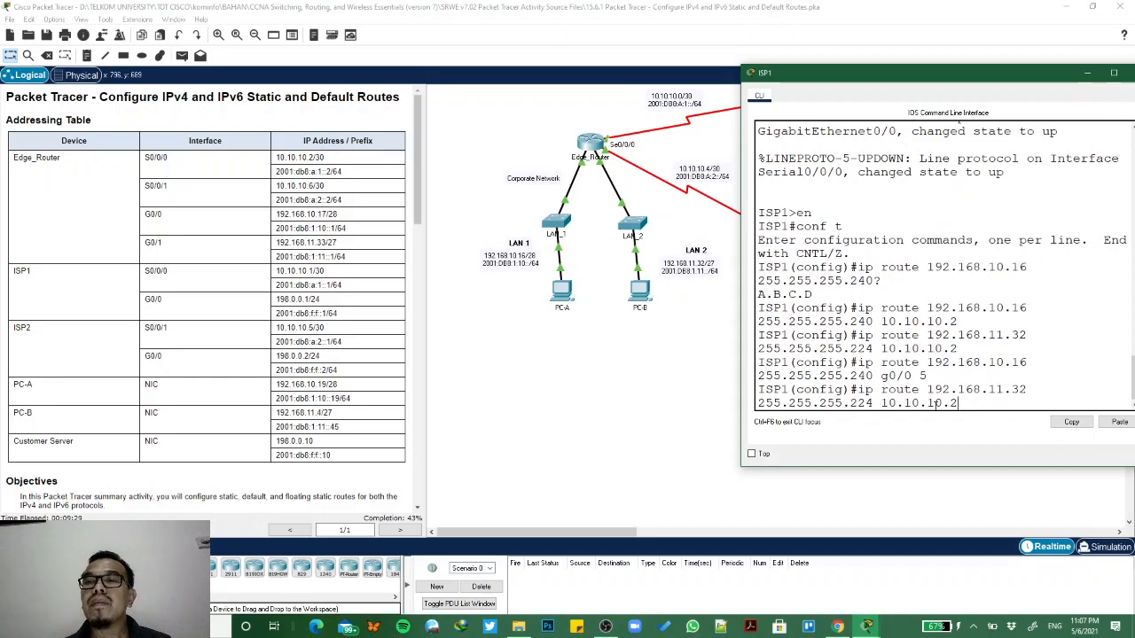
{"action": "key", "text": "BackSpace"}
{"action": "key", "text": "BackSpace"}
{"action": "key", "text": "BackSpace"}
{"action": "key", "text": "BackSpace"}
{"action": "key", "text": "BackSpace"}
{"action": "key", "text": "BackSpace"}
{"action": "key", "text": "BackSpace"}
{"action": "key", "text": "BackSpace"}
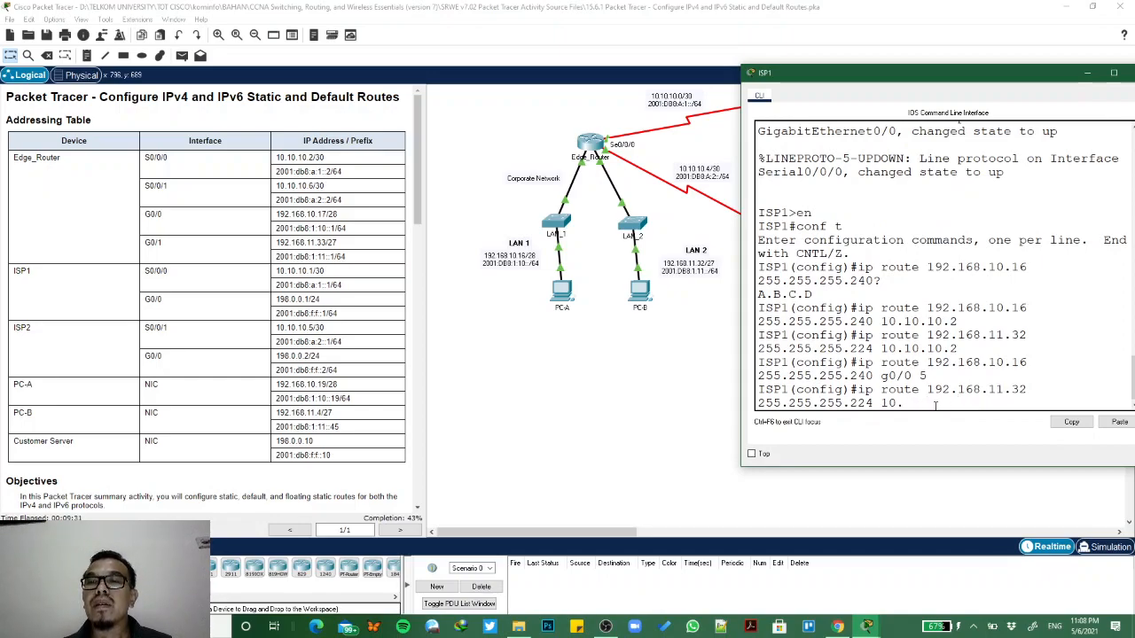
{"action": "key", "text": "BackSpace"}
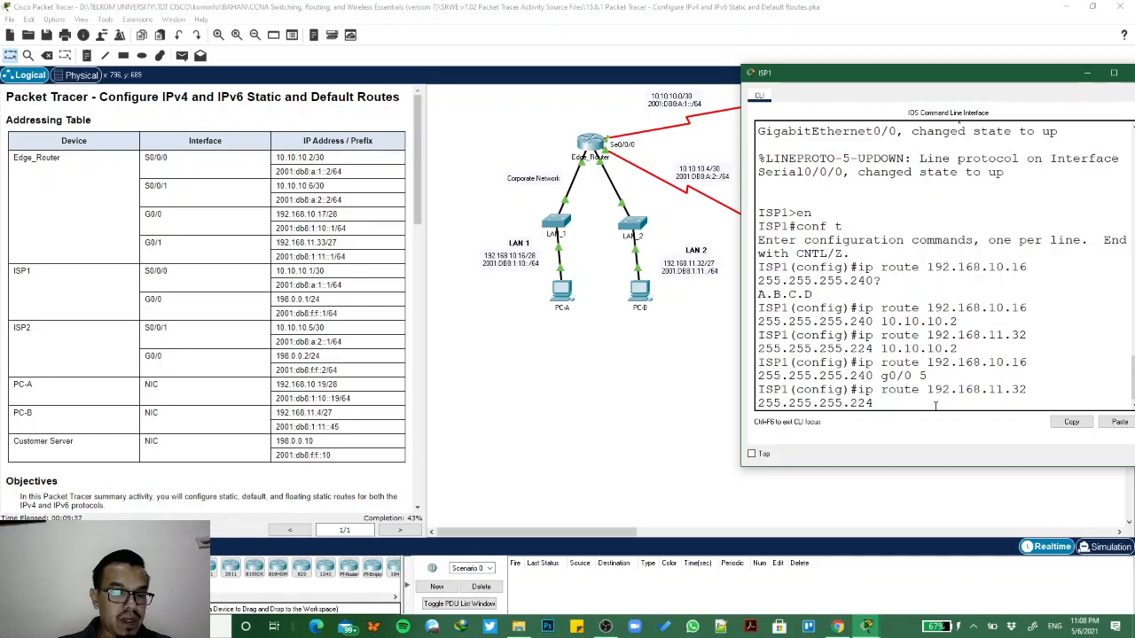
{"action": "left_click", "coordinate": [648, 406]}
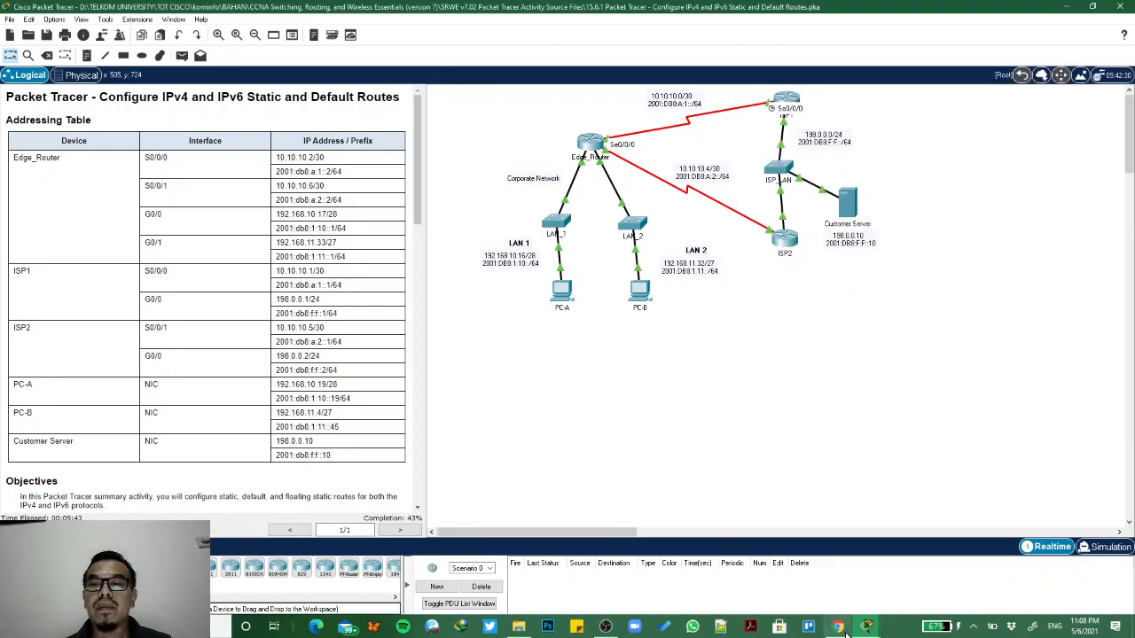
{"action": "mouse_move", "coordinate": [865, 630]}
{"action": "left_click", "coordinate": [971, 576]}
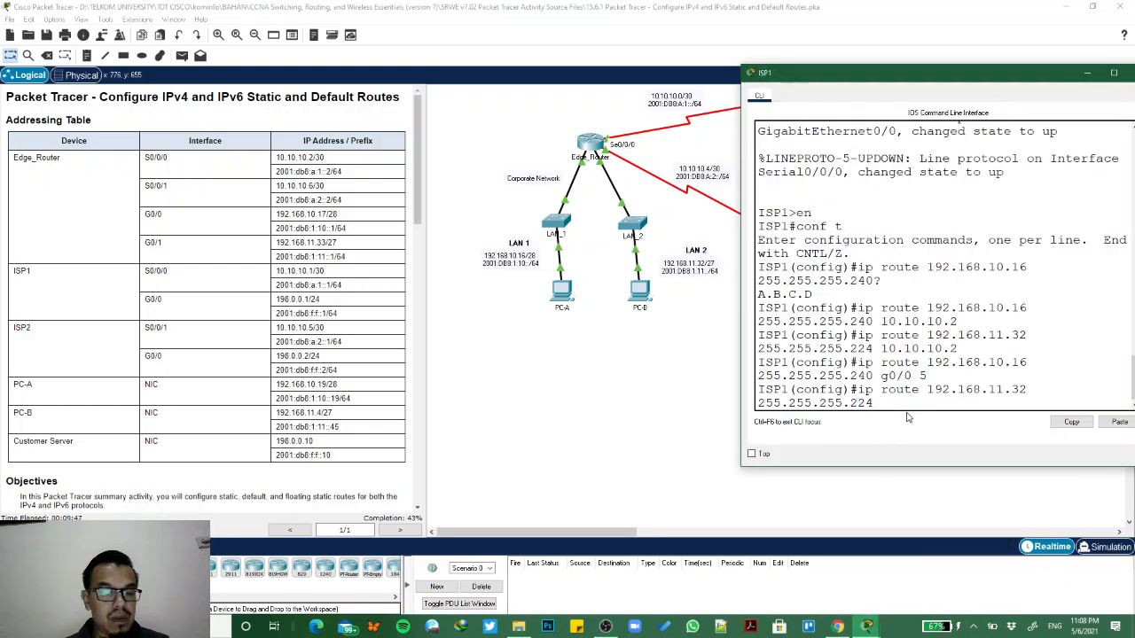
{"action": "type", "text": "g0/0"}
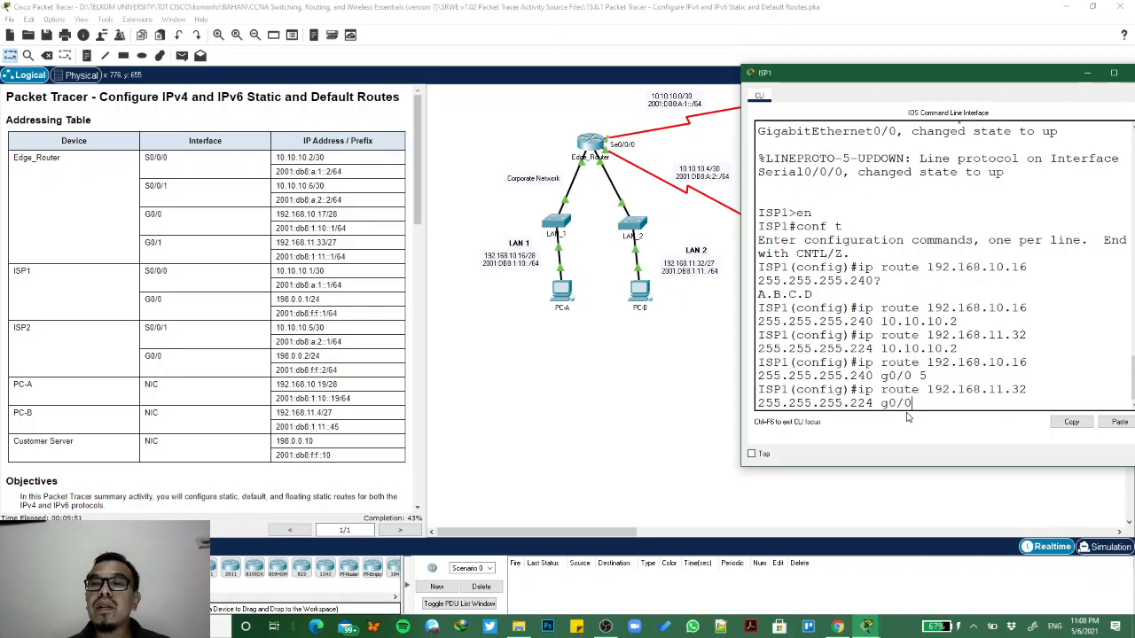
{"action": "type", "text": " 5"}
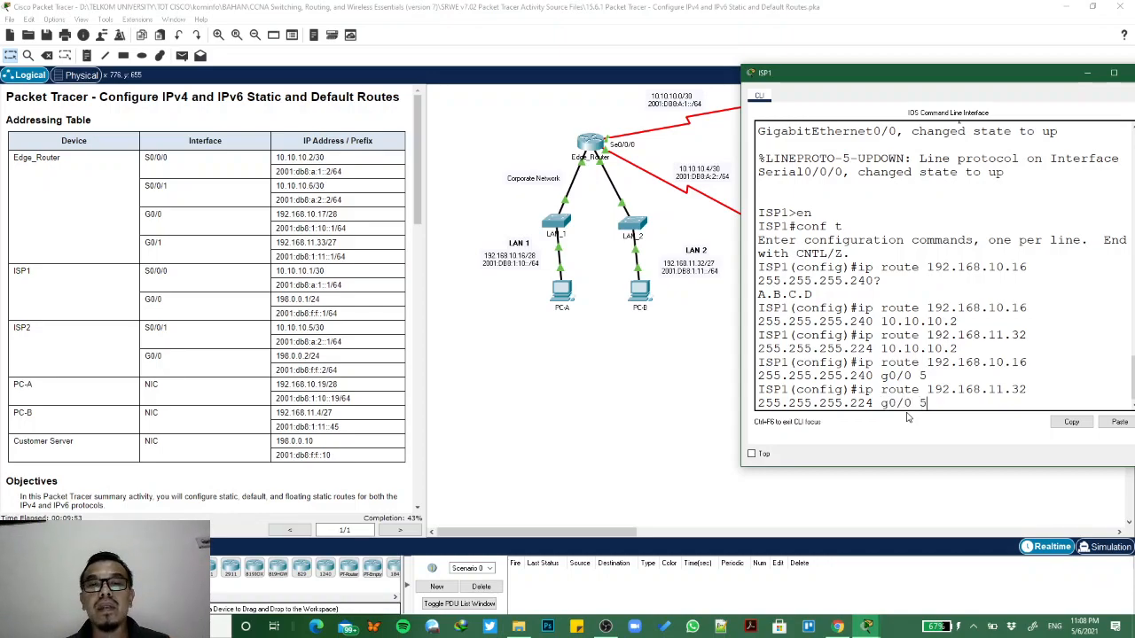
{"action": "key", "text": "Return"}
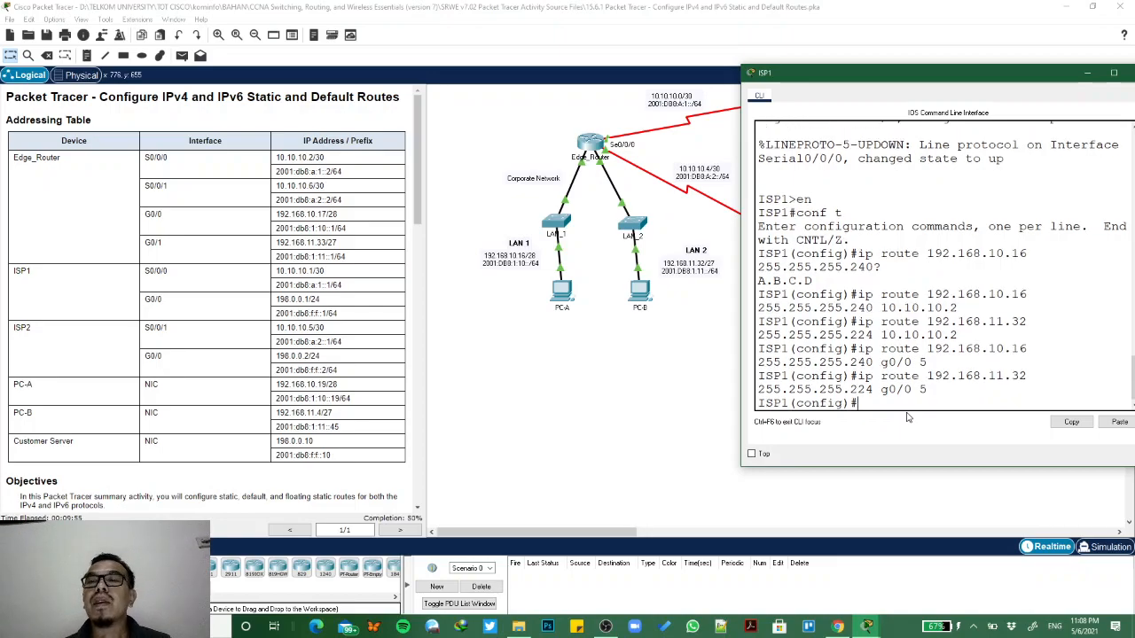
- Review the addressing table and the Part 3 and Part 4 instructions on routes to the internal LANs
{"action": "scroll", "coordinate": [309, 425], "scroll_direction": "down", "scroll_amount": 8}
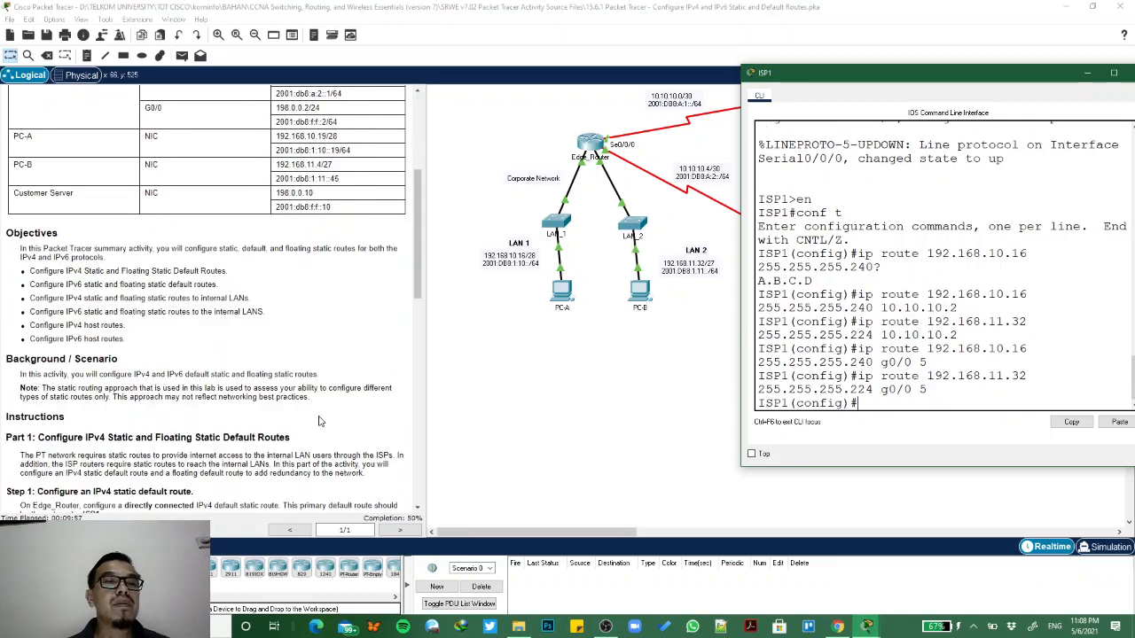
{"action": "scroll", "coordinate": [309, 425], "scroll_direction": "down", "scroll_amount": 5}
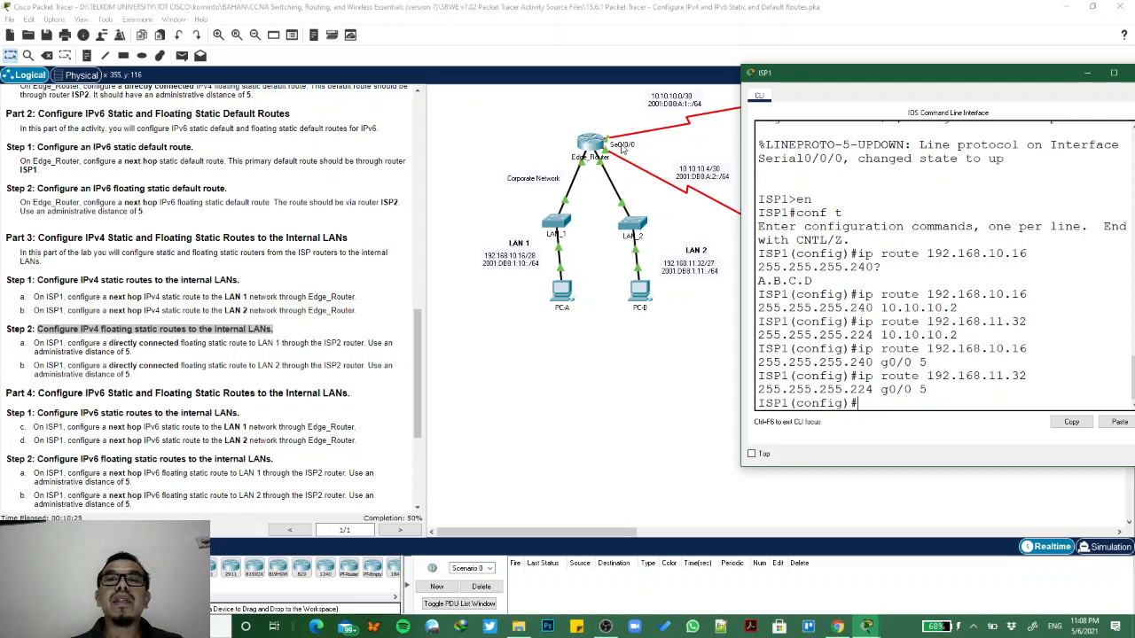
{"action": "left_click", "coordinate": [418, 302]}
{"action": "left_click_drag", "start_coordinate": [418, 302], "coordinate": [423, 114]}
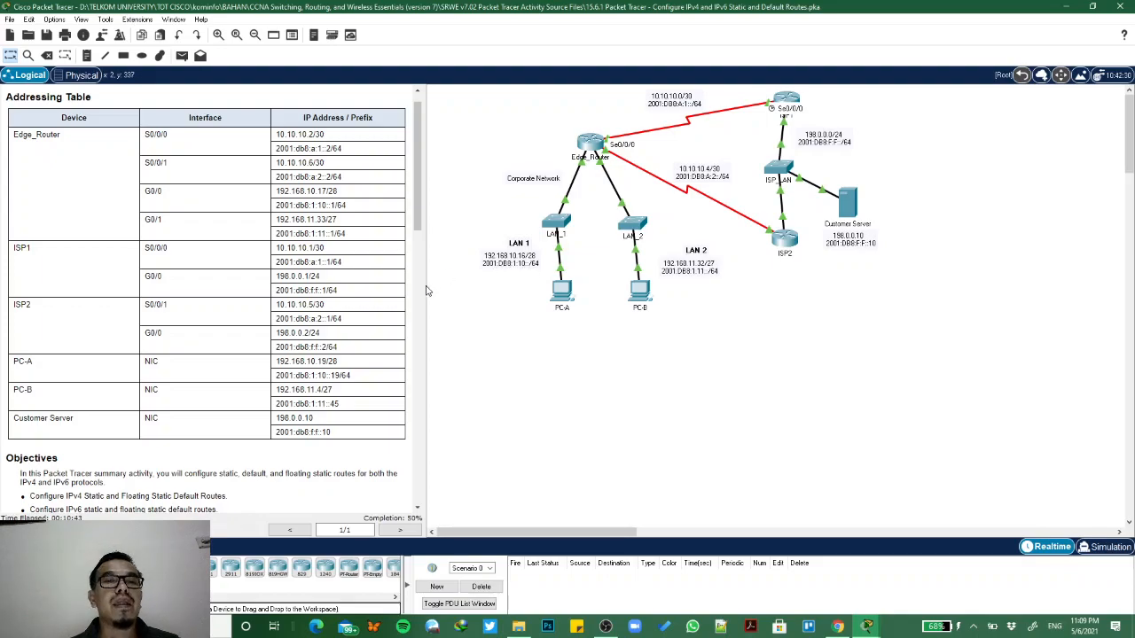
{"action": "scroll", "coordinate": [357, 352], "scroll_direction": "down", "scroll_amount": 10}
{"action": "scroll", "coordinate": [357, 352], "scroll_direction": "down", "scroll_amount": 7}
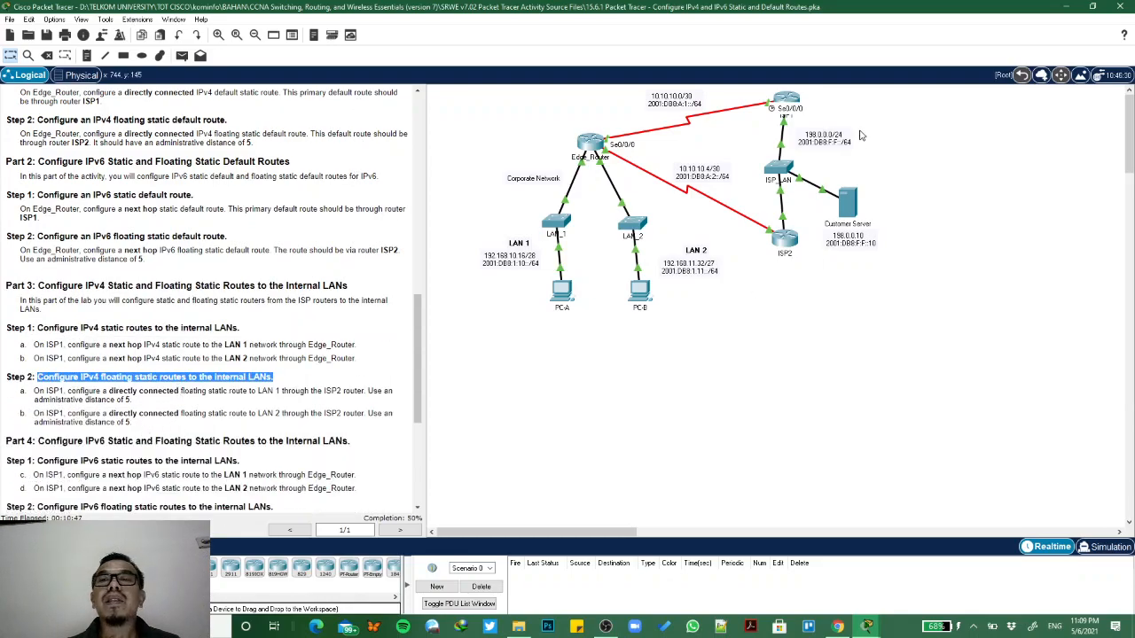
- Begin ISP1's IPv6 static route to LAN 1 in its CLI with ipv6 route 2001:db8:1:10::/64
{"action": "left_click", "coordinate": [786, 100]}
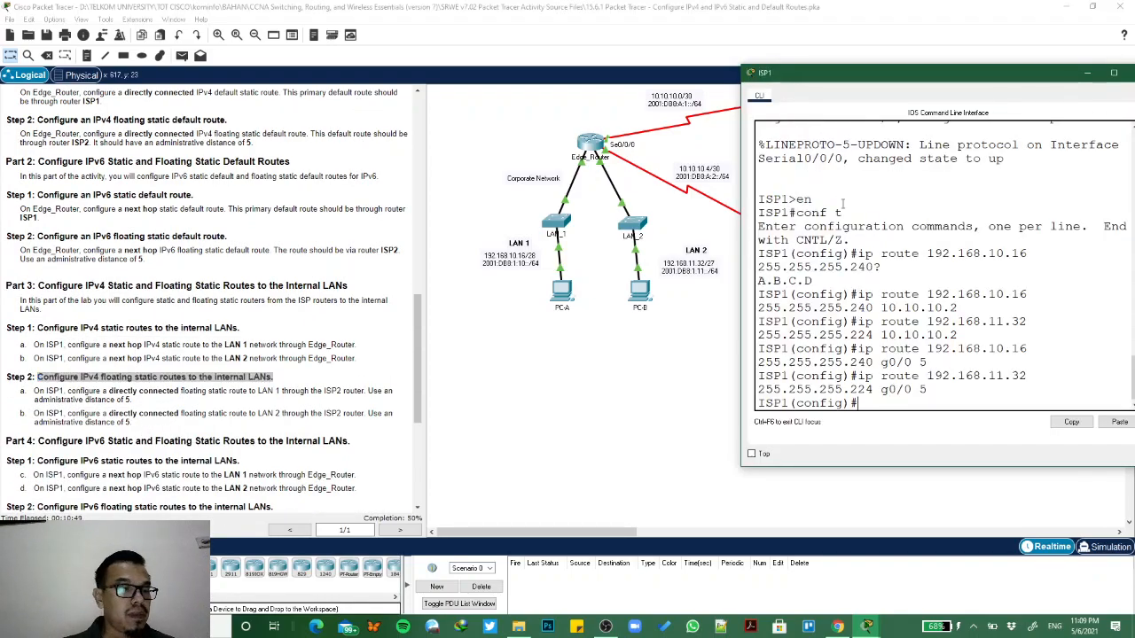
{"action": "type", "text": "ip"}
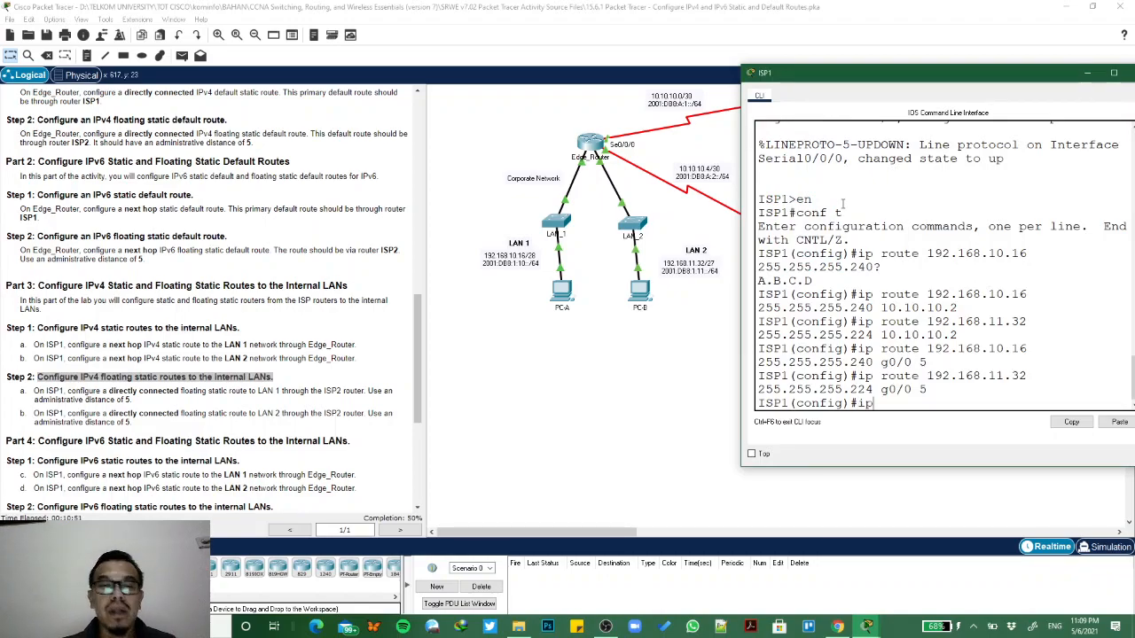
{"action": "type", "text": "v6 r"}
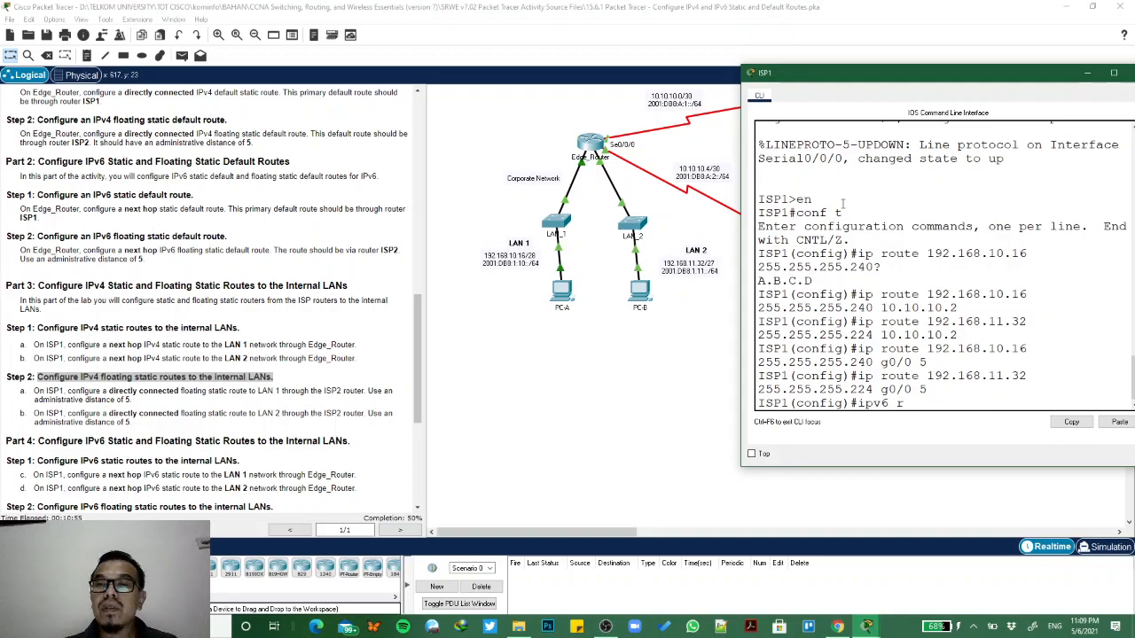
{"action": "type", "text": "ou"}
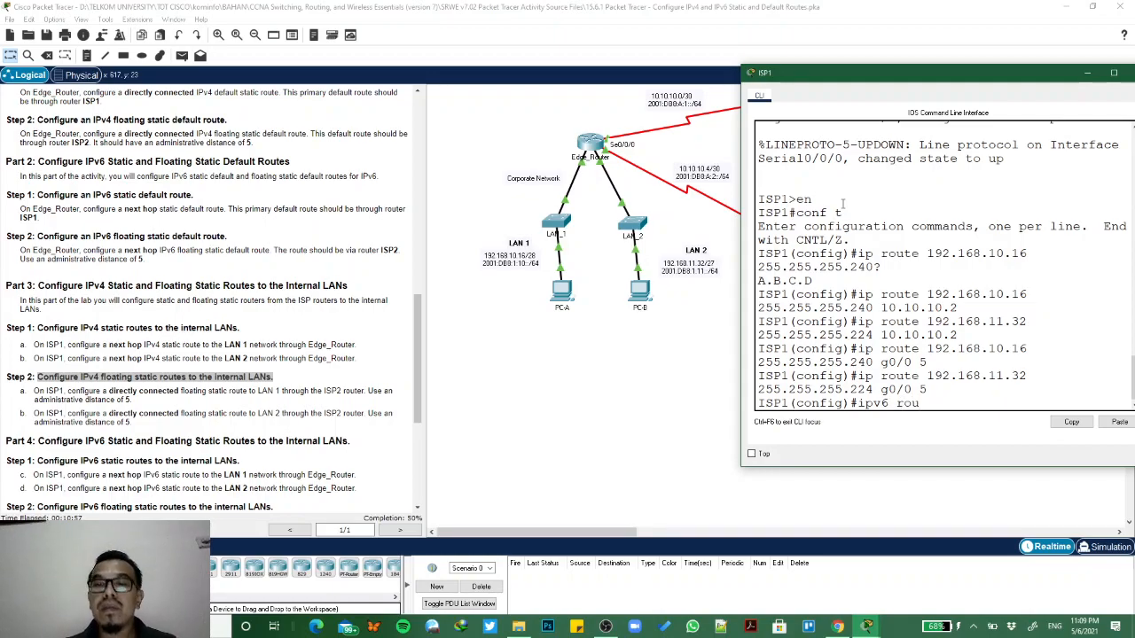
{"action": "type", "text": "te"}
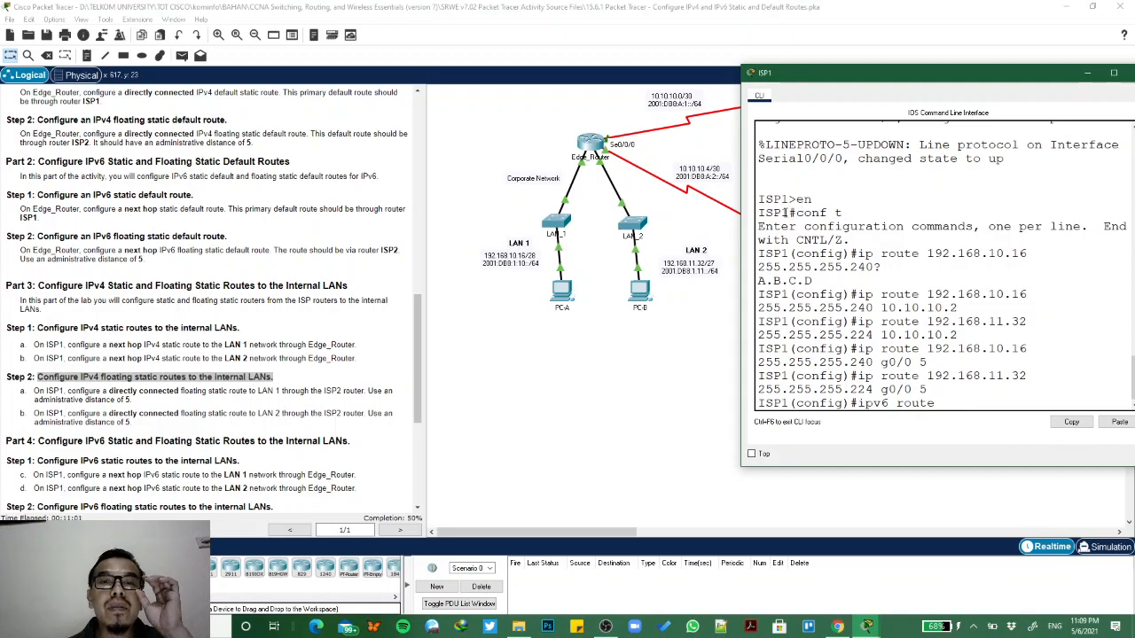
{"action": "type", "text": " 2002"}
{"action": "key", "text": "BackSpace"}
{"action": "type", "text": "1:"}
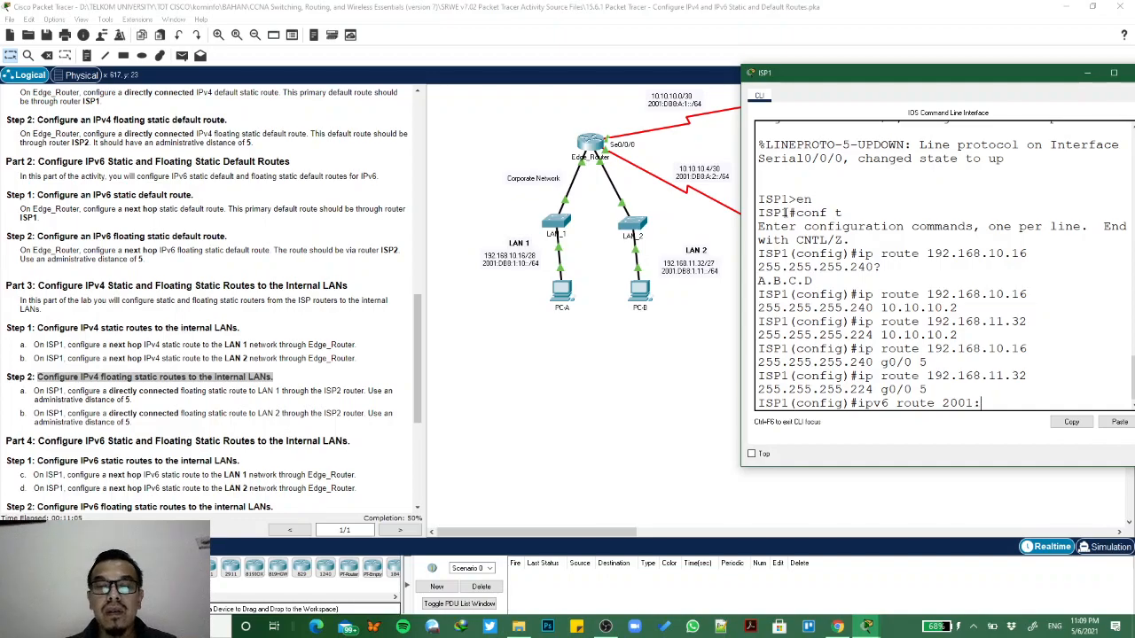
{"action": "type", "text": "db8:"}
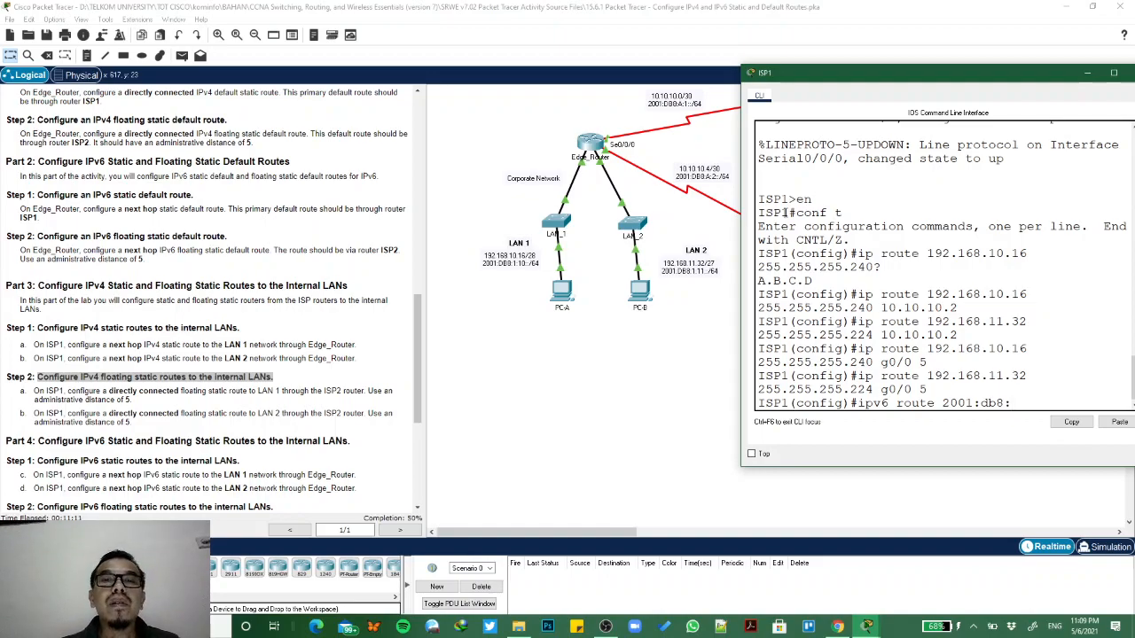
{"action": "type", "text": "1:10::/64"}
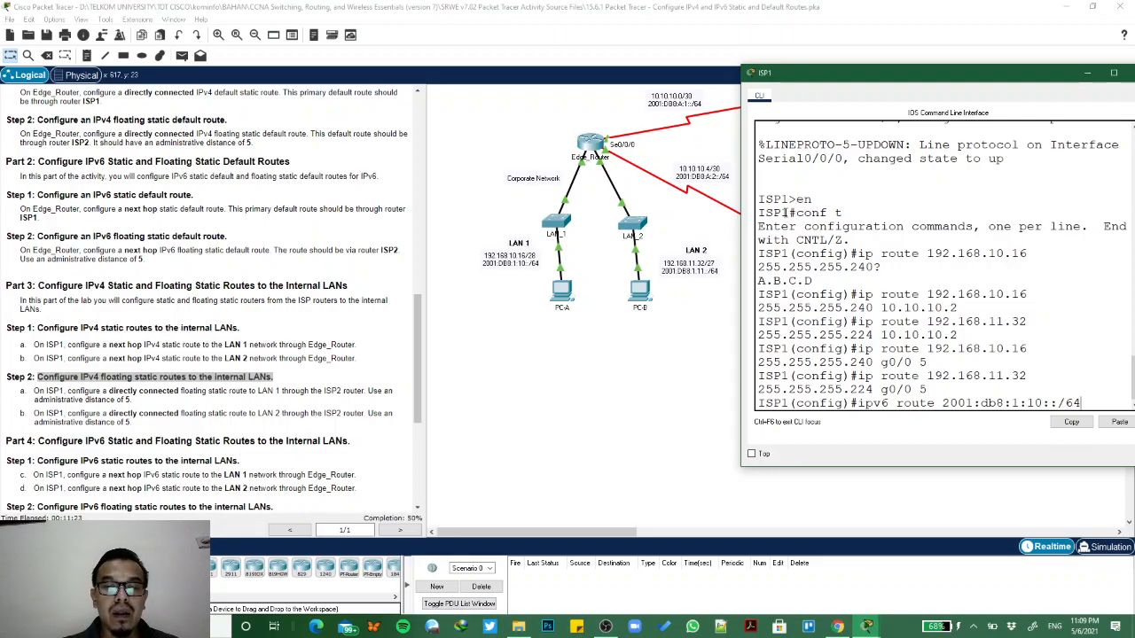
- Complete ISP1's IPv6 route to LAN 1 with Edge_Router's S0/0/0 address 2001:db8:a:1::2 as next hop and submit it
{"action": "type", "text": "20"}
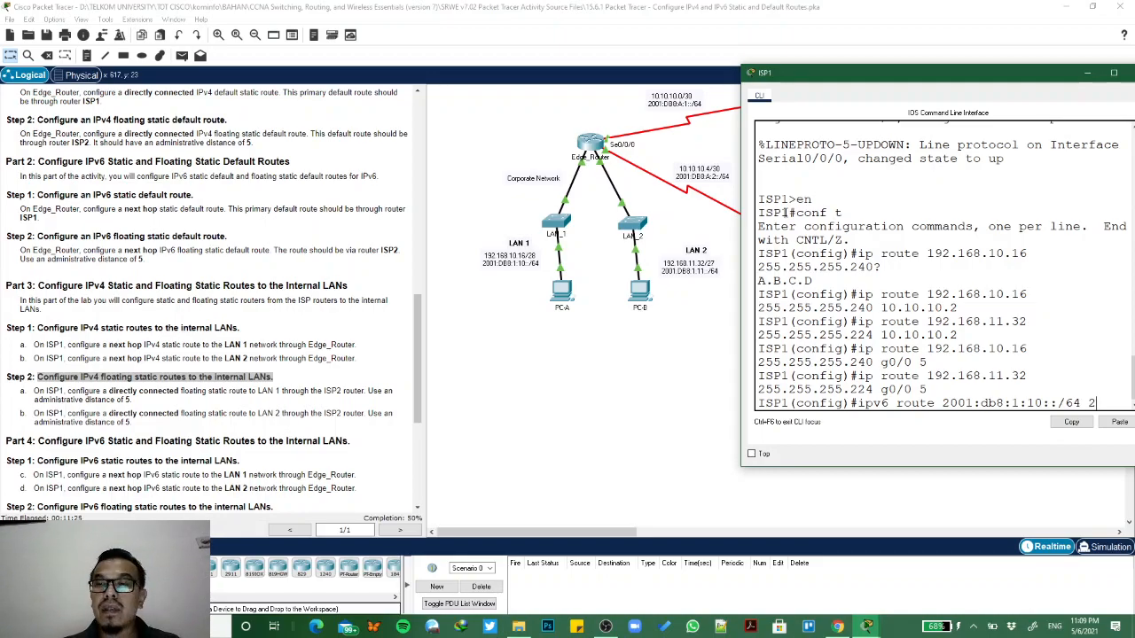
{"action": "scroll", "coordinate": [330, 240], "scroll_direction": "up", "scroll_amount": 10}
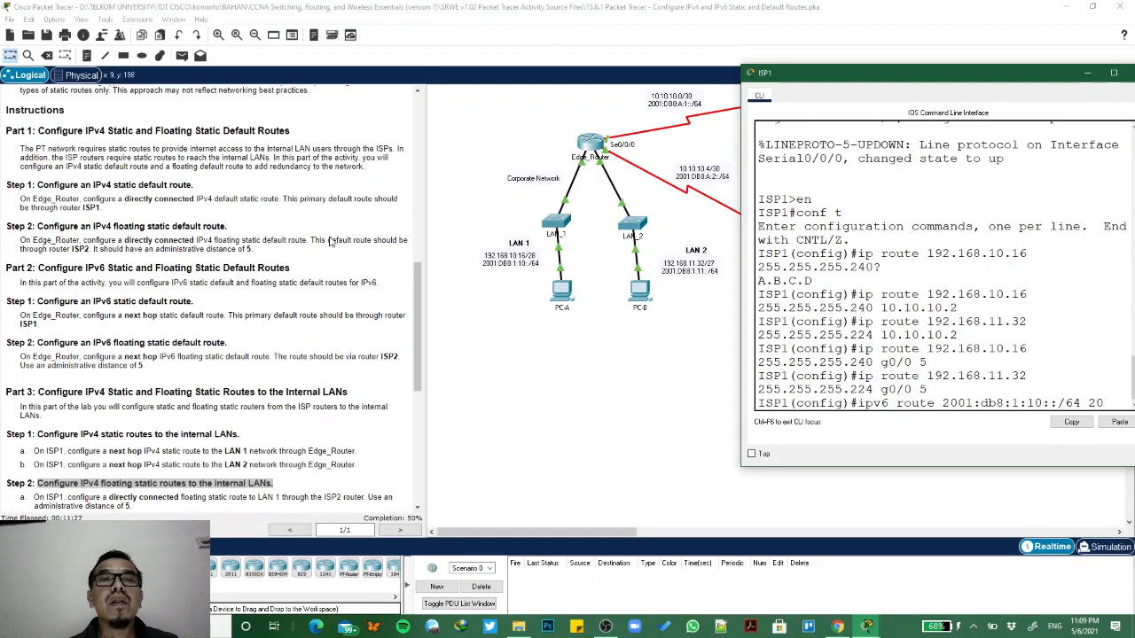
{"action": "scroll", "coordinate": [330, 239], "scroll_direction": "up", "scroll_amount": 1}
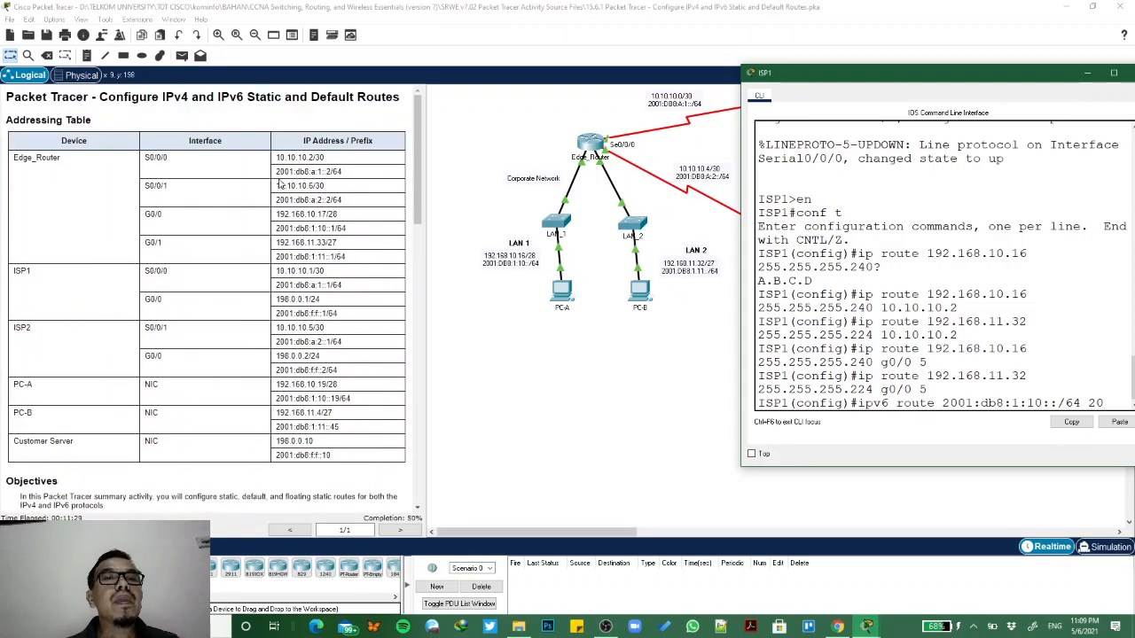
{"action": "type", "text": "01"}
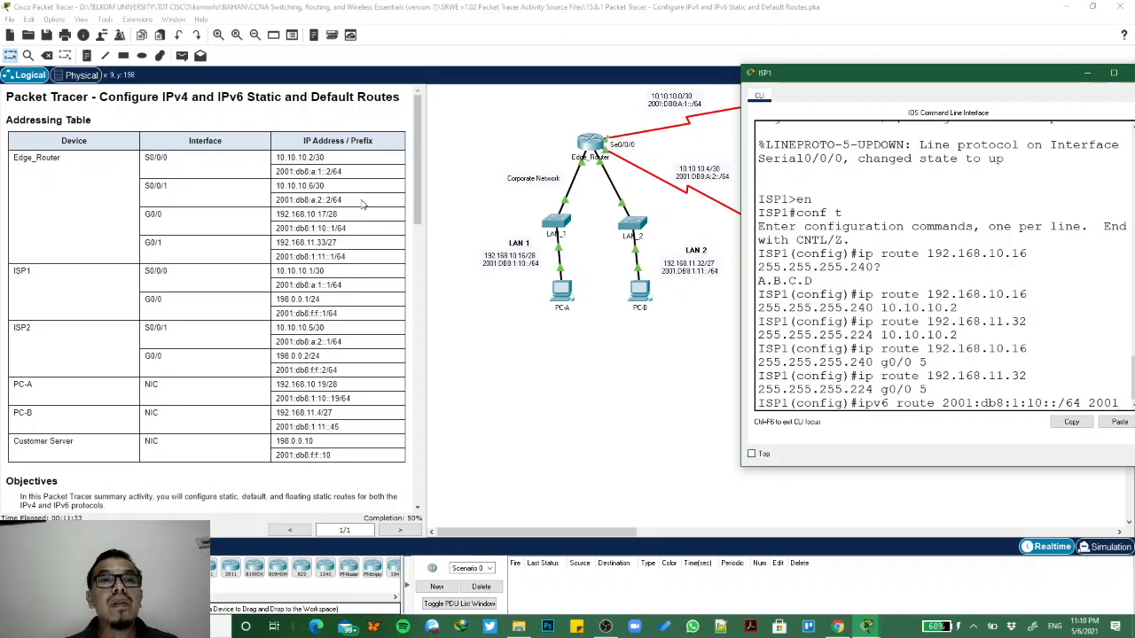
{"action": "type", "text": ":db8"}
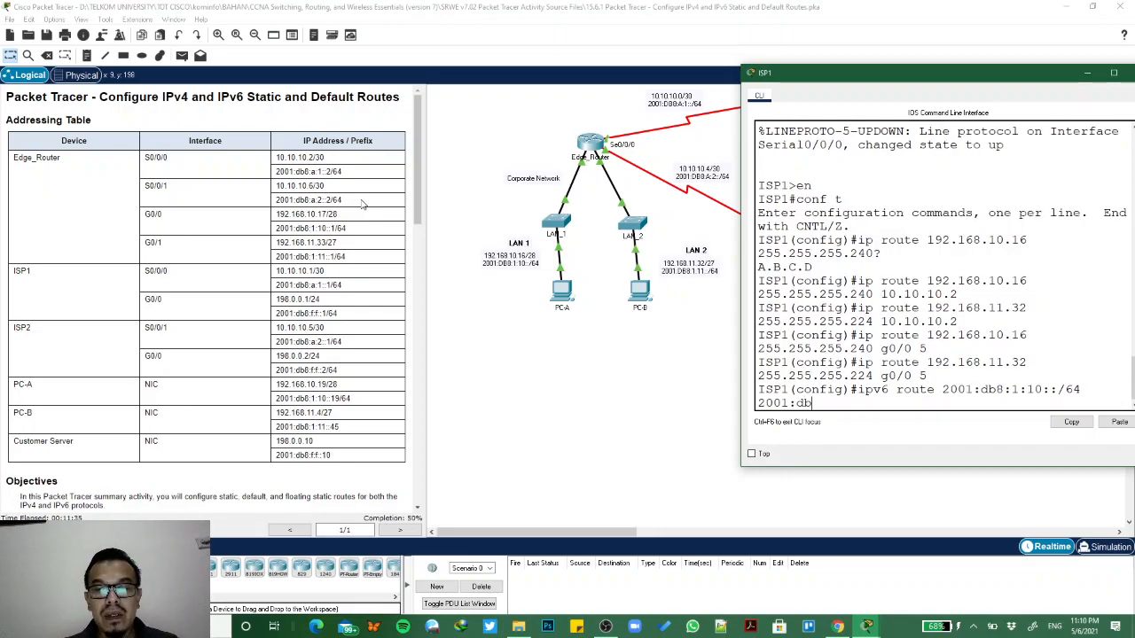
{"action": "type", "text": ":"}
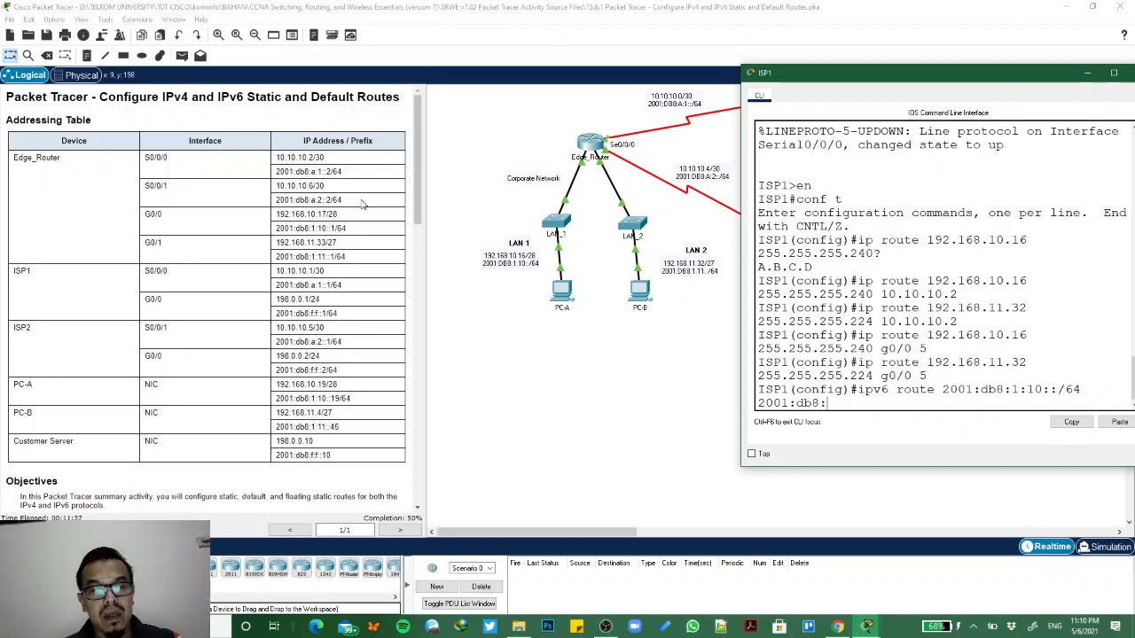
{"action": "type", "text": "a:1::"}
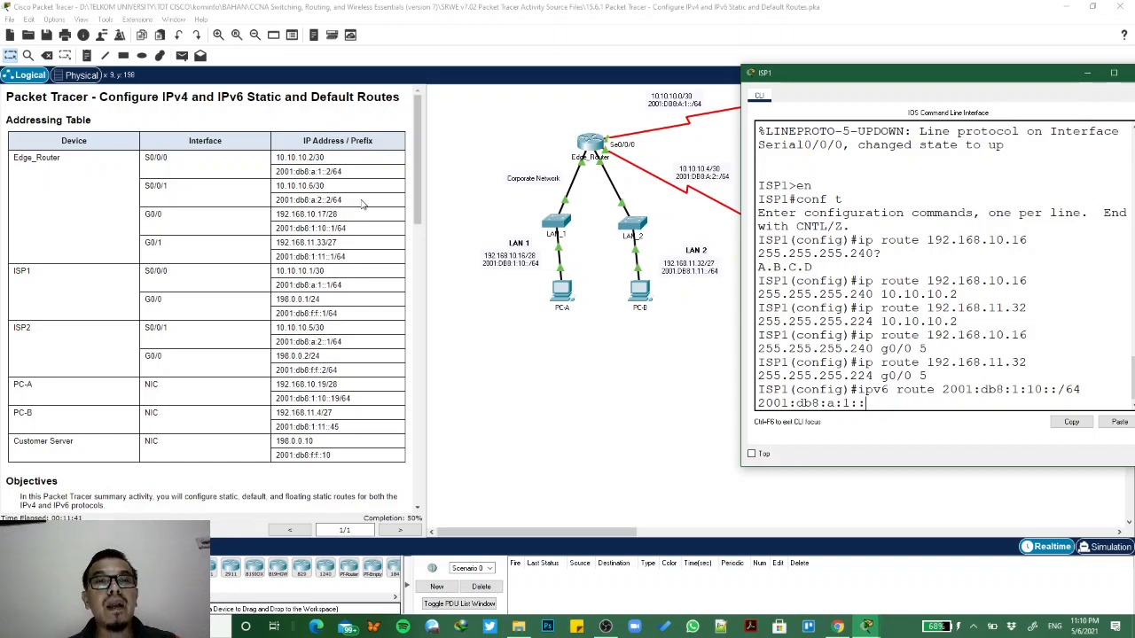
{"action": "type", "text": "2"}
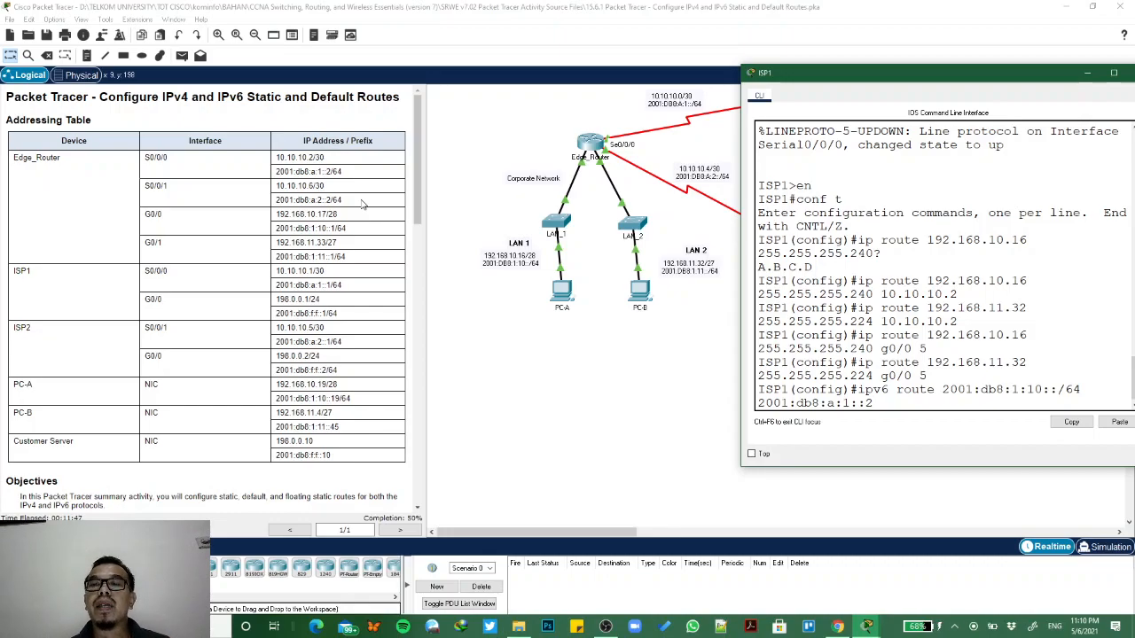
{"action": "key", "text": "Return"}
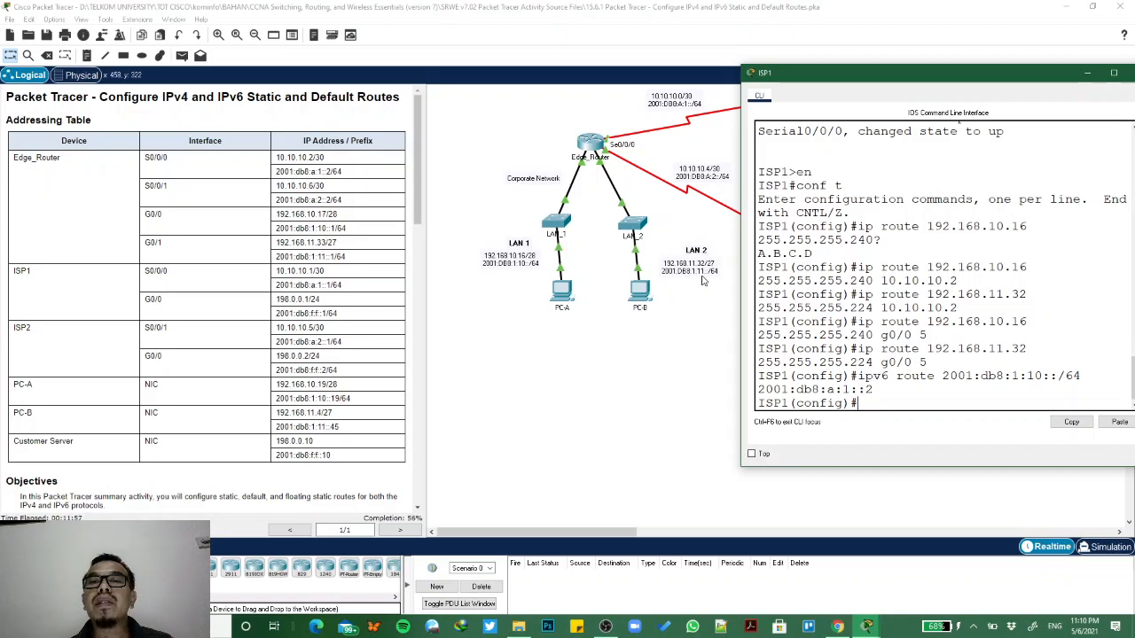
- Reuse the LAN 1 IPv6 route command to configure ISP1's LAN 2 route, ipv6 route 2001:db8:1:11::/64 2001:db8:a:1::2
{"action": "key", "text": "Up"}
{"action": "key", "text": "Left"}
{"action": "key", "text": "Left"}
{"action": "key", "text": "Left"}
{"action": "key", "text": "Left"}
{"action": "key", "text": "Left"}
{"action": "key", "text": "Left"}
{"action": "key", "text": "Left"}
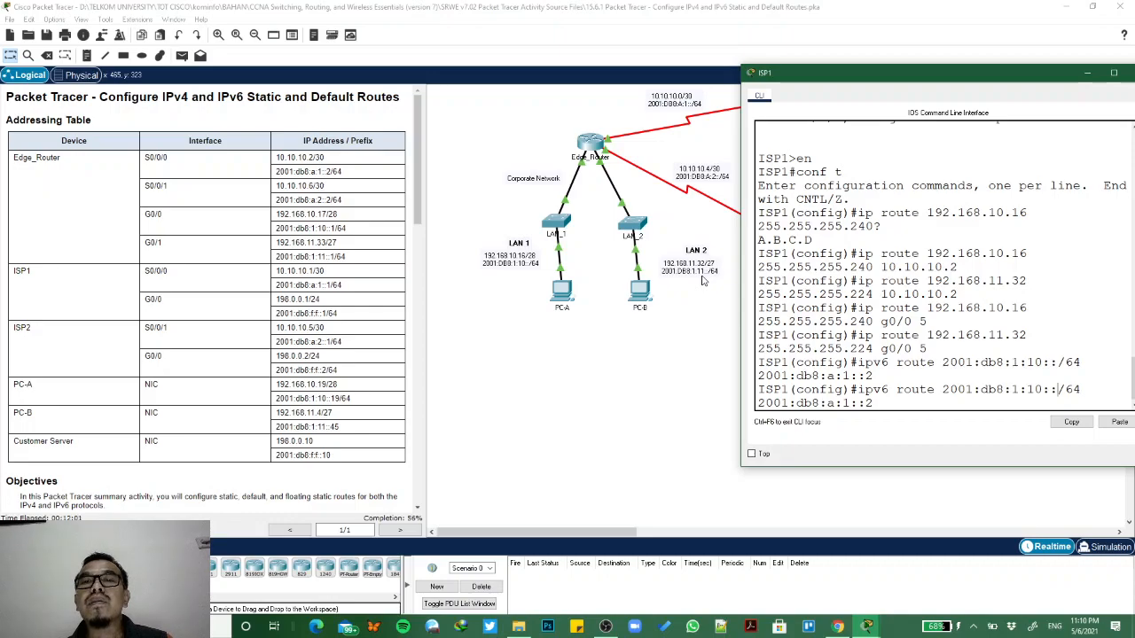
{"action": "key", "text": "Left"}
{"action": "type", "text": "1"}
{"action": "key", "text": "BackSpace"}
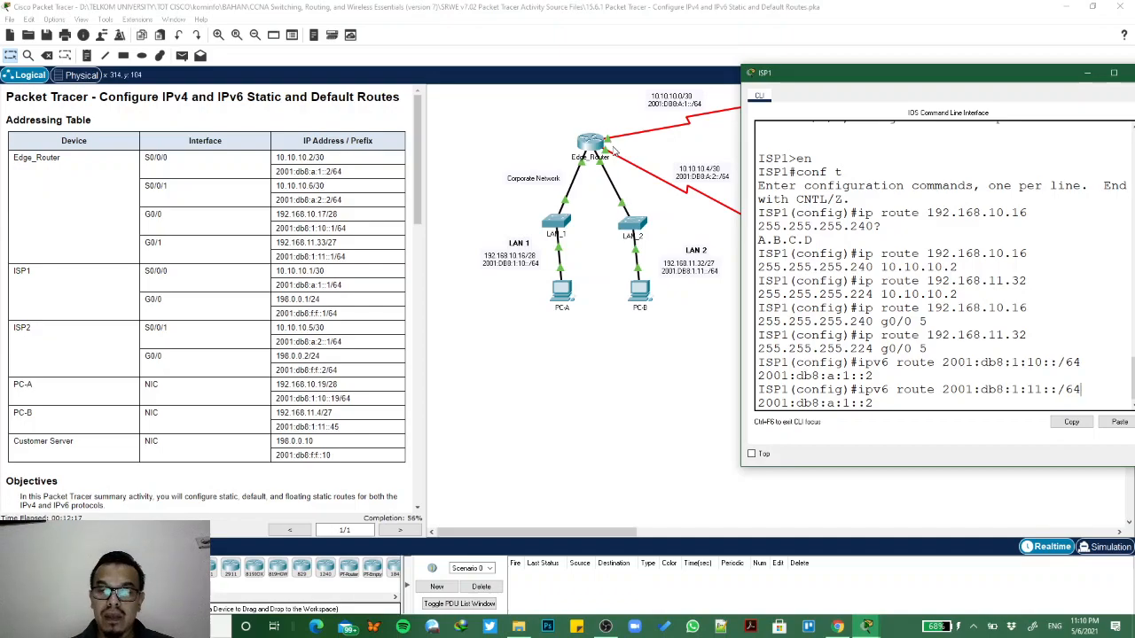
{"action": "key", "text": "Return"}
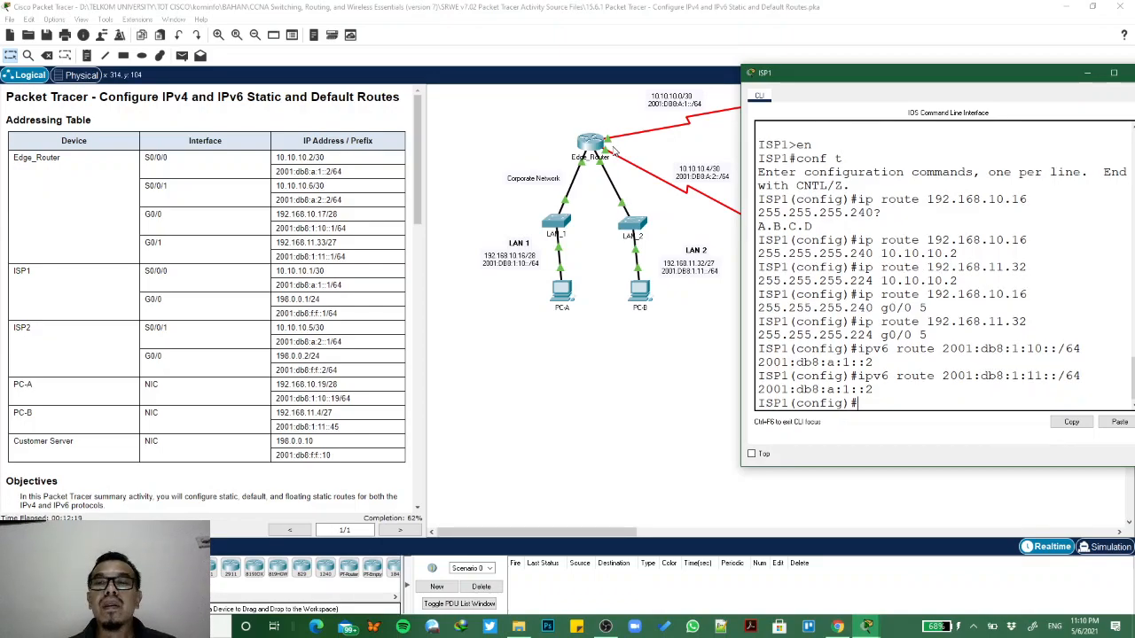
- Reuse ISP1's IPv6 route command for LAN 1, 2001:db8:1:10::/64, and append an administrative distance of 5
{"action": "scroll", "coordinate": [310, 393], "scroll_direction": "down", "scroll_amount": 6}
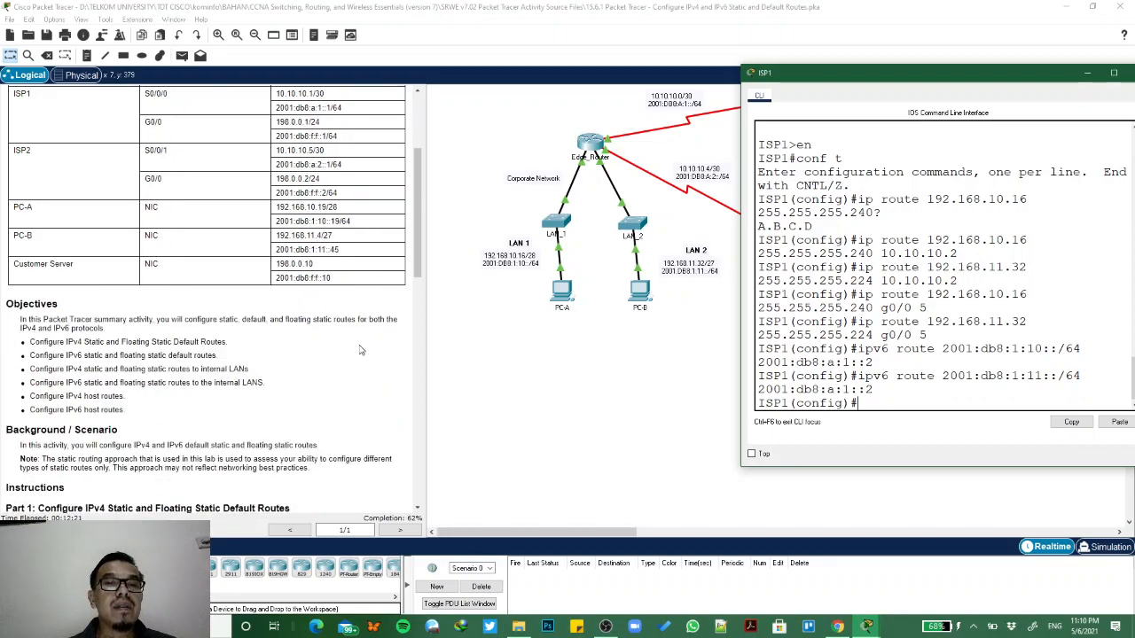
{"action": "scroll", "coordinate": [310, 392], "scroll_direction": "down", "scroll_amount": 4}
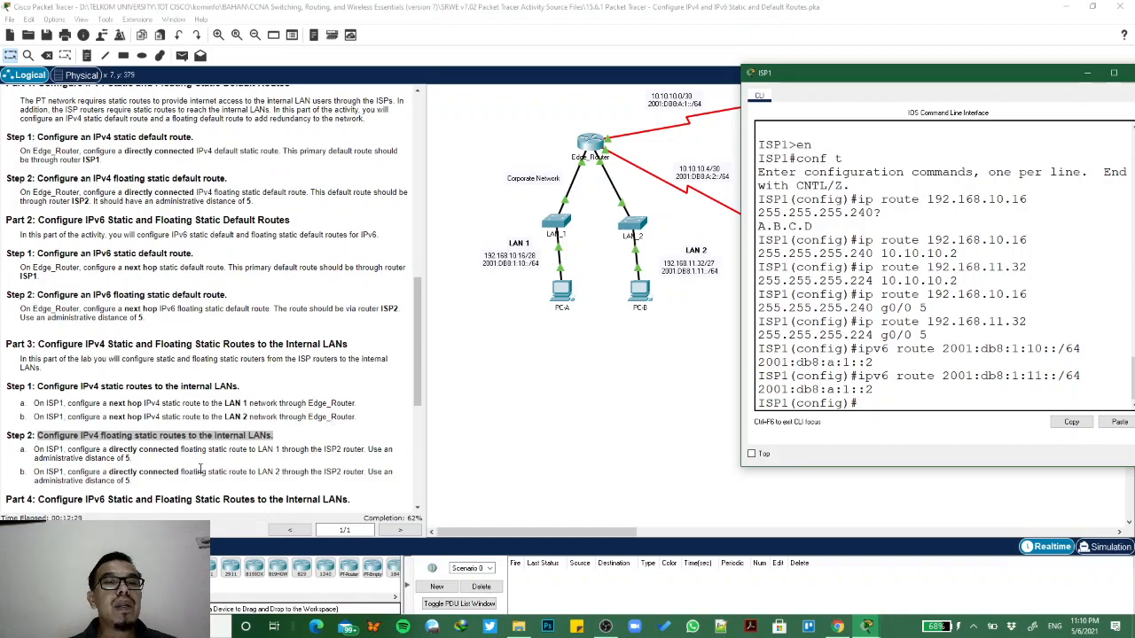
{"action": "scroll", "coordinate": [201, 468], "scroll_direction": "down", "scroll_amount": 1}
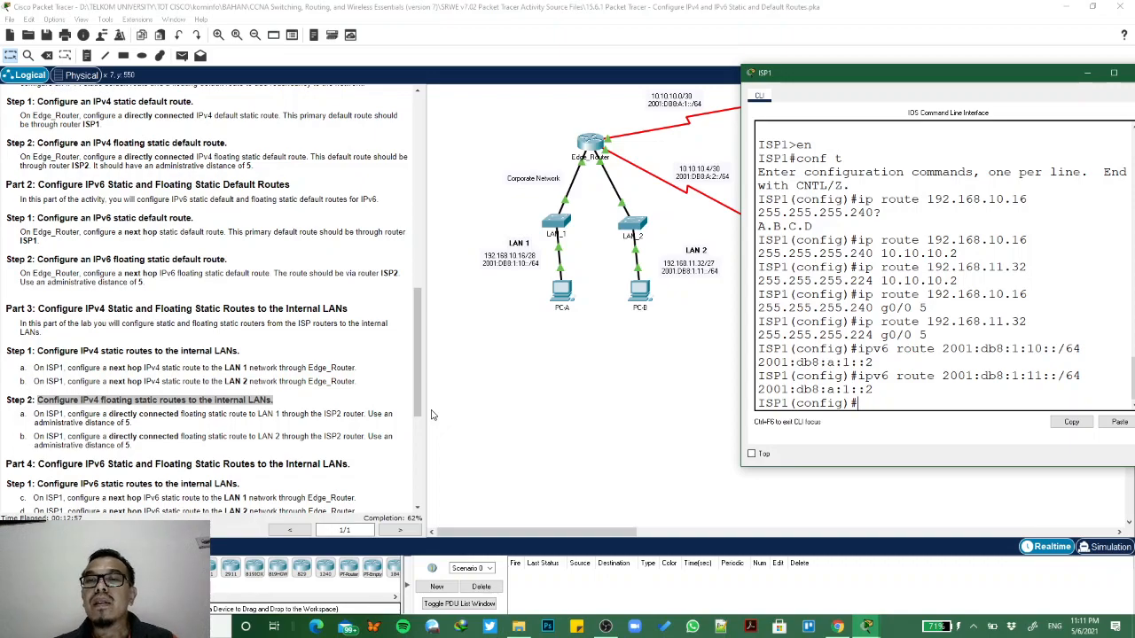
{"action": "key", "text": "Up"}
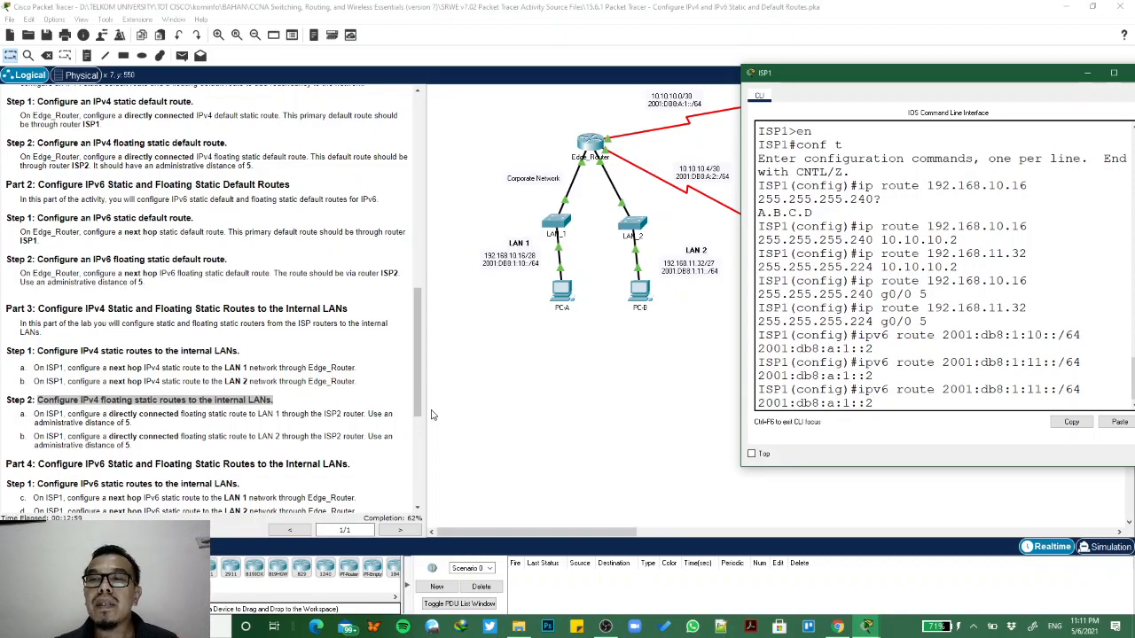
{"action": "key", "text": "Up"}
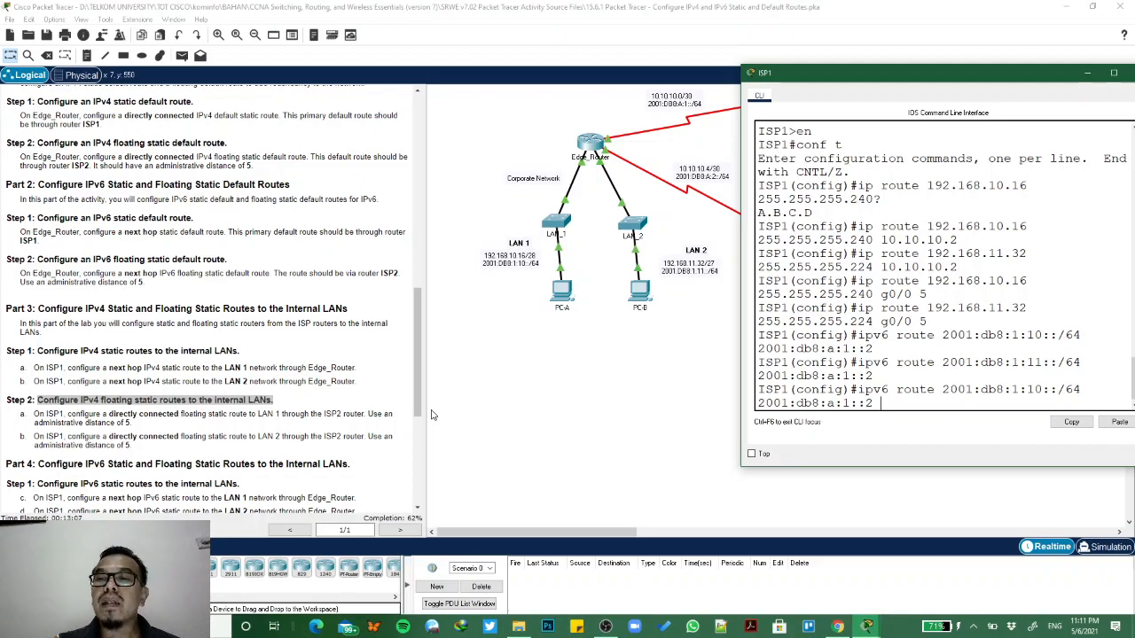
{"action": "type", "text": "5"}
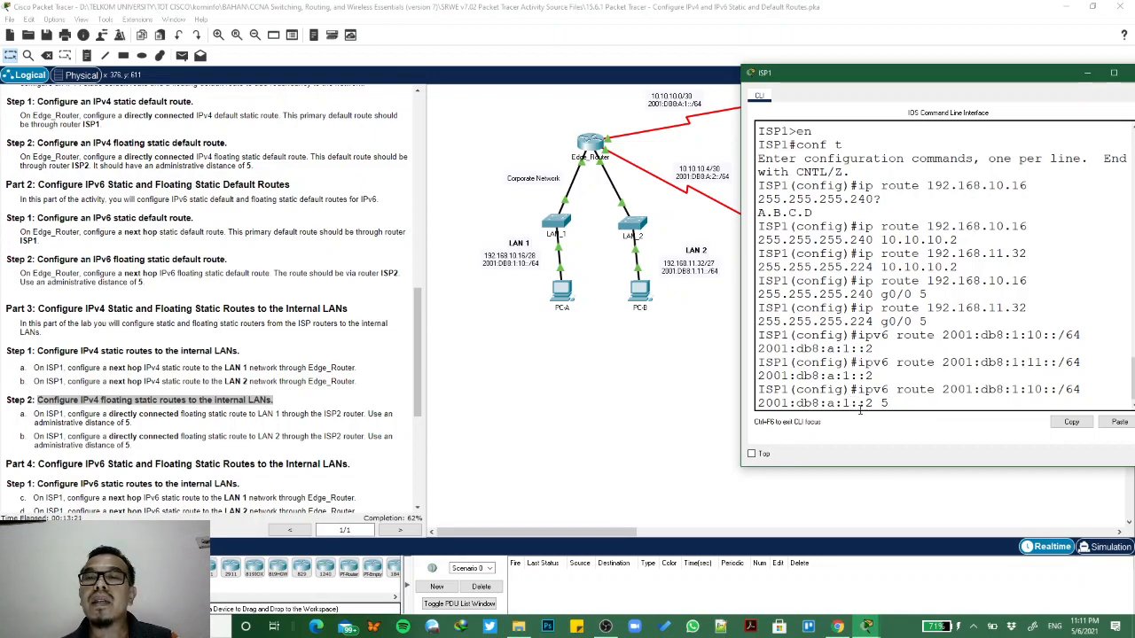
- Replace the next hop with ISP2's G0/0 address 2001:db8:f:f::2 and submit ISP1's IPv6 floating static route to LAN 1
{"action": "left_click", "coordinate": [594, 123]}
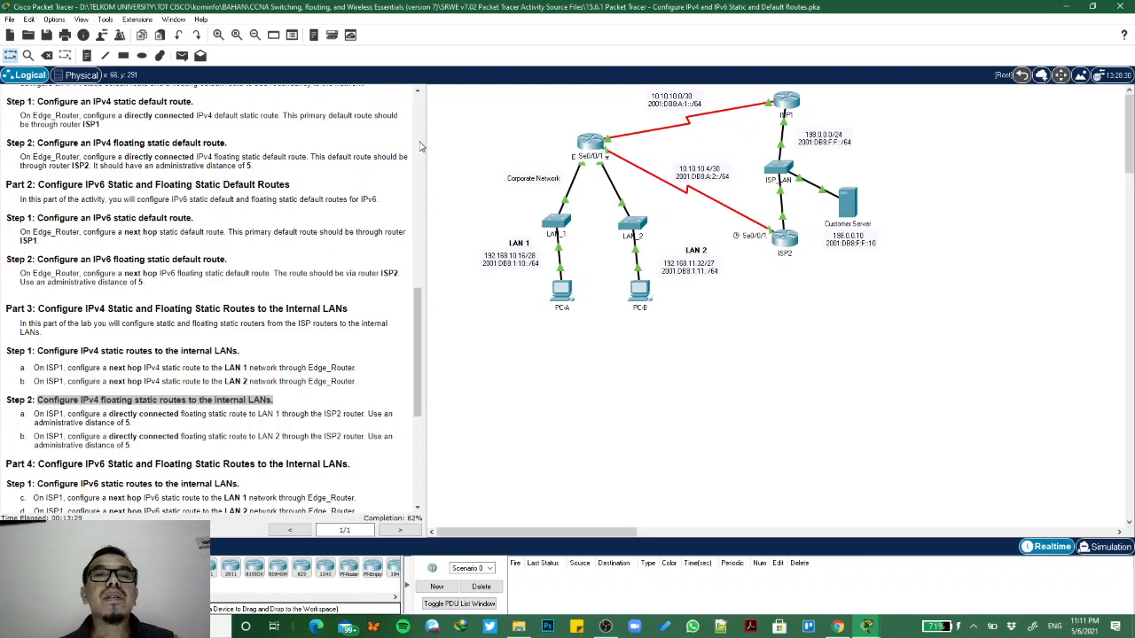
{"action": "scroll", "coordinate": [420, 147], "scroll_direction": "up", "scroll_amount": 10}
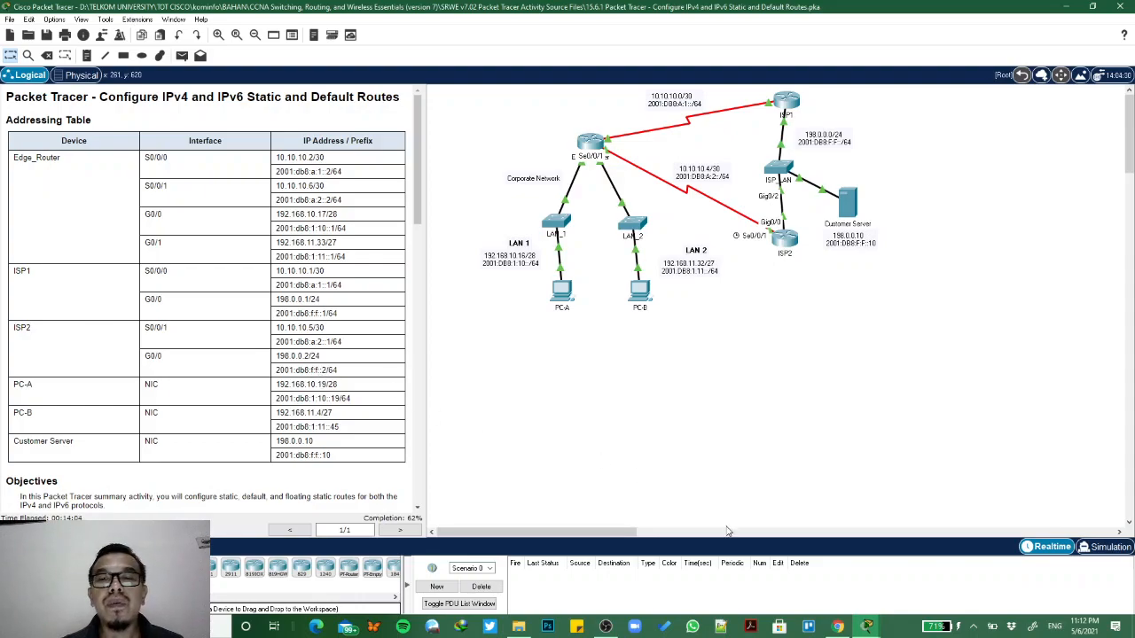
{"action": "left_click", "coordinate": [786, 103]}
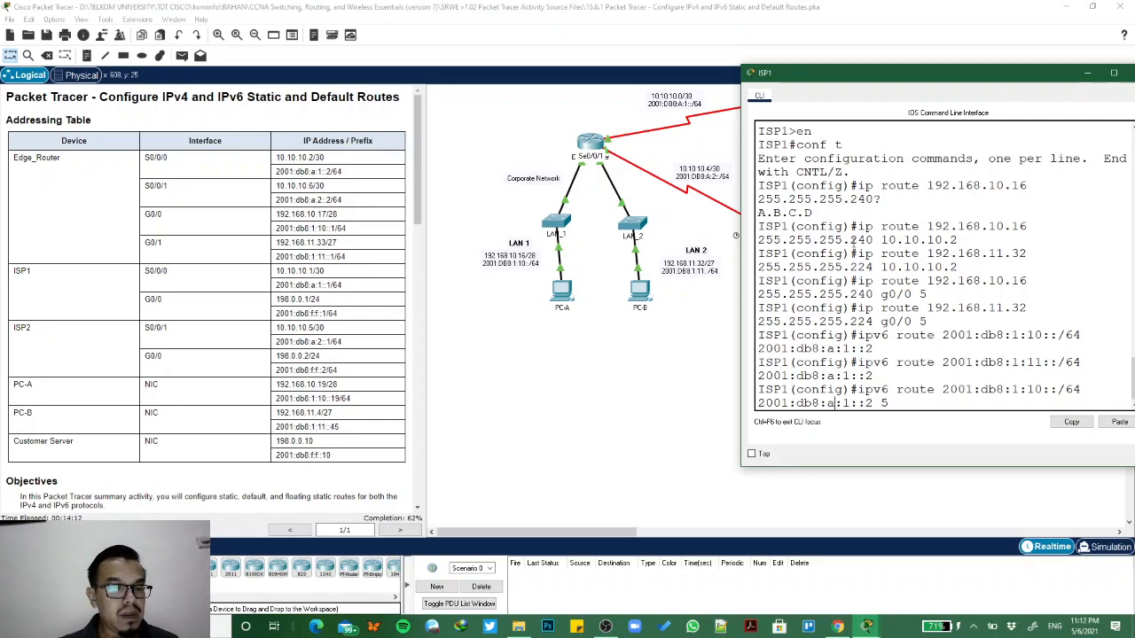
{"action": "type", "text": "f"}
{"action": "key", "text": "BackSpace"}
{"action": "key", "text": "Delete"}
{"action": "key", "text": "Delete"}
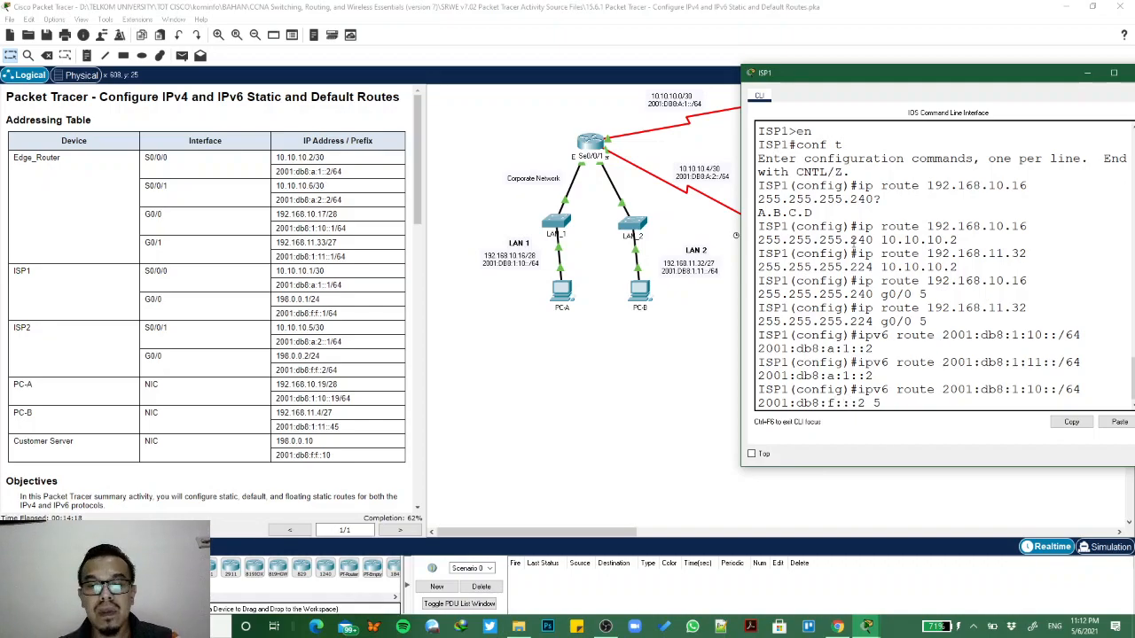
{"action": "type", "text": "f:"}
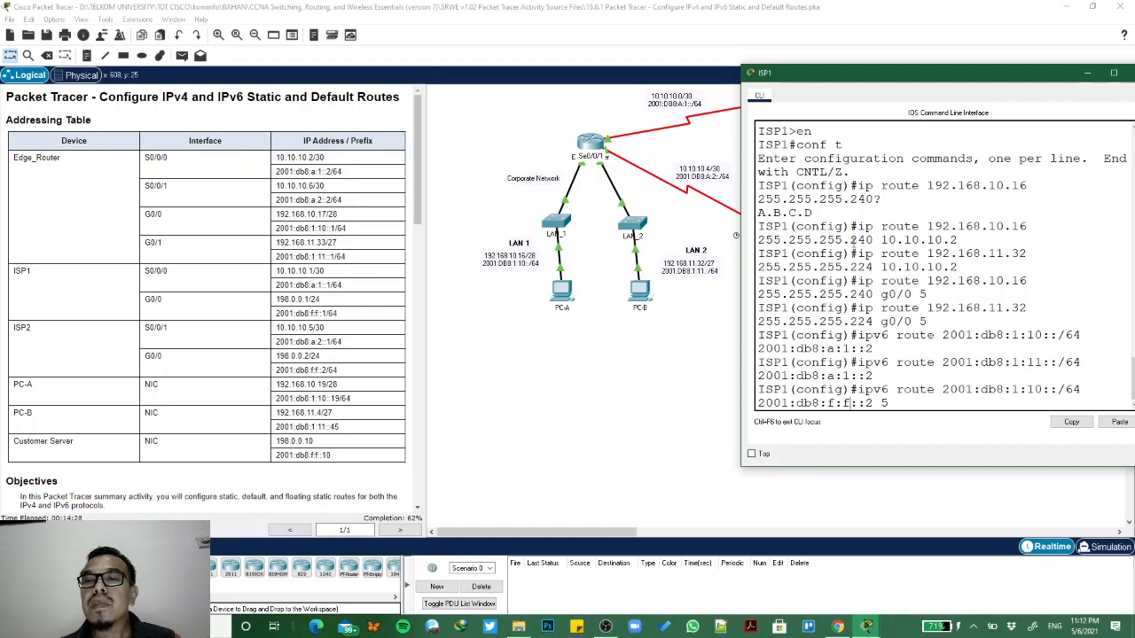
{"action": "key", "text": "Return"}
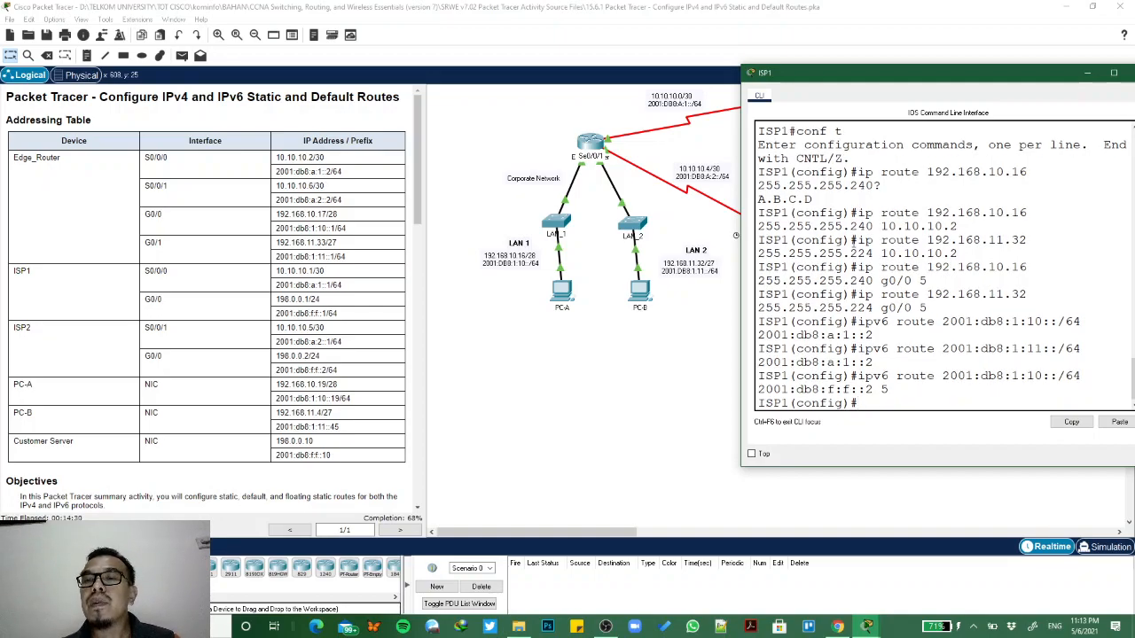
- Configure ISP1's IPv6 floating route to LAN 2 by adapting the earlier command to ipv6 route 2001:db8:1:11::/64 2001:db8:f:f::2 5
{"action": "key", "text": "Up"}
{"action": "key", "text": "Up"}
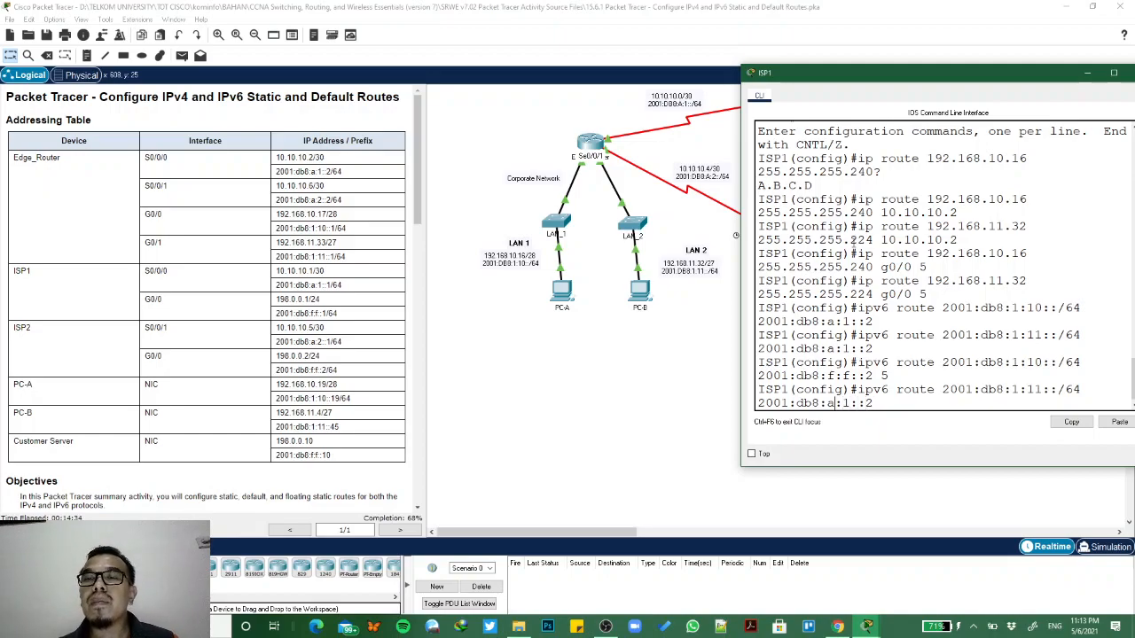
{"action": "key", "text": "BackSpace"}
{"action": "key", "text": "BackSpace"}
{"action": "type", "text": "f:"}
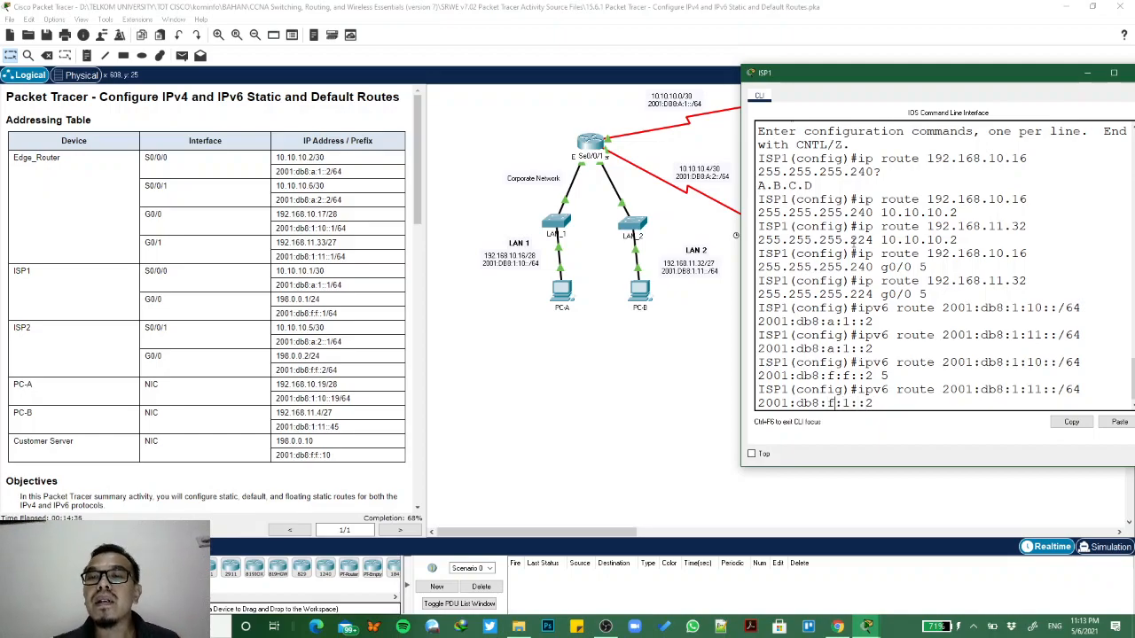
{"action": "type", "text": "f"}
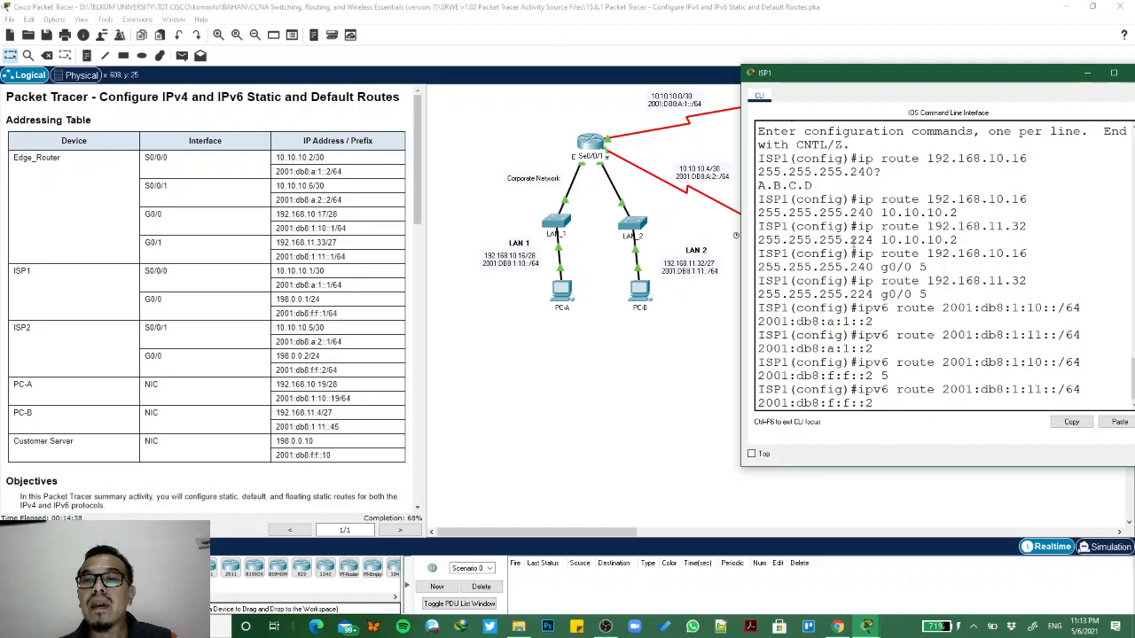
{"action": "key", "text": "Right"}
{"action": "key", "text": "Right"}
{"action": "key", "text": "Right"}
{"action": "type", "text": "5"}
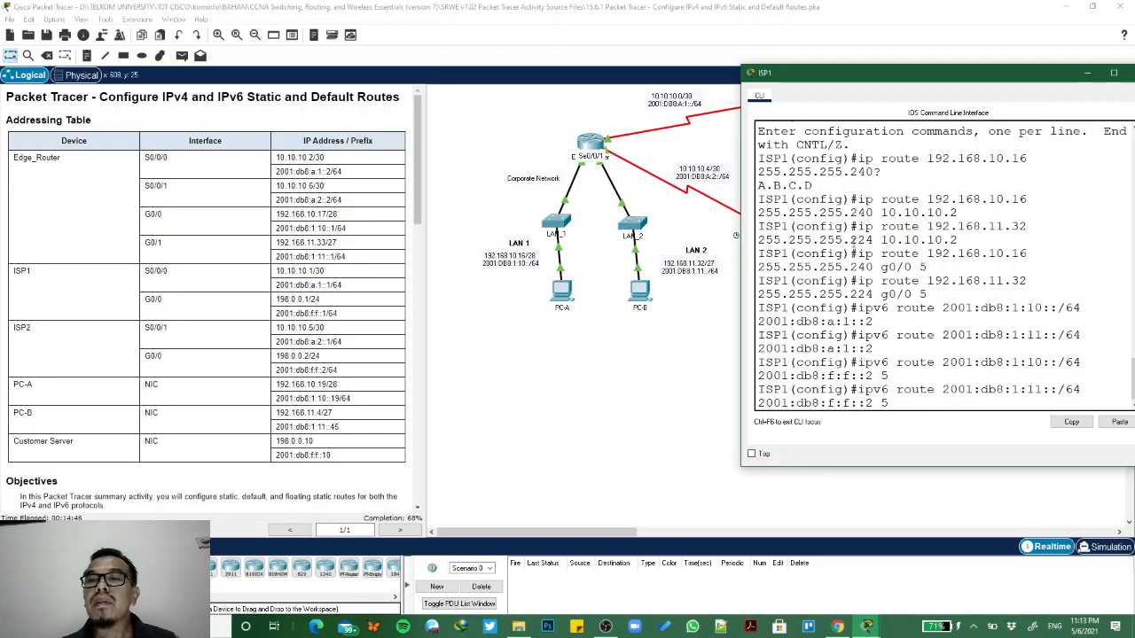
{"action": "key", "text": "Return"}
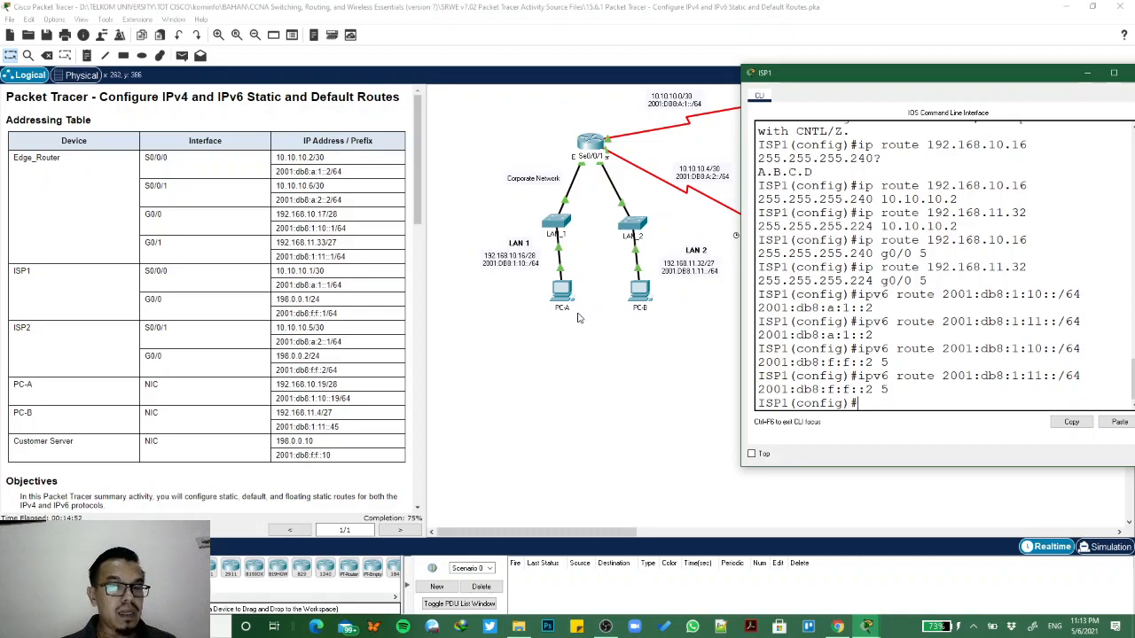
- Read the Part 5 host route instructions and bring up Edge_Router's CLI beside them
{"action": "scroll", "coordinate": [319, 412], "scroll_direction": "down", "scroll_amount": 10}
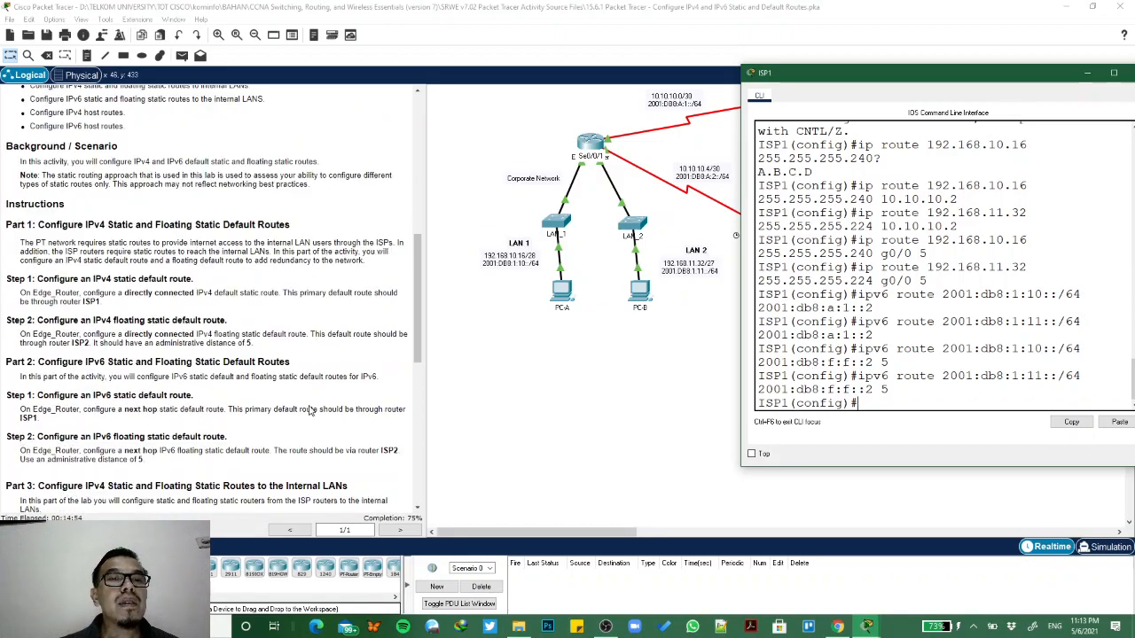
{"action": "scroll", "coordinate": [310, 411], "scroll_direction": "down", "scroll_amount": 5}
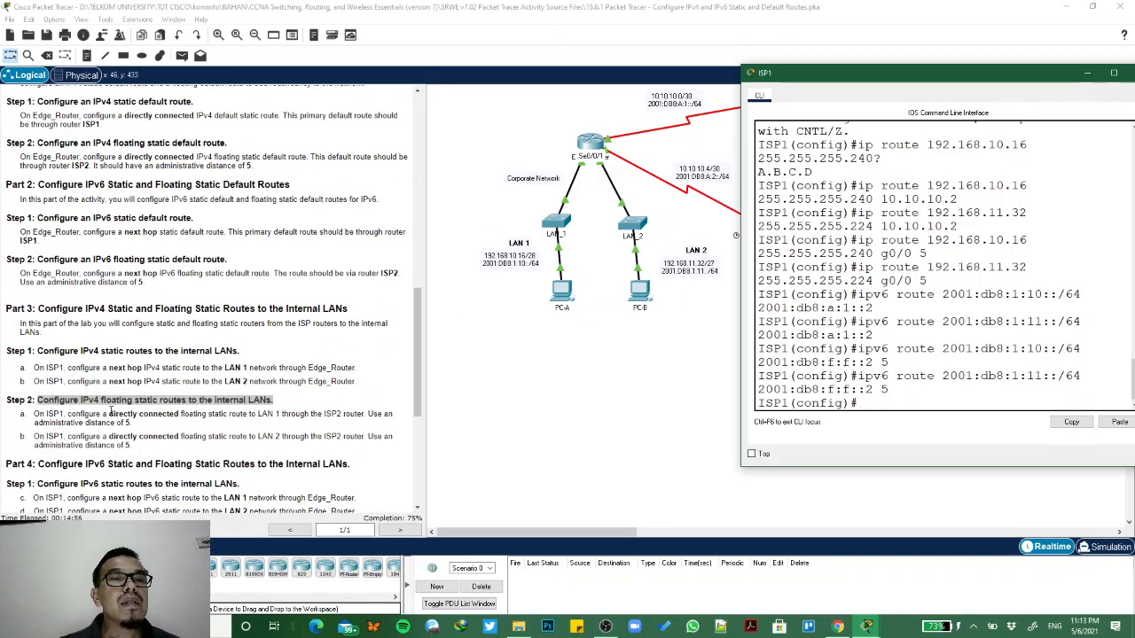
{"action": "scroll", "coordinate": [146, 415], "scroll_direction": "down", "scroll_amount": 2}
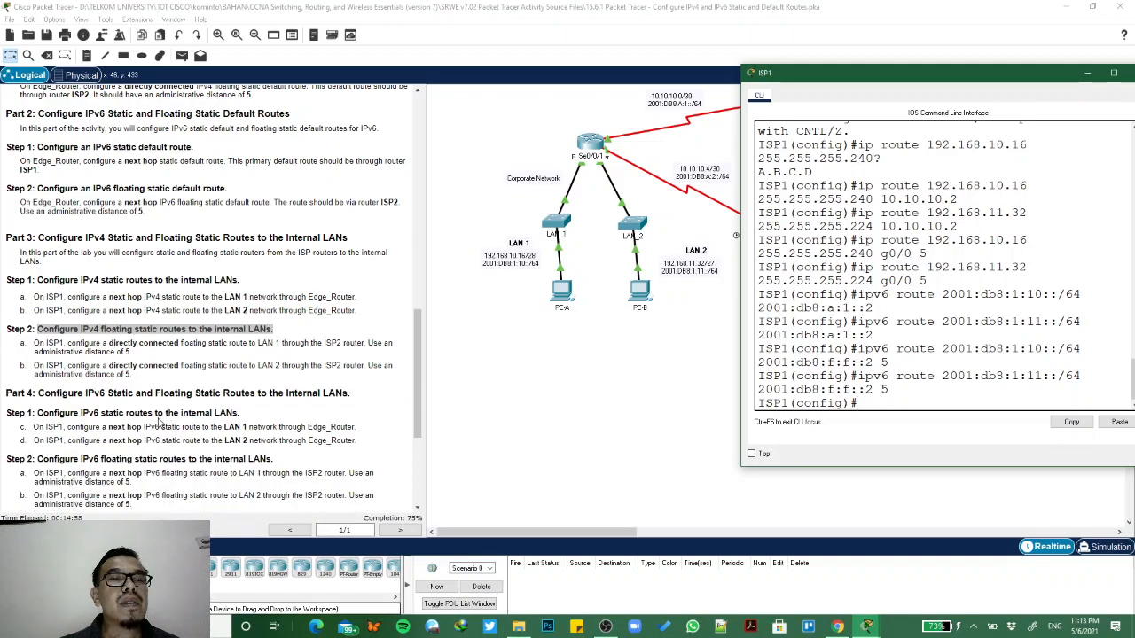
{"action": "scroll", "coordinate": [160, 424], "scroll_direction": "down", "scroll_amount": 1}
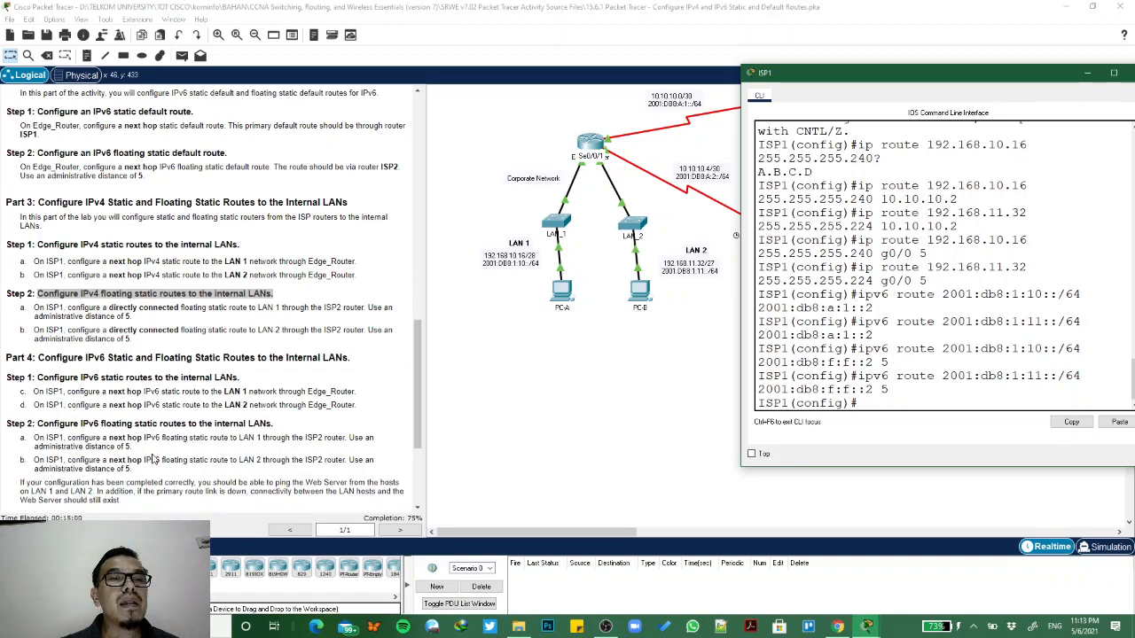
{"action": "scroll", "coordinate": [153, 458], "scroll_direction": "down", "scroll_amount": 1}
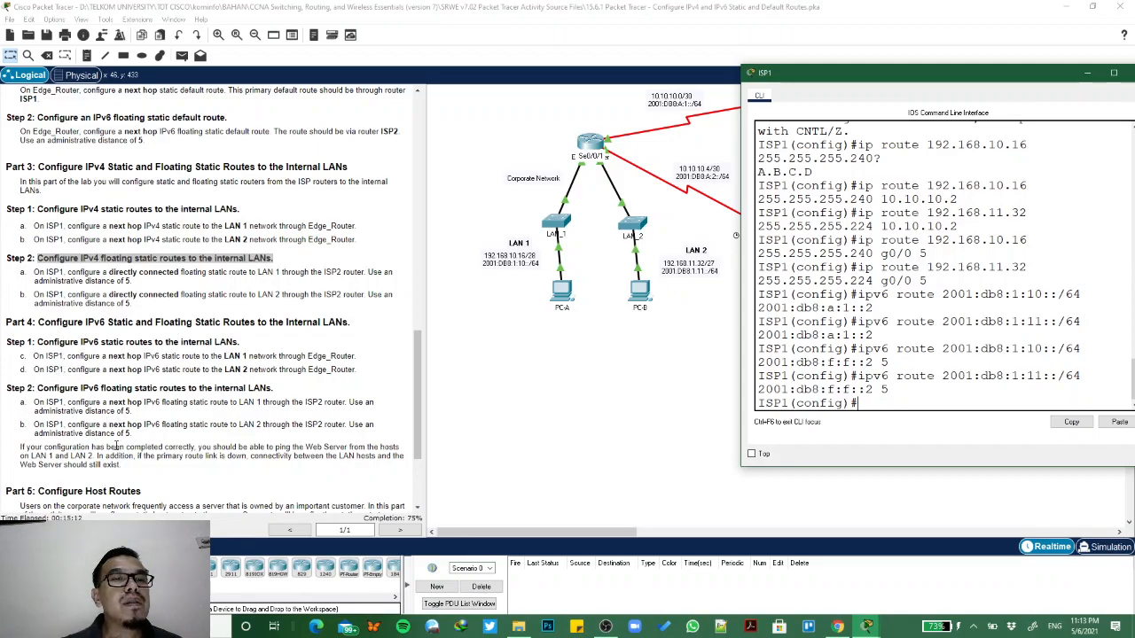
{"action": "scroll", "coordinate": [75, 429], "scroll_direction": "down", "scroll_amount": 4}
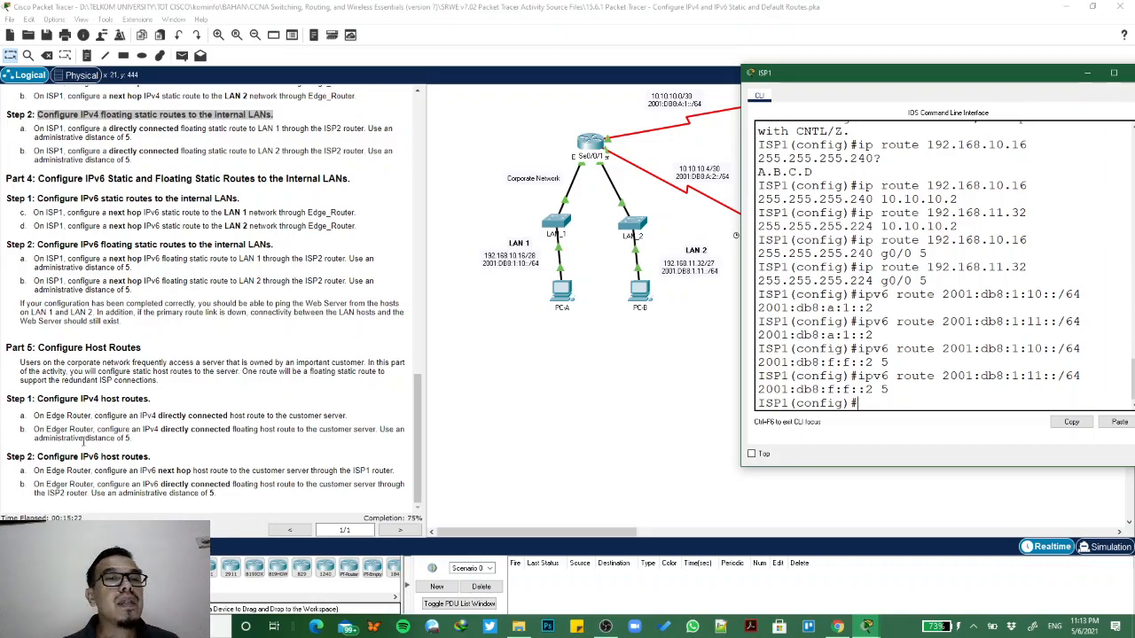
{"action": "left_click", "coordinate": [575, 382]}
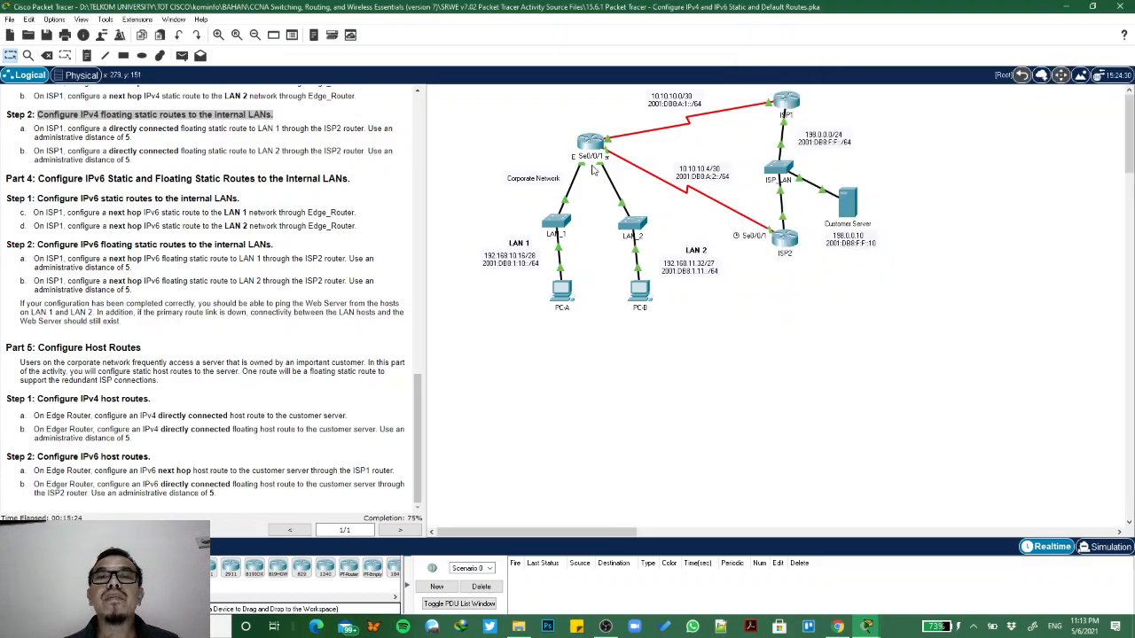
{"action": "left_click", "coordinate": [596, 144]}
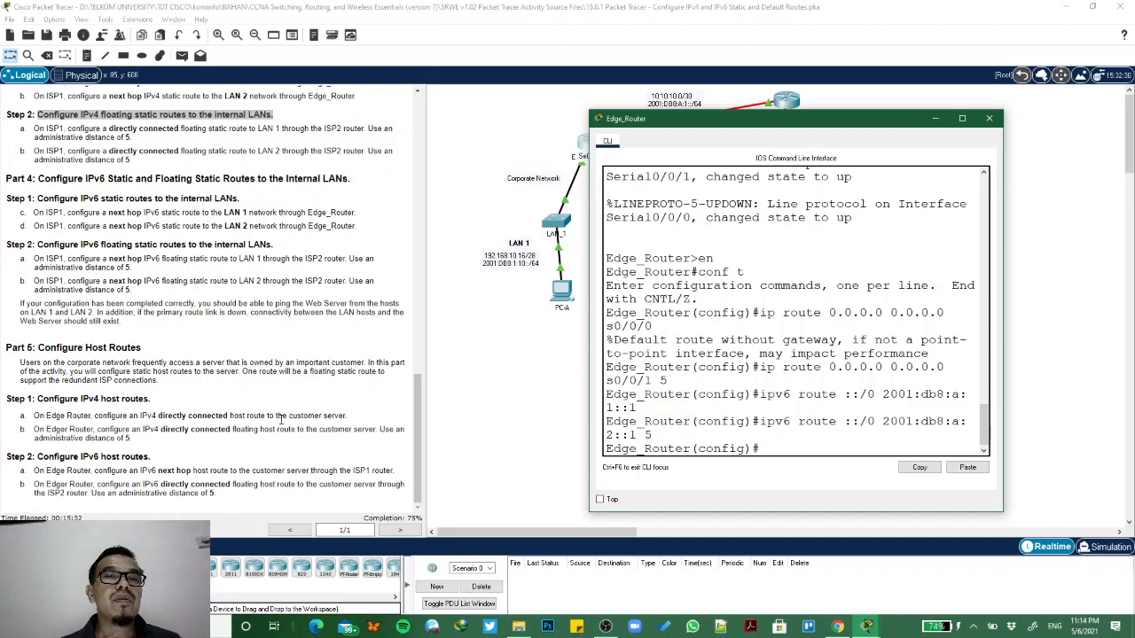
{"action": "left_click_drag", "start_coordinate": [743, 131], "coordinate": [729, 271]}
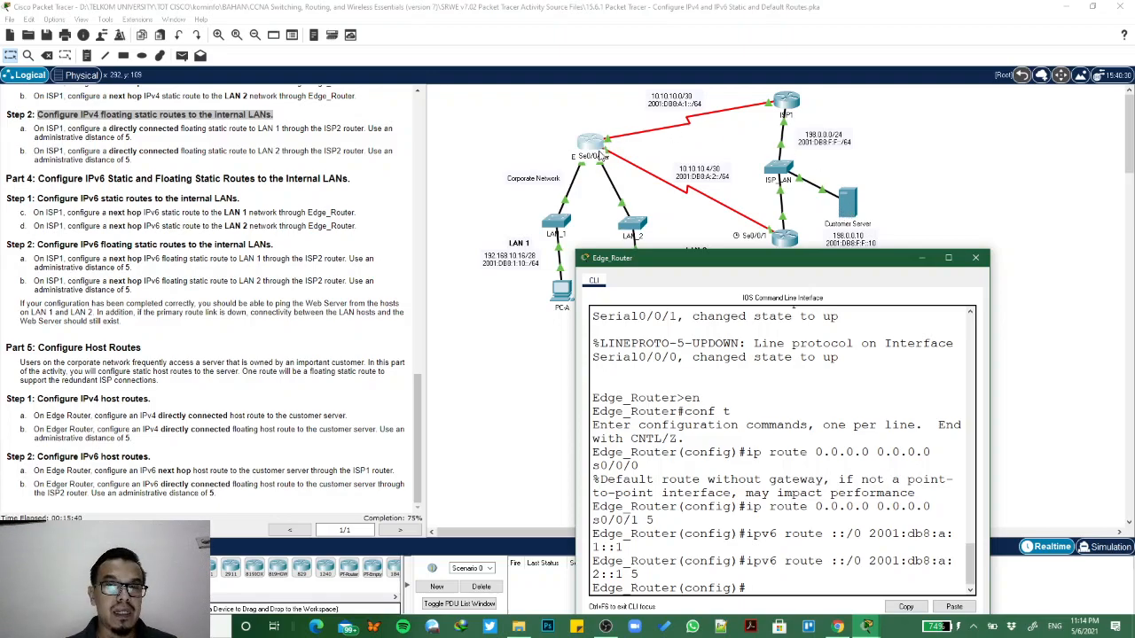
{"action": "left_click_drag", "start_coordinate": [723, 258], "coordinate": [780, 104]}
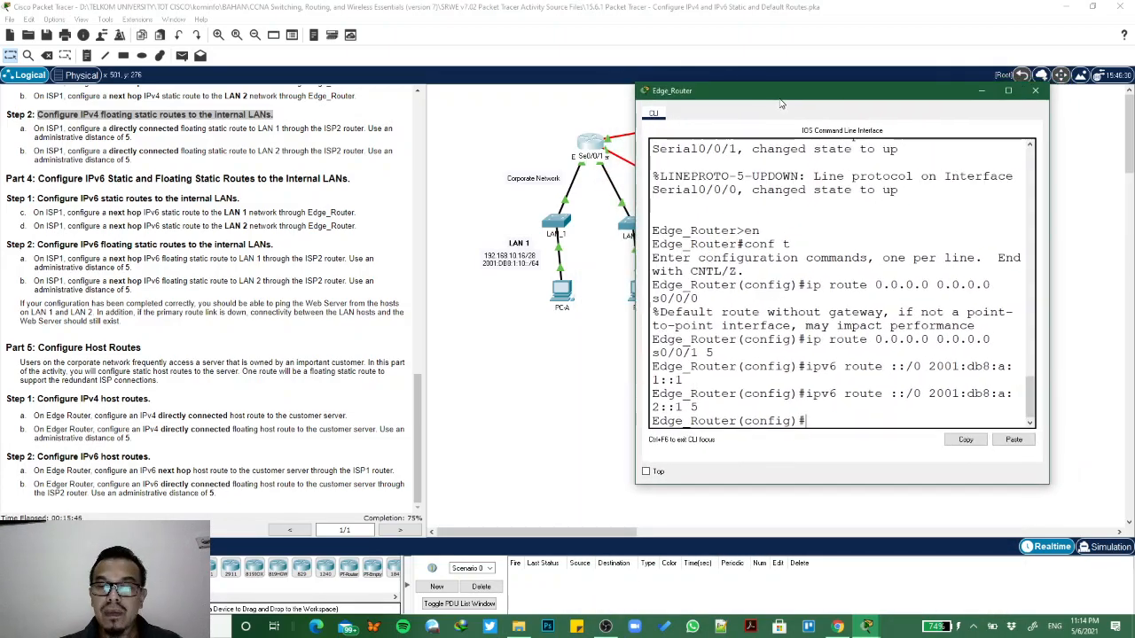
- Begin Edge_Router's IPv4 host route to the customer server with ip route 198.0.0.10 255.255.255.255
{"action": "type", "text": "ip route"}
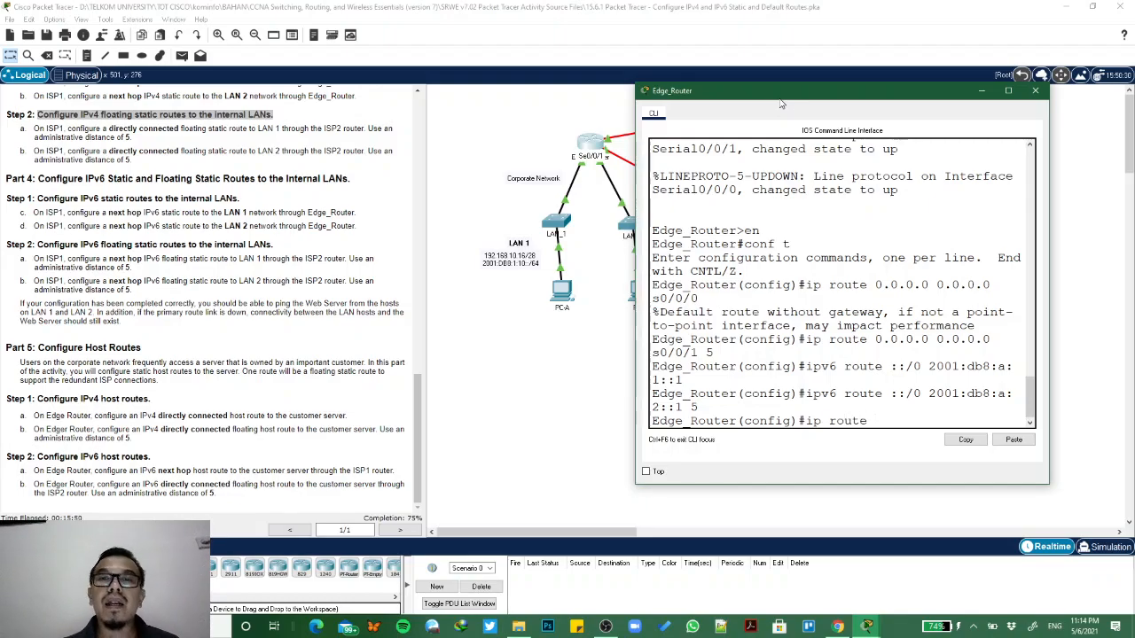
{"action": "left_click_drag", "start_coordinate": [725, 92], "coordinate": [337, 46]}
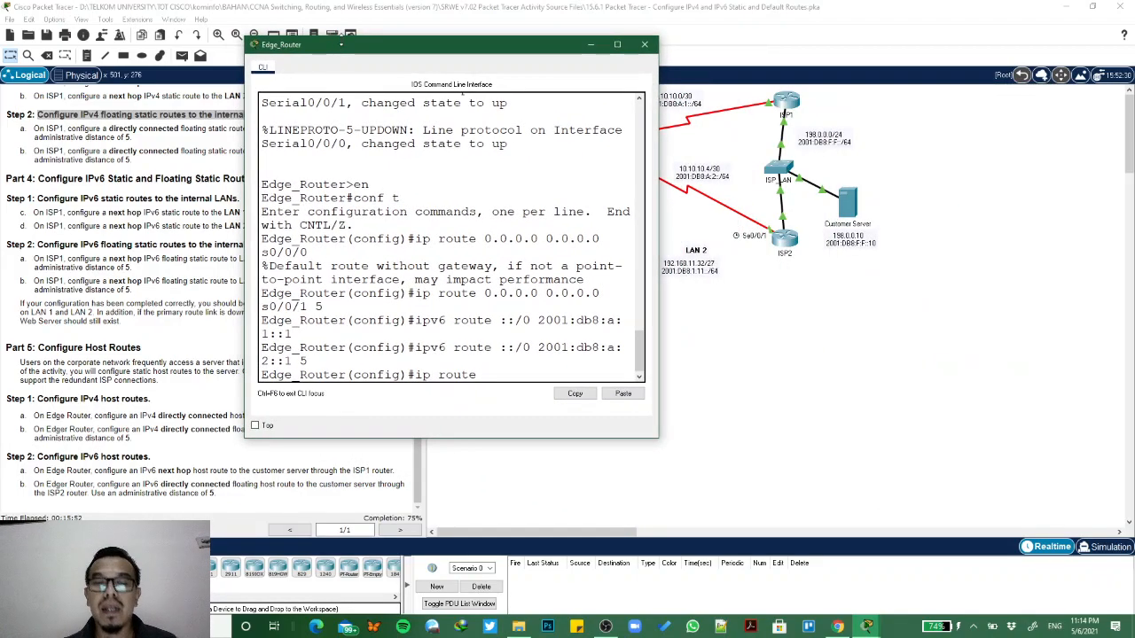
{"action": "scroll", "coordinate": [51, 280], "scroll_direction": "up", "scroll_amount": 15}
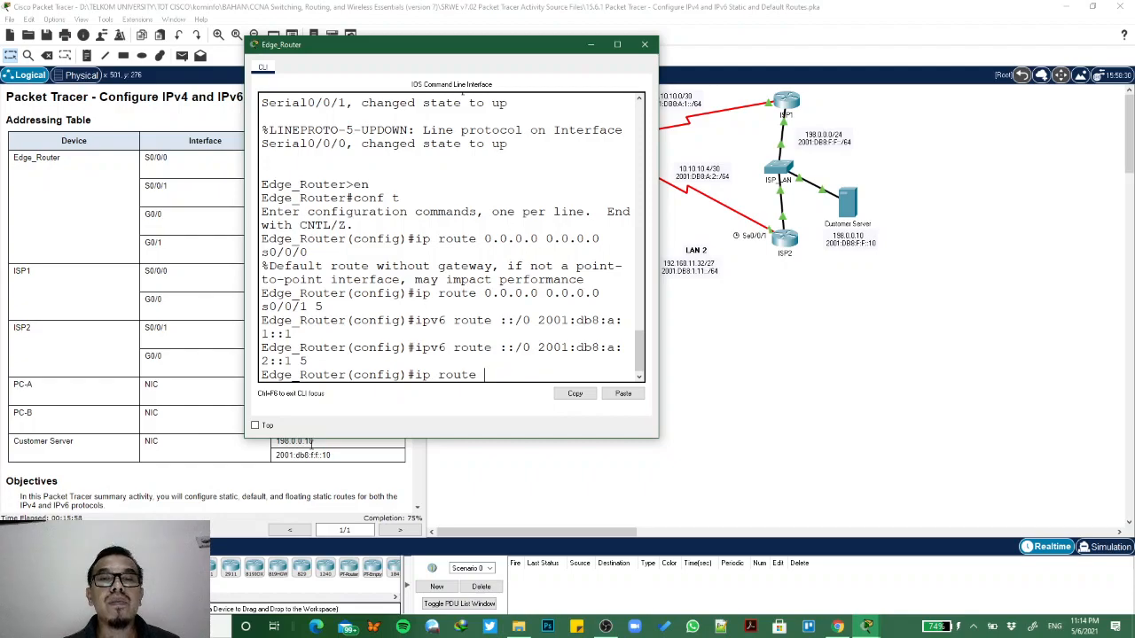
{"action": "type", "text": "198"}
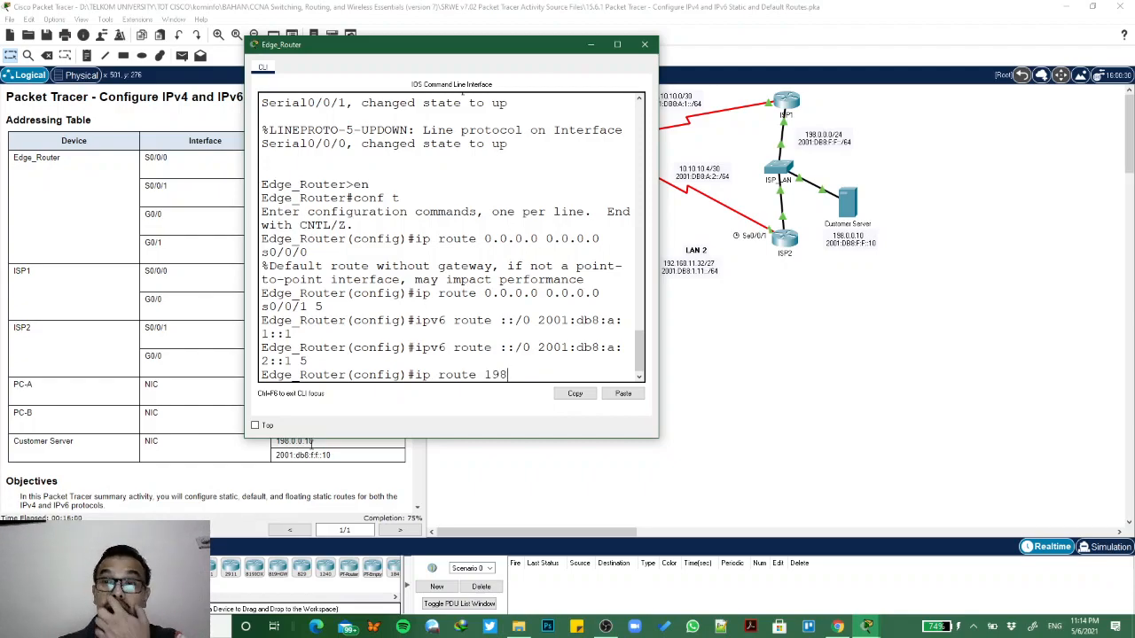
{"action": "type", "text": ".0.0.10"}
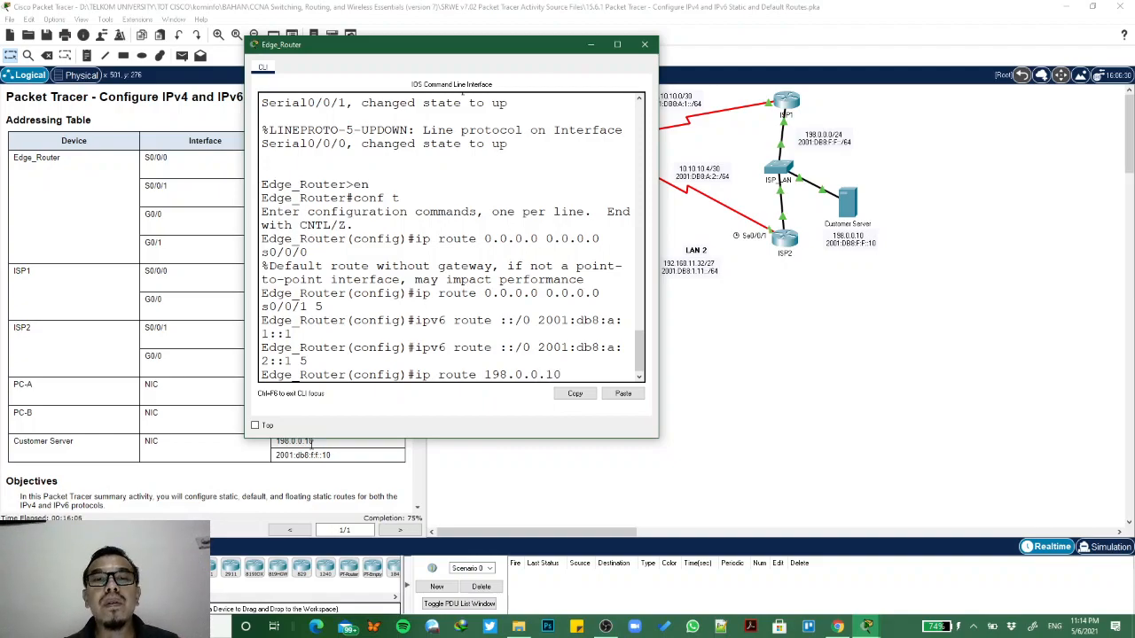
{"action": "type", "text": "?"}
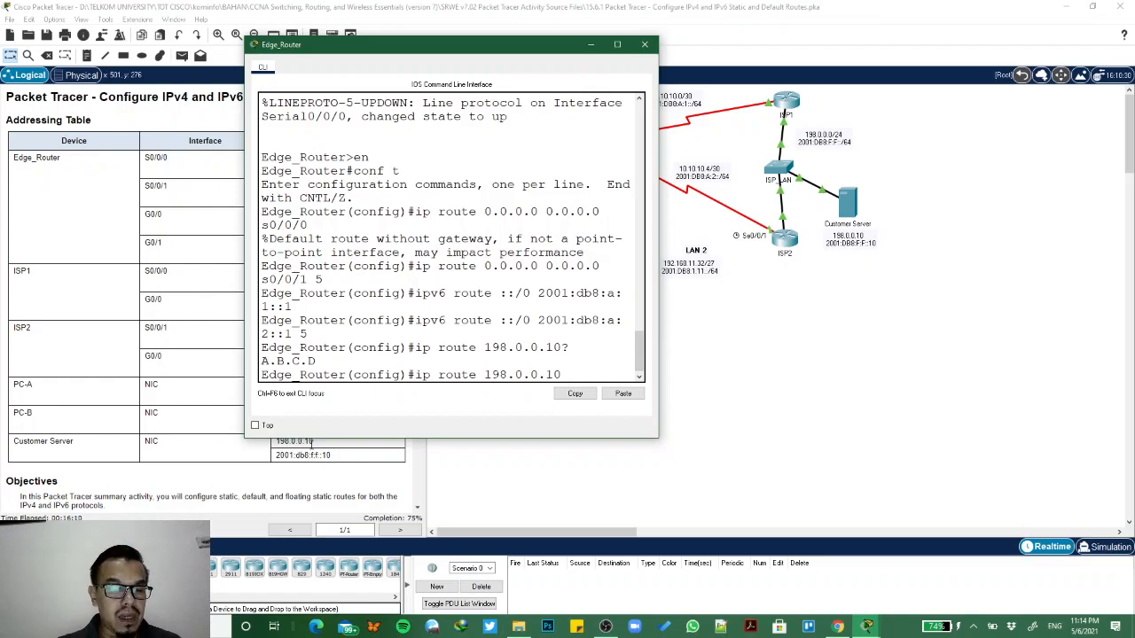
{"action": "type", "text": " 2"}
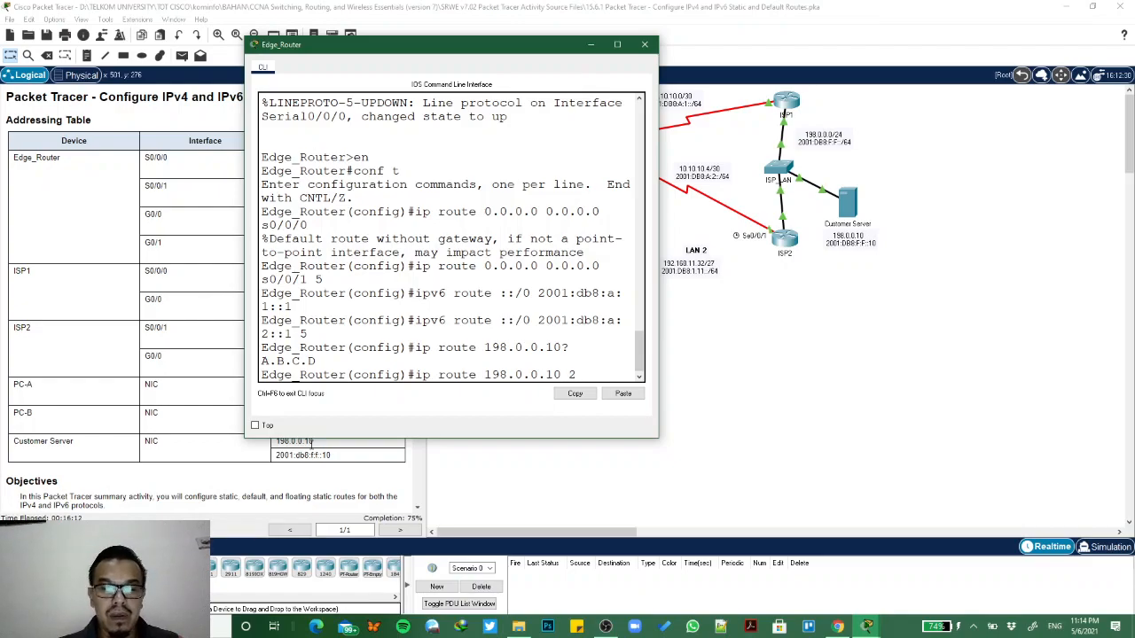
{"action": "type", "text": "55.2"}
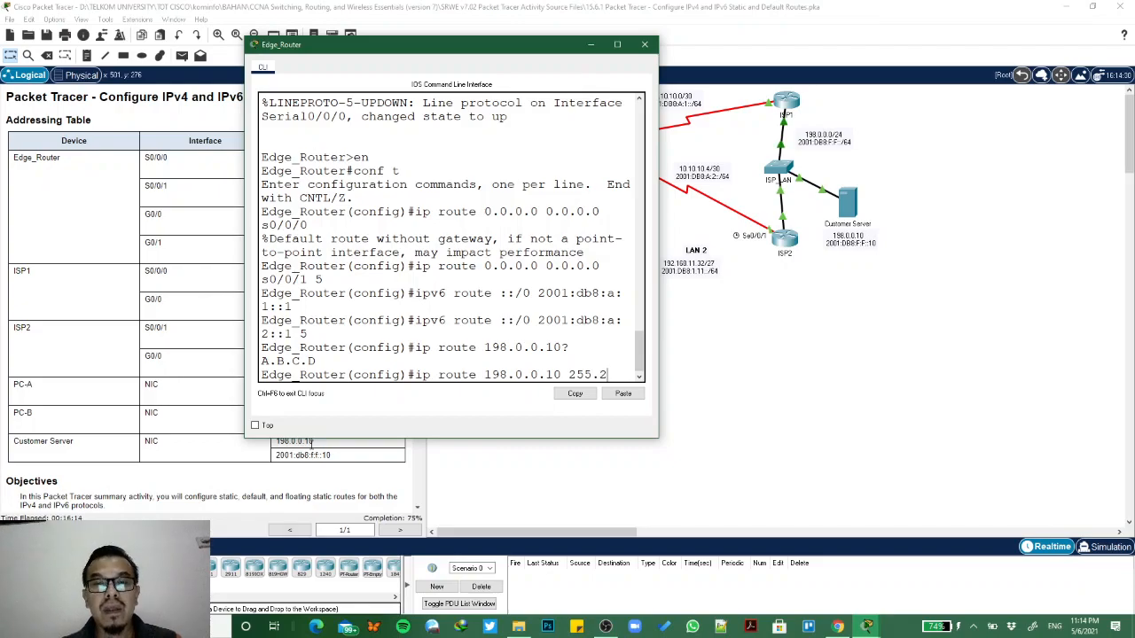
{"action": "type", "text": "55.255.255"}
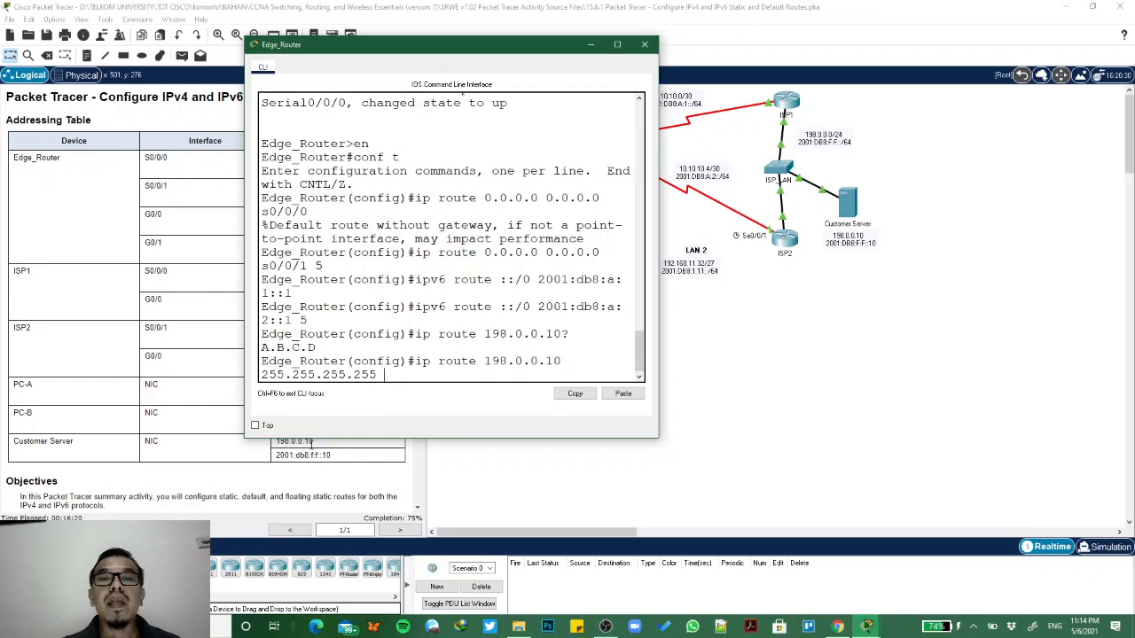
- Check Edge_Router's link to ISP1 in the topology, then finish the IPv4 host route with exit interface s0/0/0 and submit it
{"action": "left_click_drag", "start_coordinate": [454, 51], "coordinate": [567, 261]}
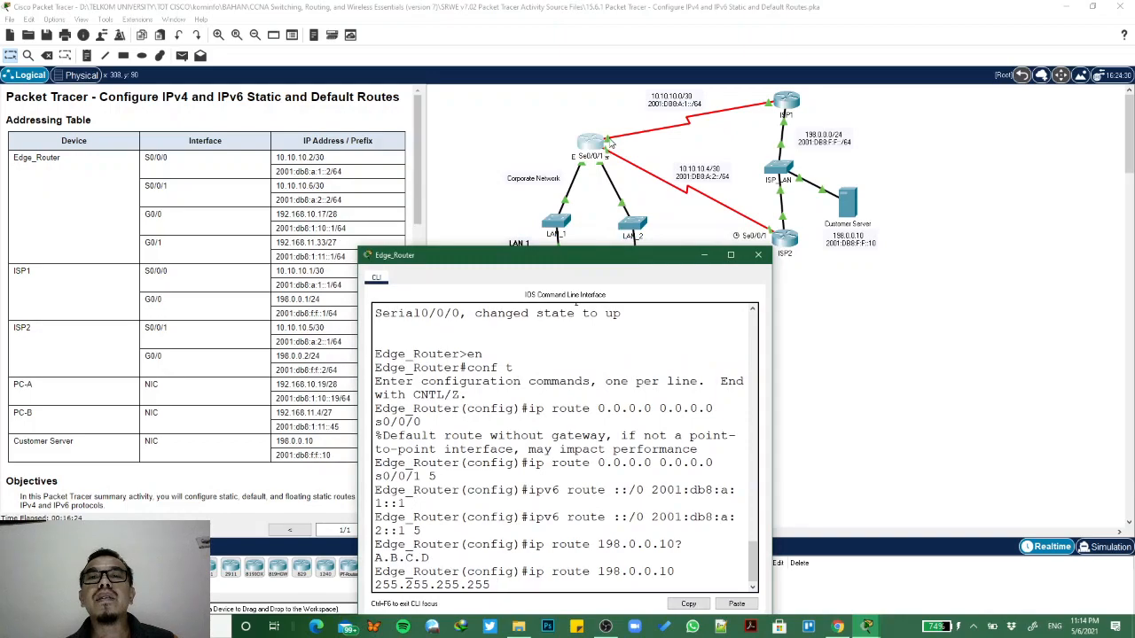
{"action": "left_click", "coordinate": [610, 142]}
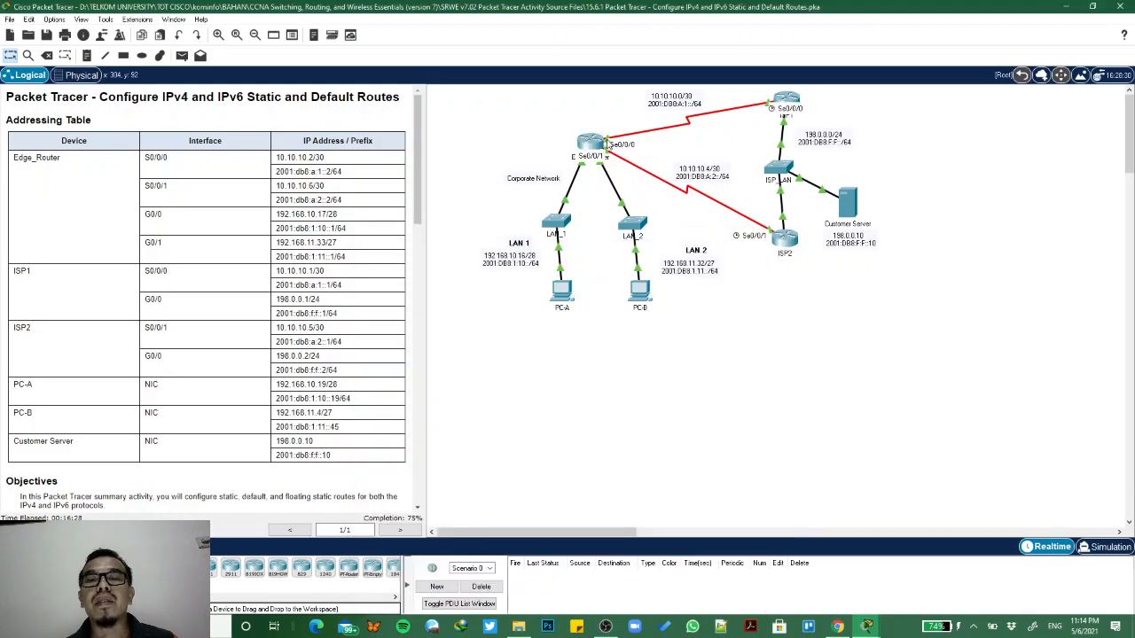
{"action": "mouse_move", "coordinate": [867, 627]}
{"action": "left_click", "coordinate": [967, 569]}
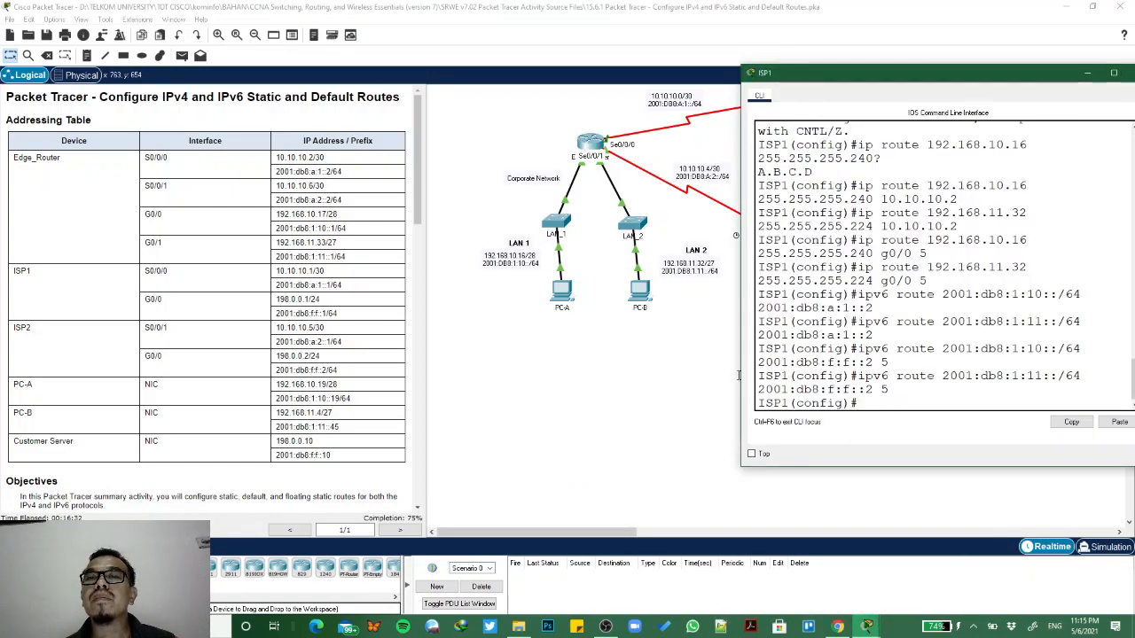
{"action": "left_click", "coordinate": [596, 147]}
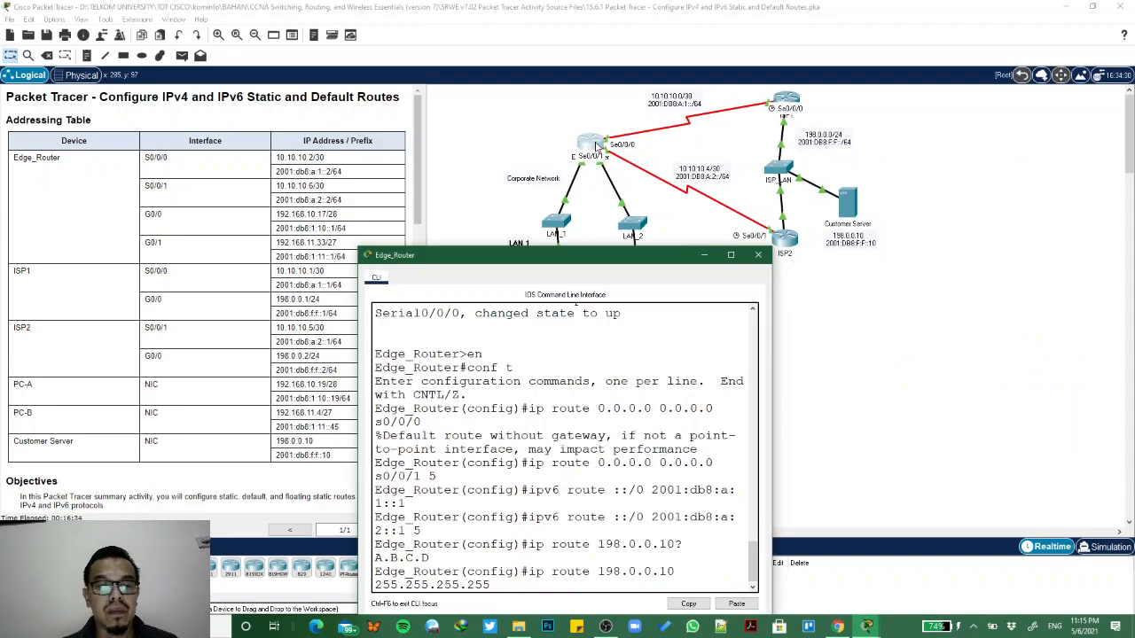
{"action": "type", "text": "s0/0/"}
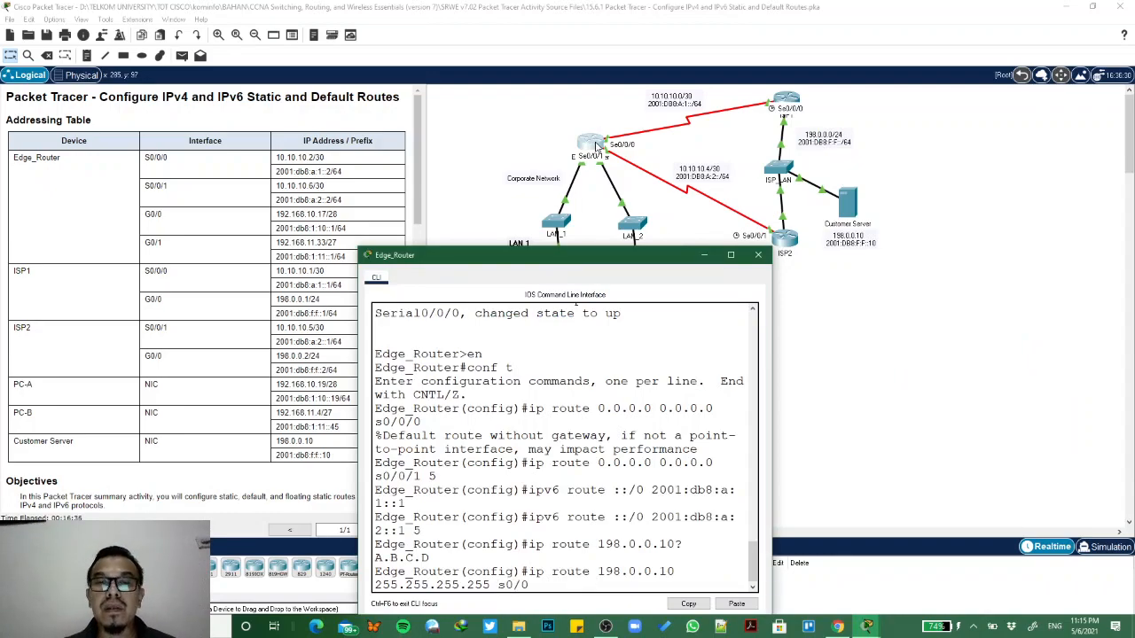
{"action": "type", "text": "0"}
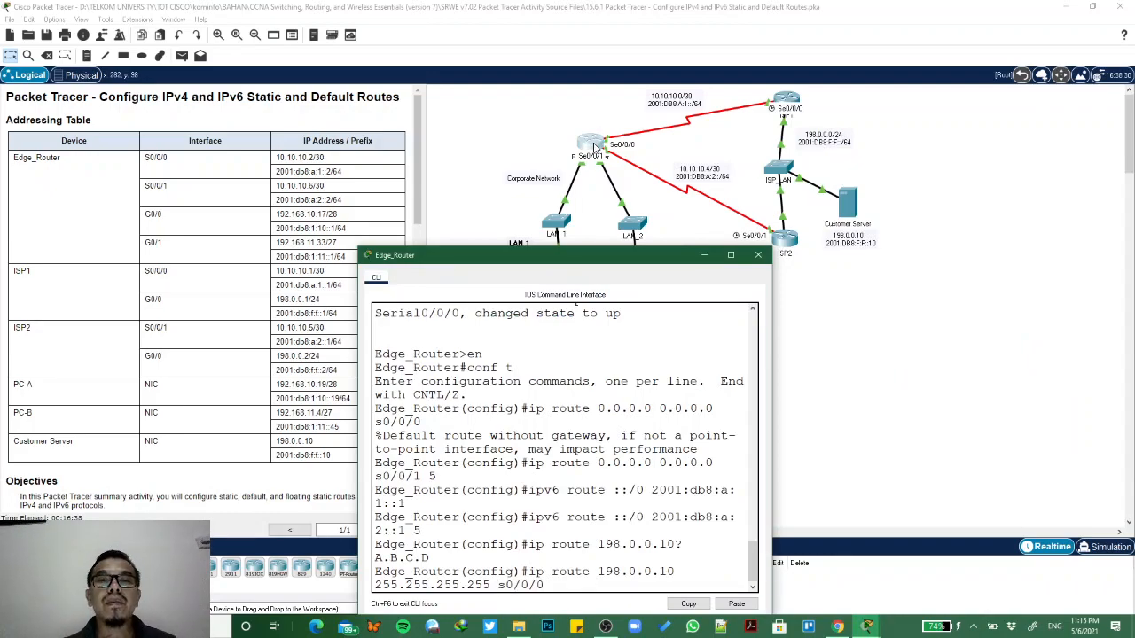
{"action": "left_click_drag", "start_coordinate": [598, 252], "coordinate": [908, 73]}
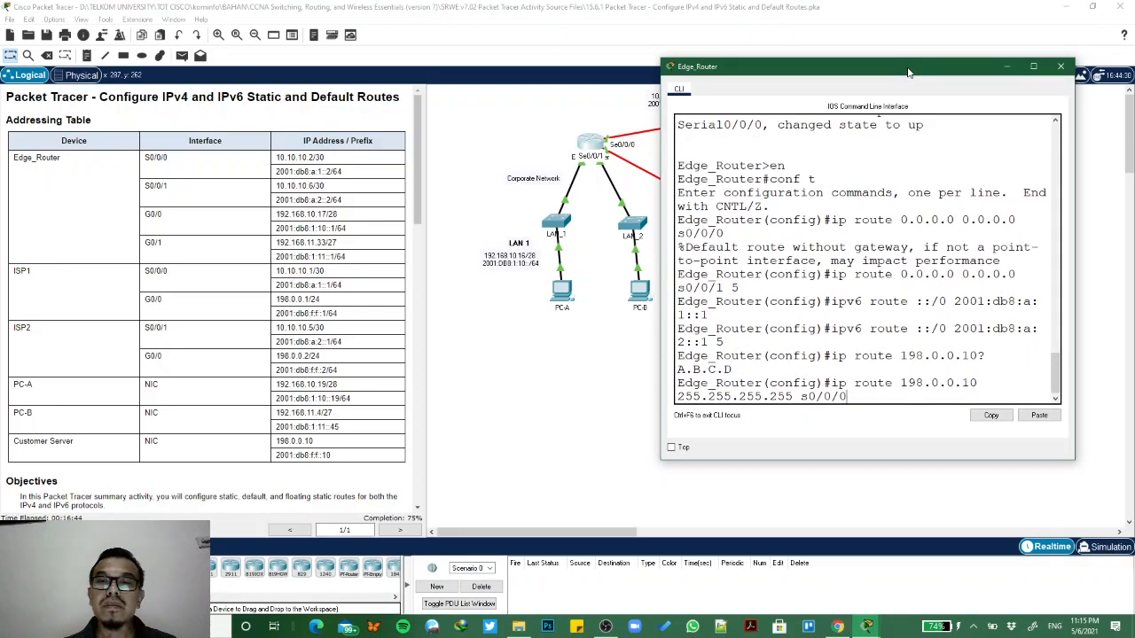
{"action": "key", "text": "Return"}
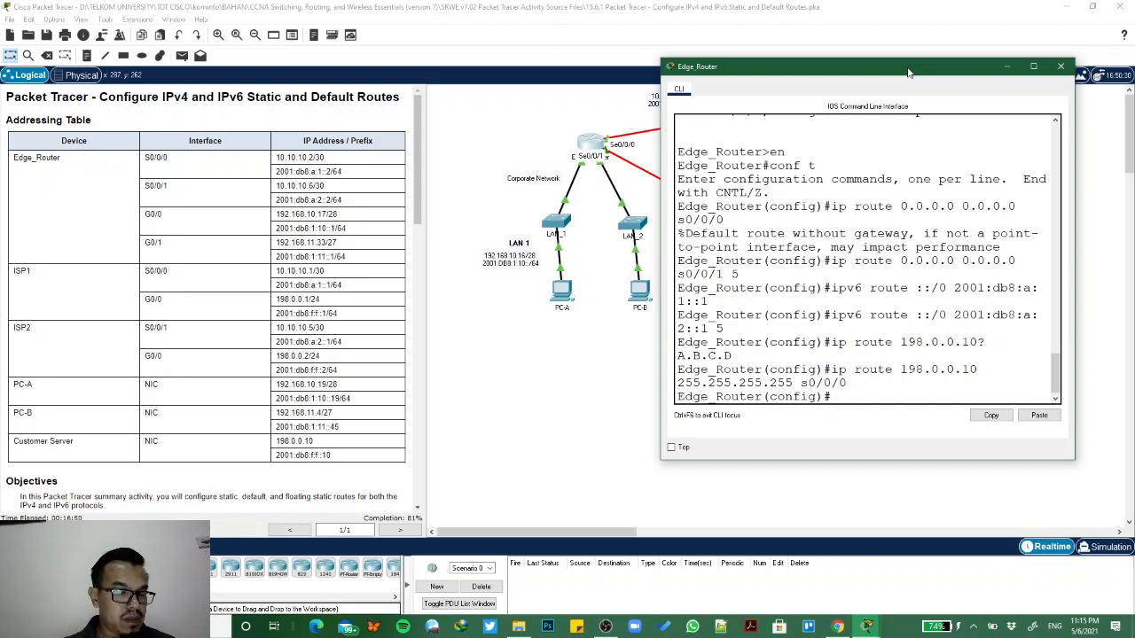
- Configure Edge_Router's IPv4 floating host route by adapting the previous command to ip route 198.0.0.10 255.255.255.255 s0/0/1 5
{"action": "scroll", "coordinate": [266, 397], "scroll_direction": "down", "scroll_amount": 10}
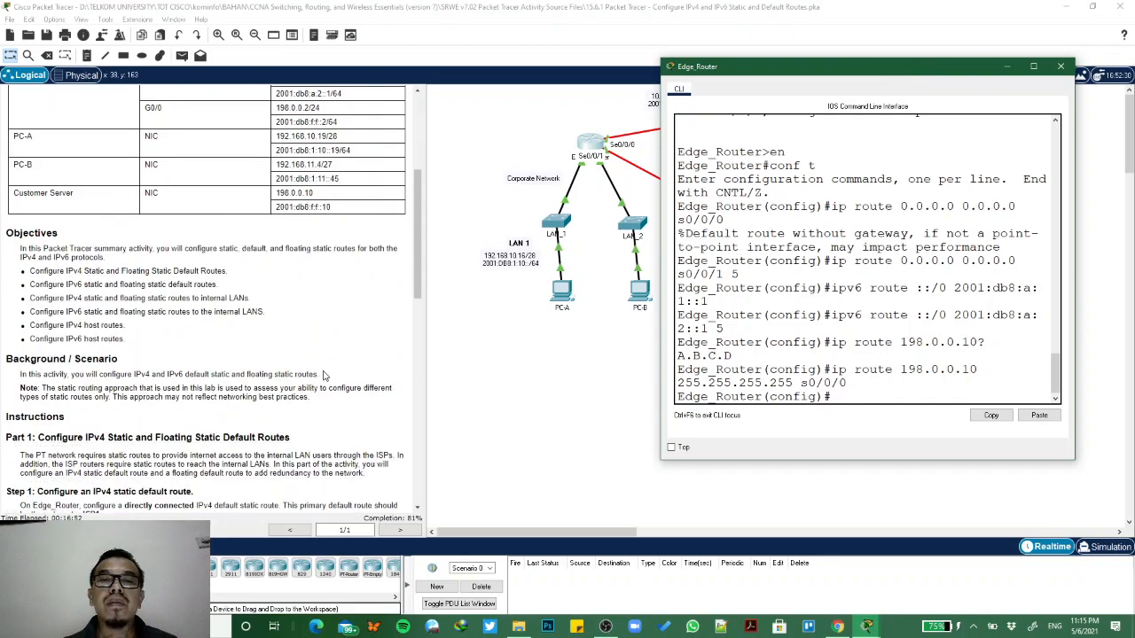
{"action": "scroll", "coordinate": [266, 397], "scroll_direction": "down", "scroll_amount": 10}
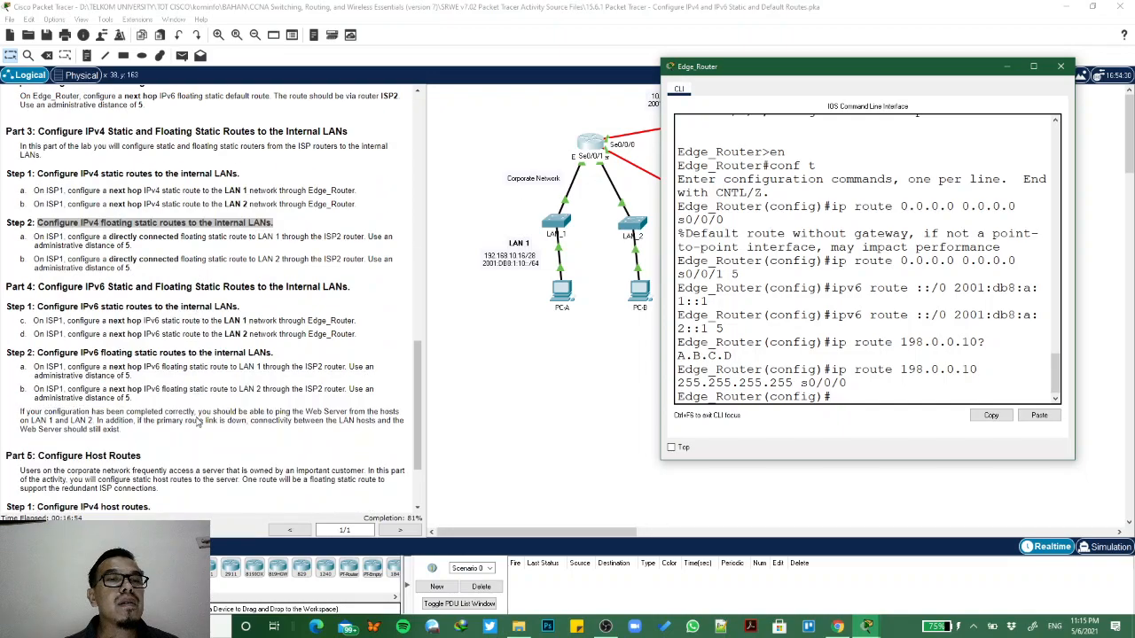
{"action": "scroll", "coordinate": [197, 423], "scroll_direction": "down", "scroll_amount": 1}
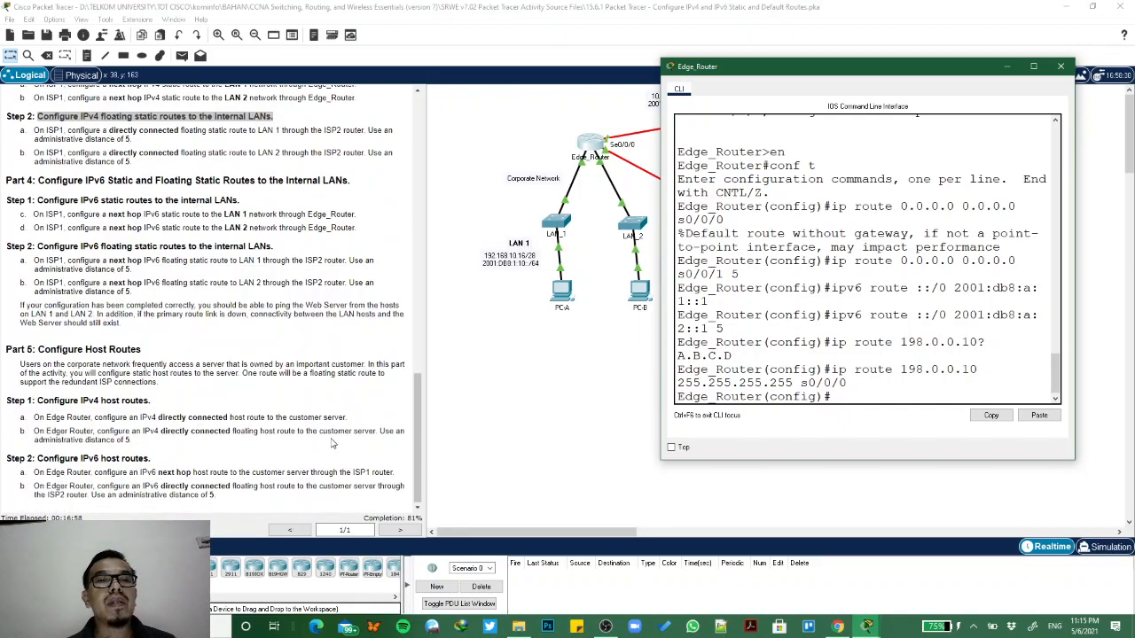
{"action": "key", "text": "Up"}
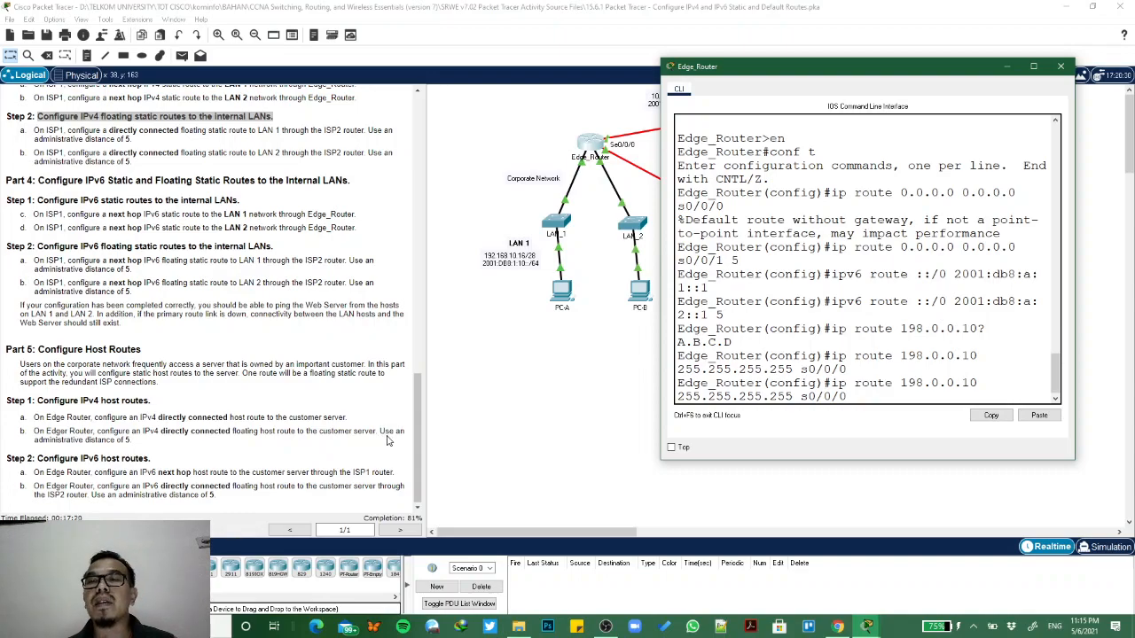
{"action": "key", "text": "BackSpace"}
{"action": "type", "text": "1"}
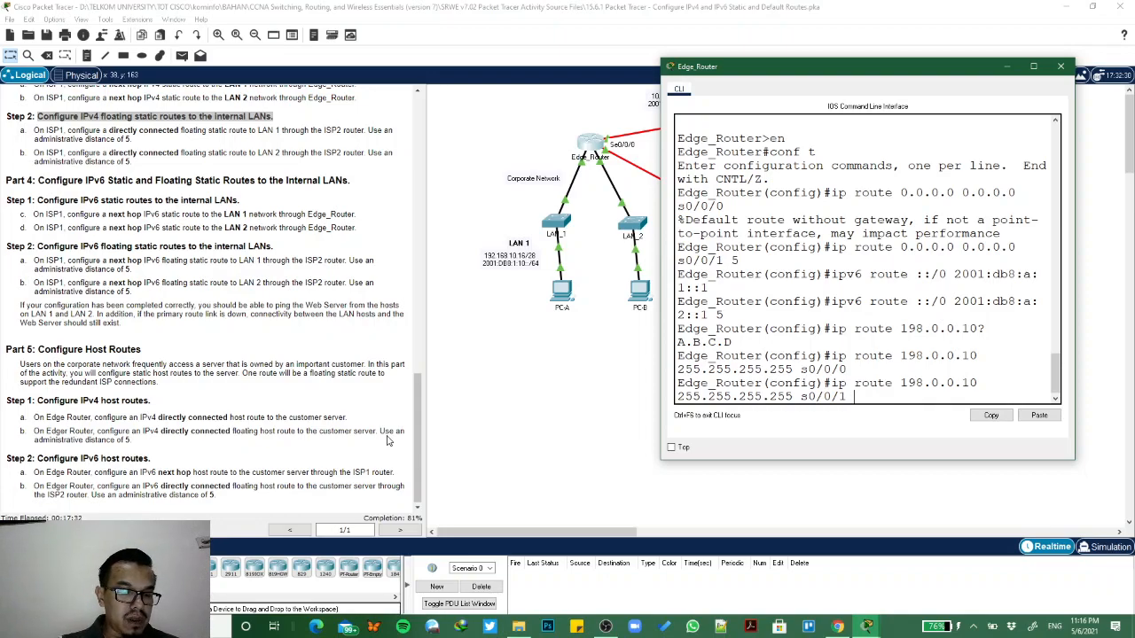
{"action": "type", "text": "5"}
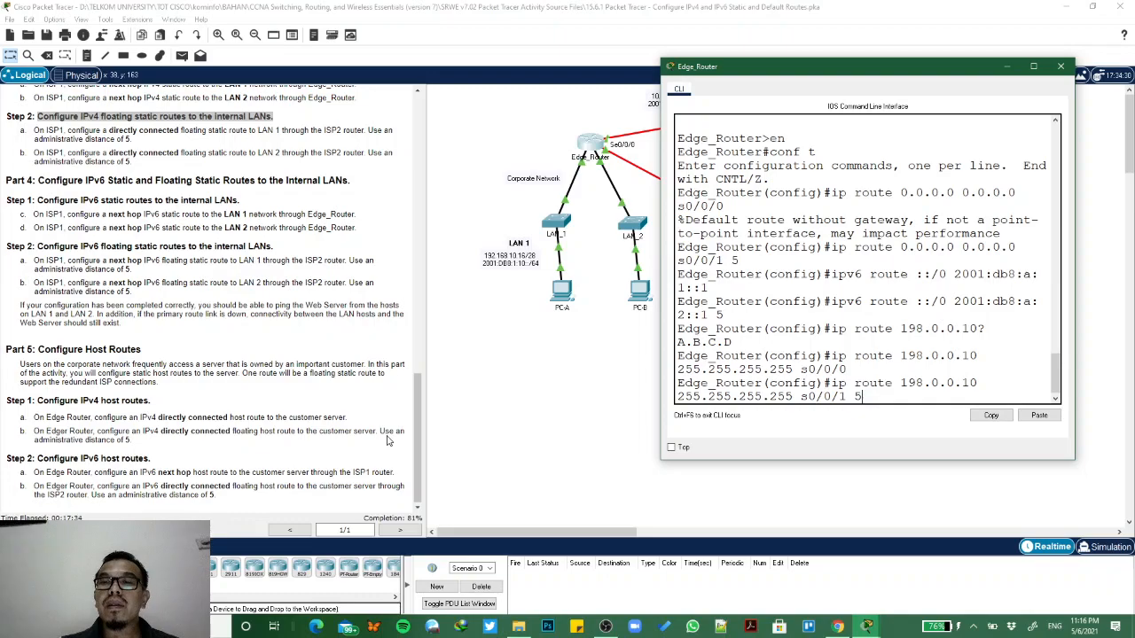
{"action": "key", "text": "Return"}
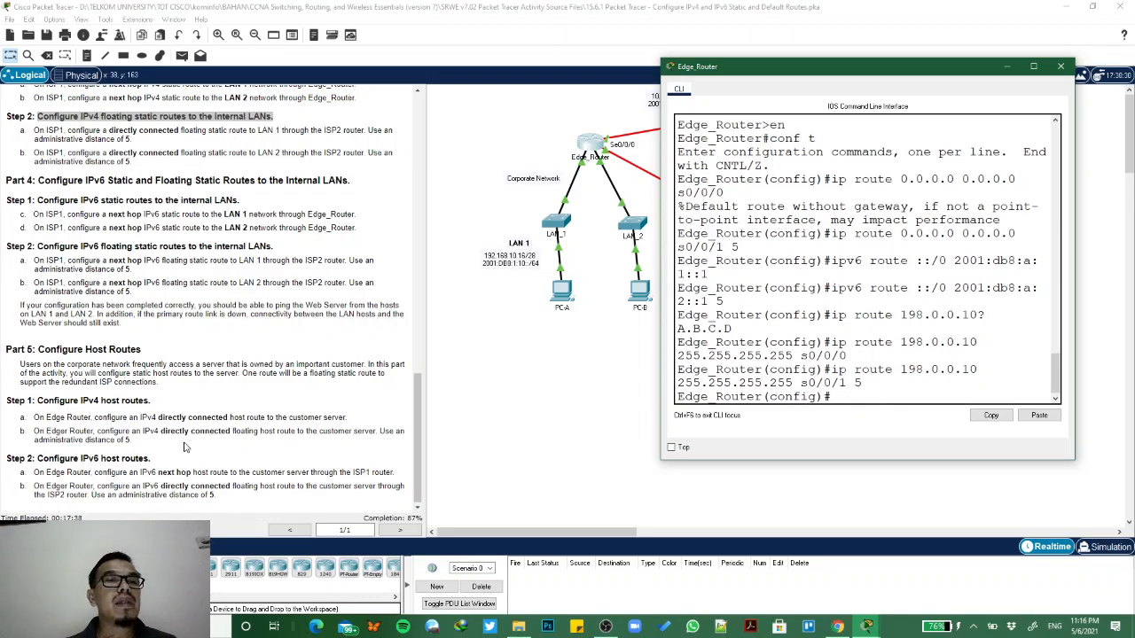
- Begin Edge_Router's IPv6 host route command for the customer server, entering ipv6 2001:db8:f:f::10/128
{"action": "scroll", "coordinate": [177, 448], "scroll_direction": "down", "scroll_amount": 1}
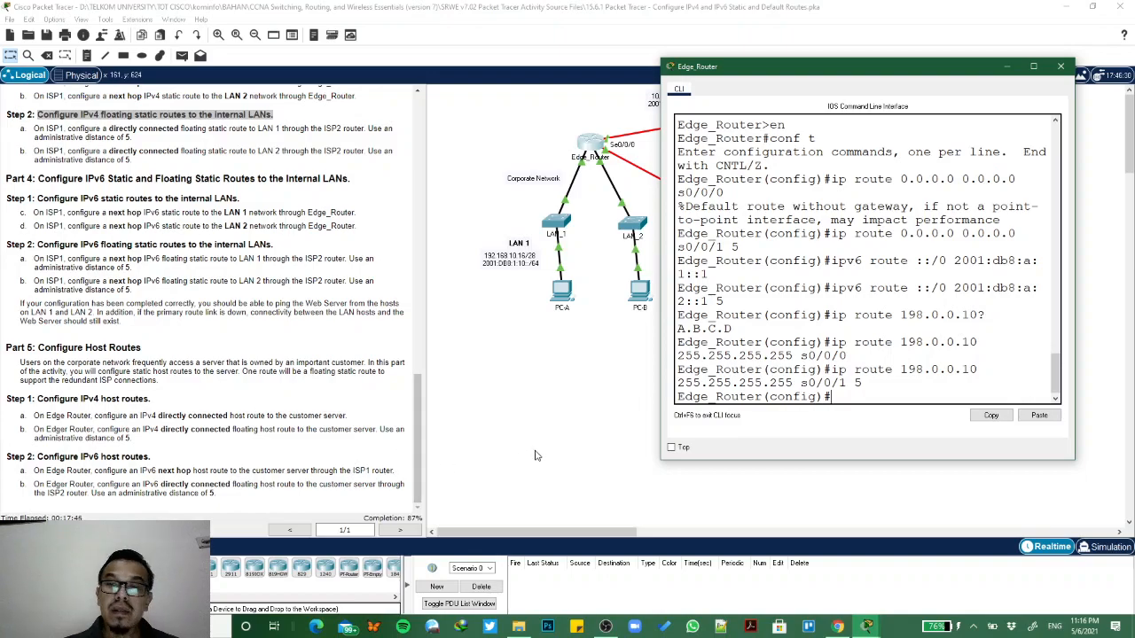
{"action": "type", "text": "ipv6"}
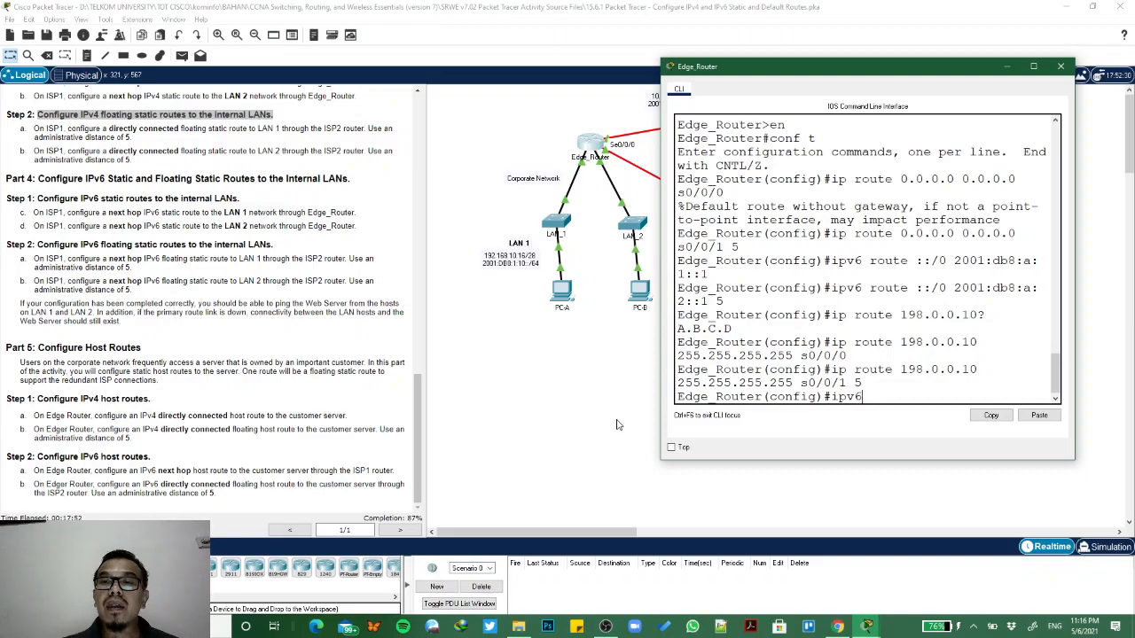
{"action": "left_click_drag", "start_coordinate": [767, 73], "coordinate": [356, 122]}
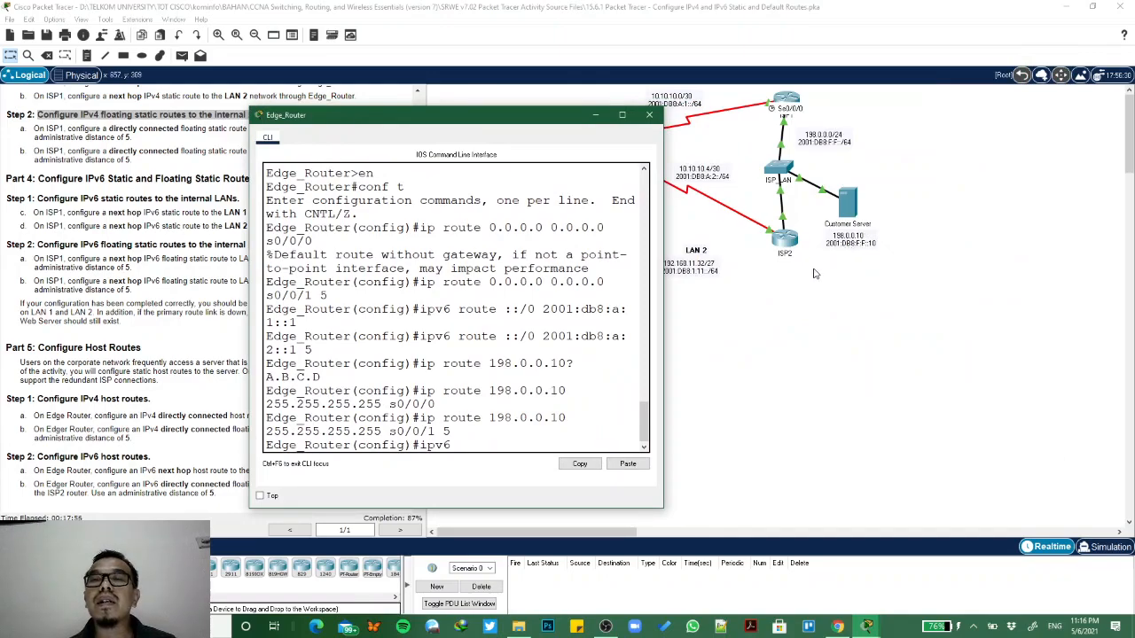
{"action": "type", "text": "001"}
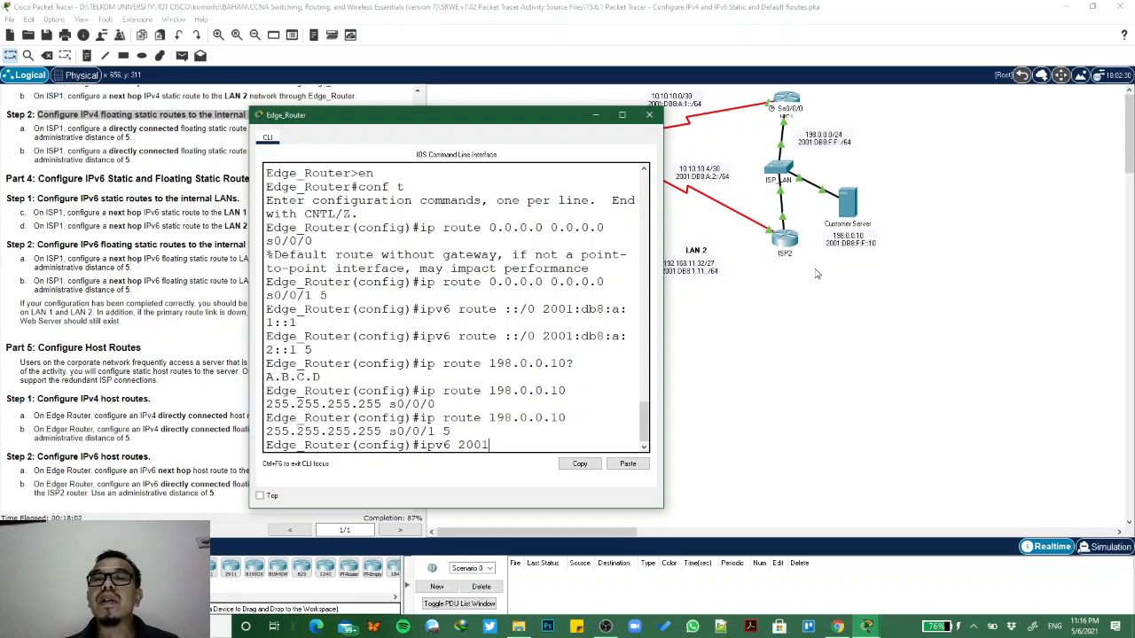
{"action": "type", "text": ":db8"}
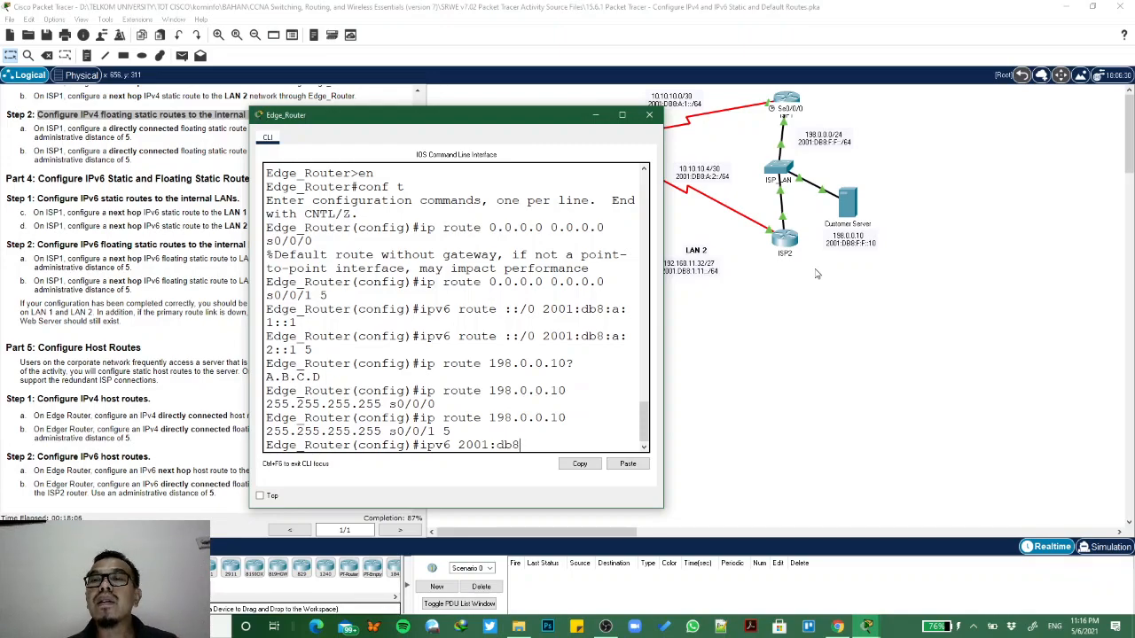
{"action": "type", "text": ":f:"}
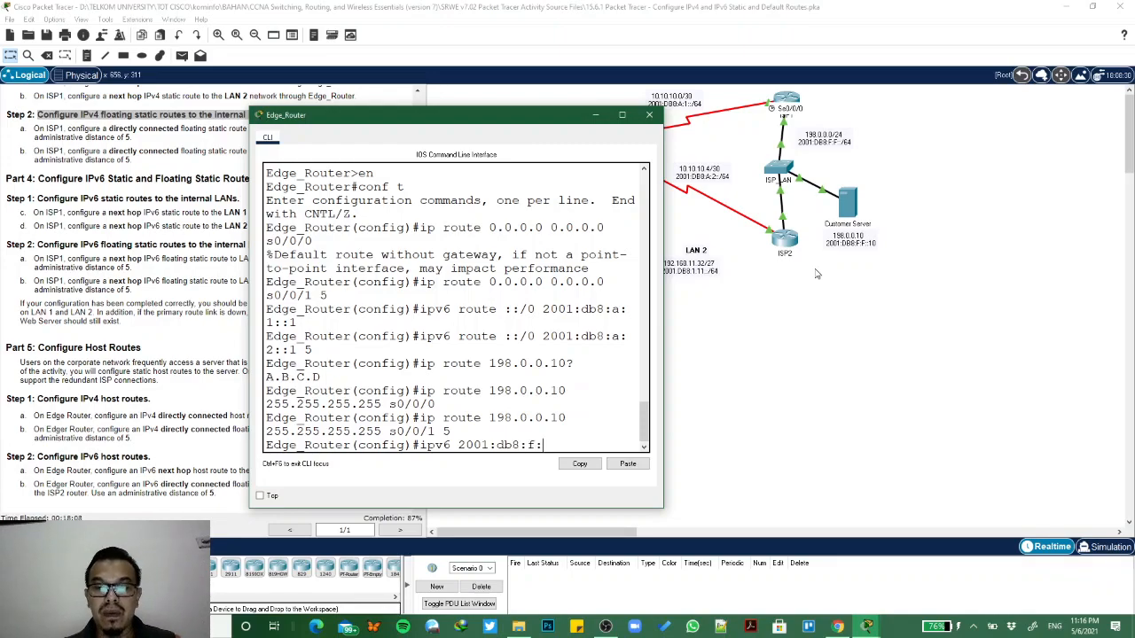
{"action": "type", "text": "f::10/12"}
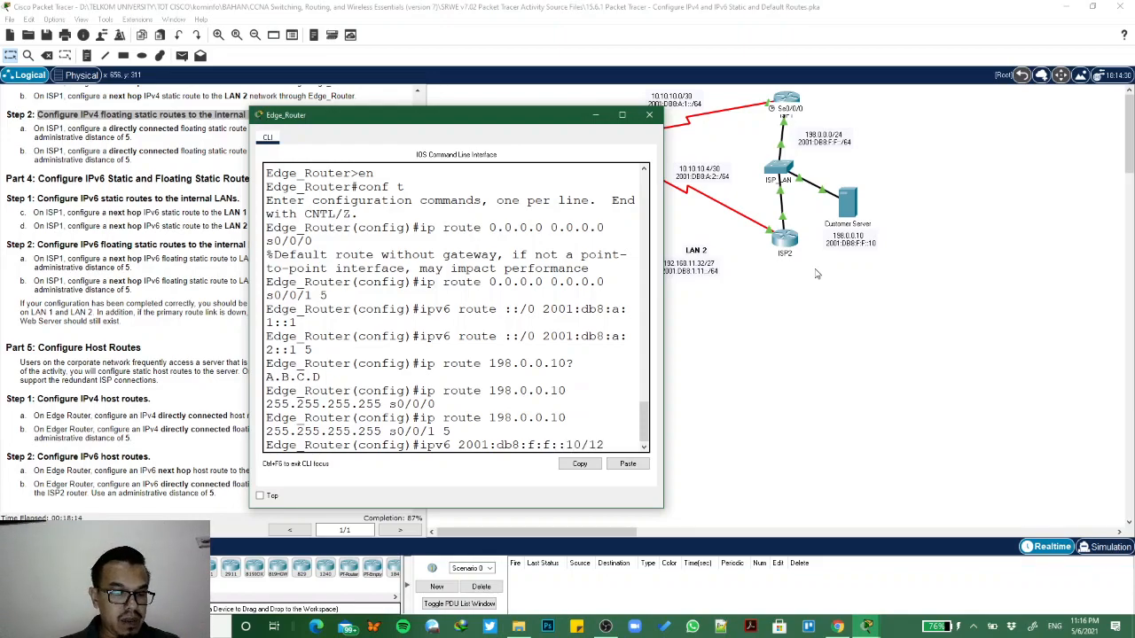
{"action": "type", "text": "8"}
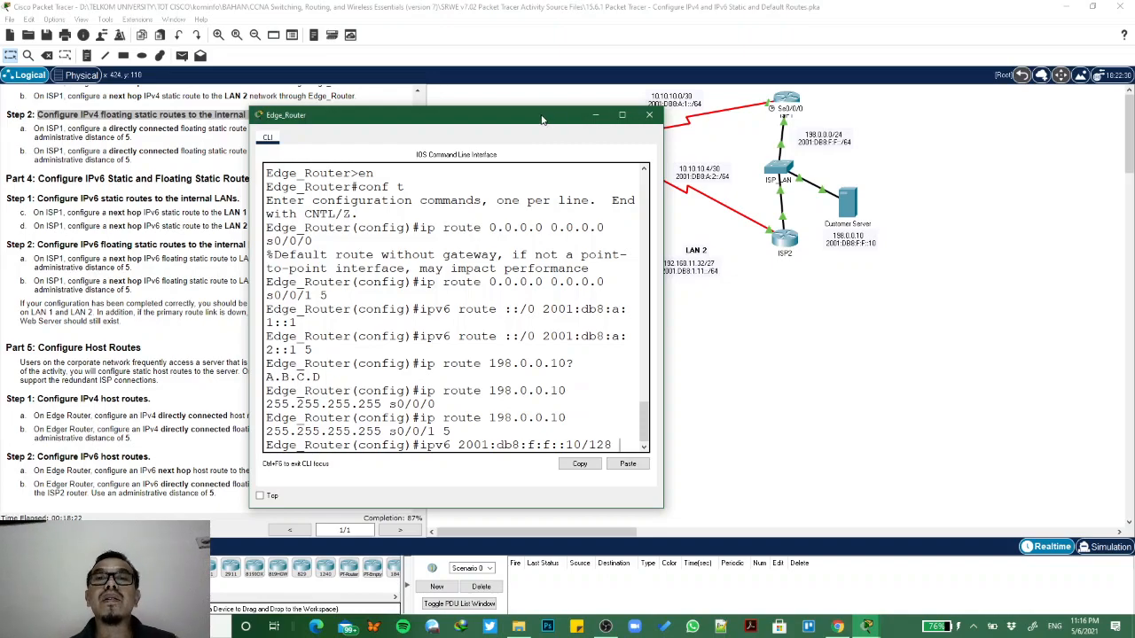
- Check the addressing table and topology for ISP1's address, then complete the IPv6 host route command with next hop 2001:db8:a:1::1 and submit it
{"action": "left_click_drag", "start_coordinate": [545, 116], "coordinate": [849, 192]}
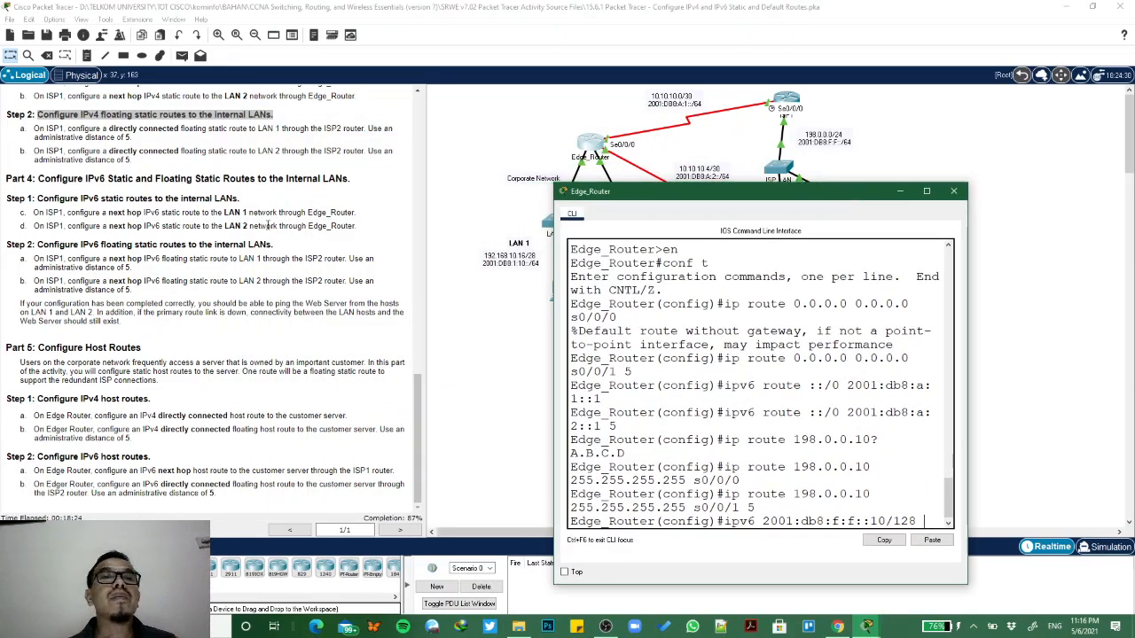
{"action": "scroll", "coordinate": [270, 229], "scroll_direction": "up", "scroll_amount": 10}
{"action": "scroll", "coordinate": [270, 229], "scroll_direction": "up", "scroll_amount": 8}
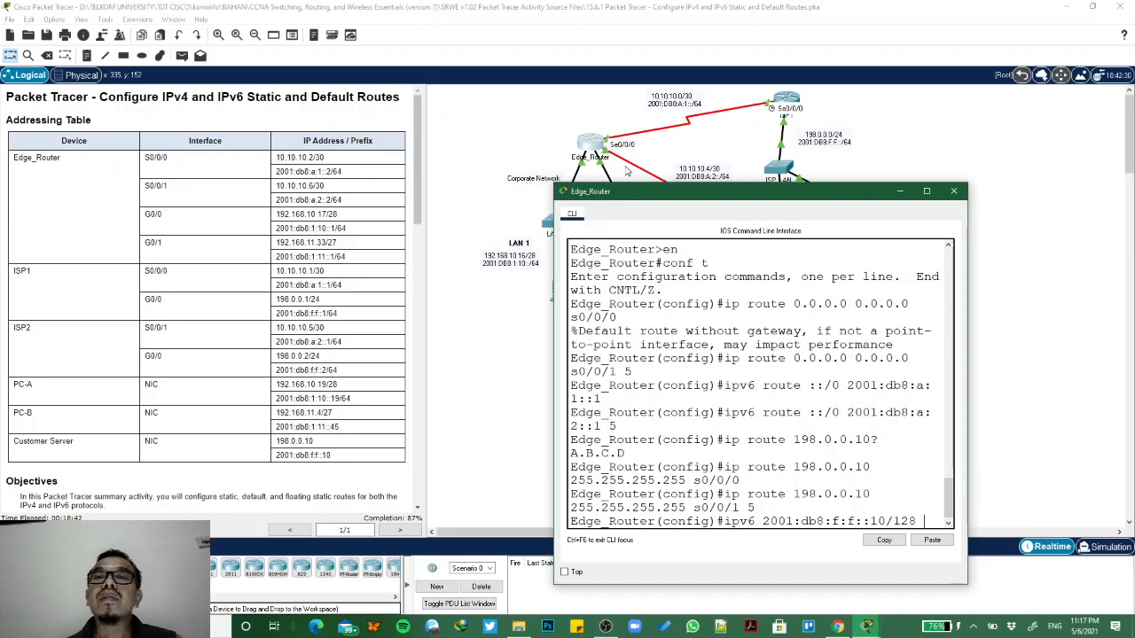
{"action": "left_click", "coordinate": [858, 114]}
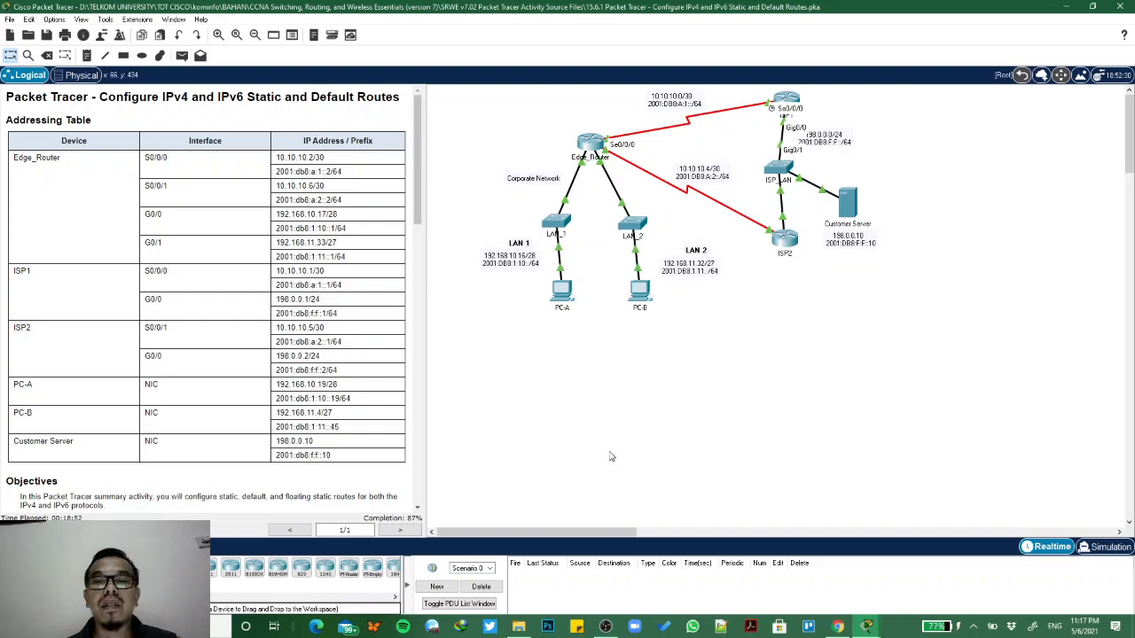
{"action": "left_click", "coordinate": [867, 627]}
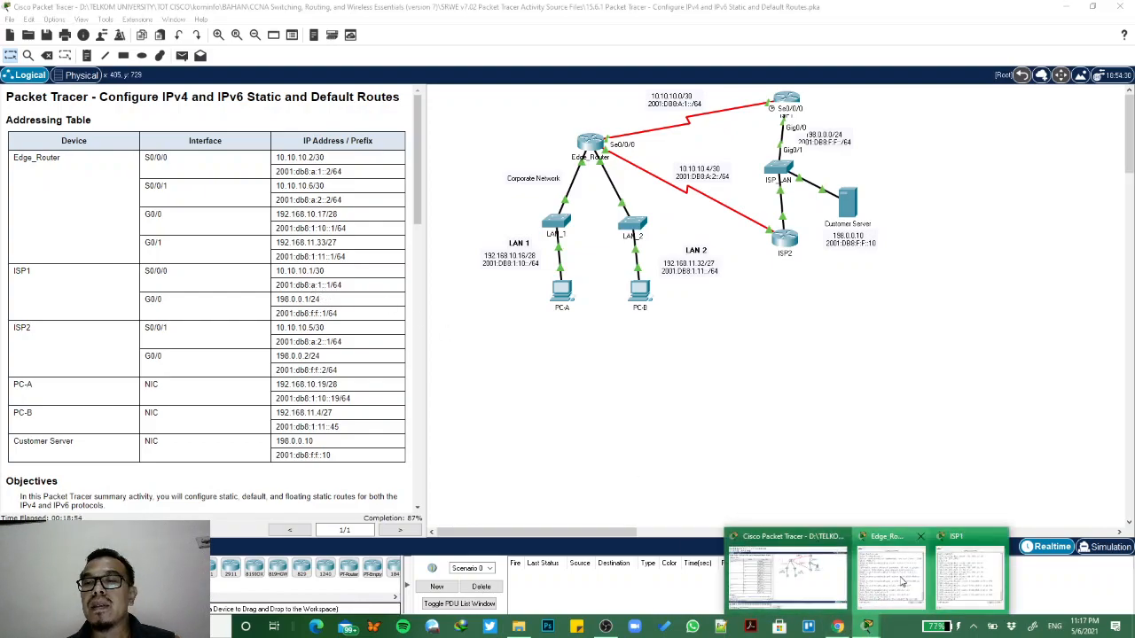
{"action": "left_click", "coordinate": [896, 582]}
{"action": "type", "text": "2001:db8:f:f::10/128 2001"}
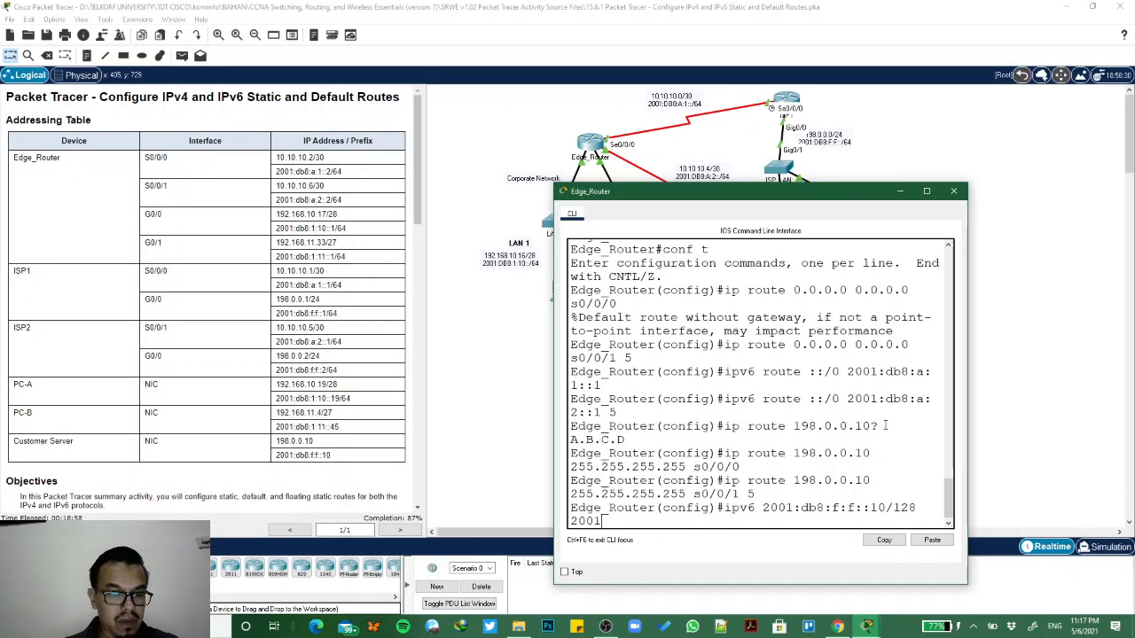
{"action": "type", "text": ":db8"}
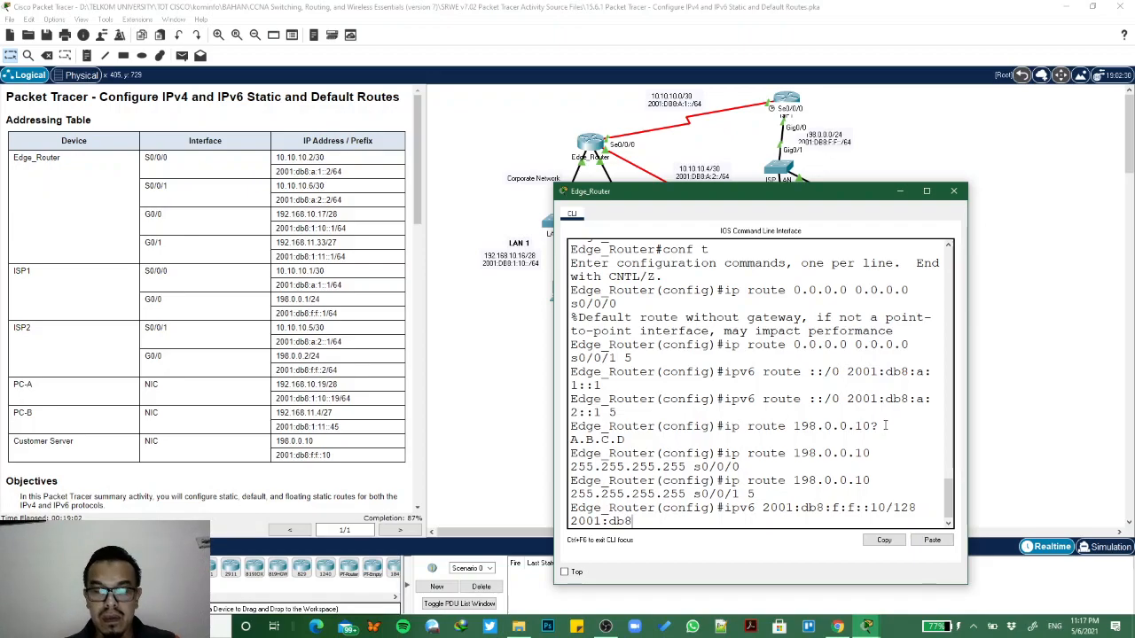
{"action": "type", "text": ":a:1::1"}
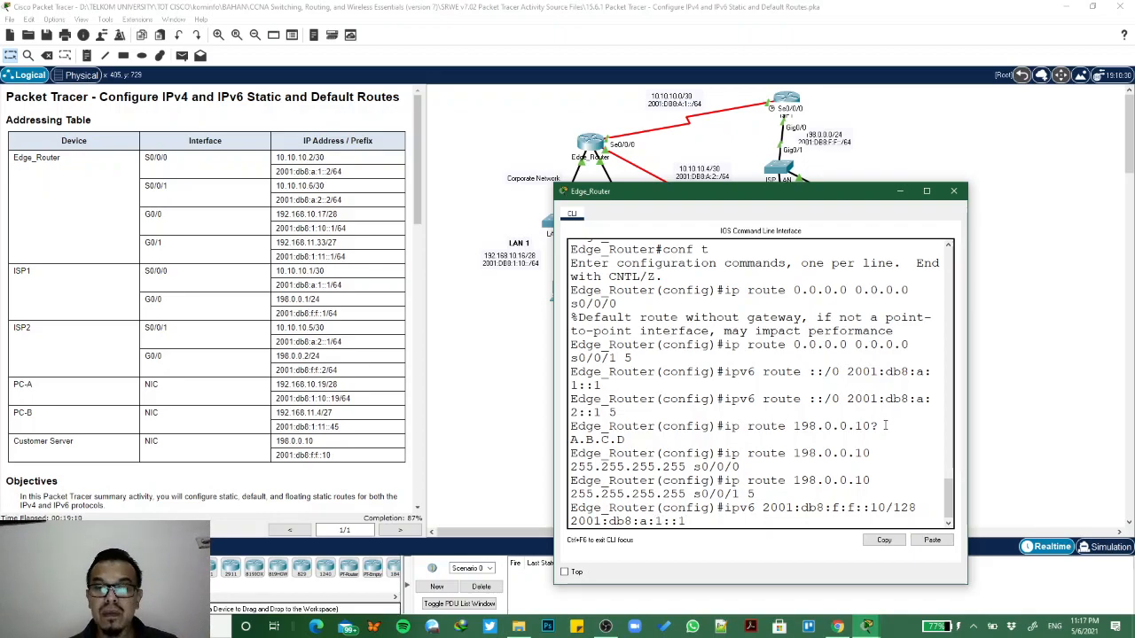
{"action": "key", "text": "Return"}
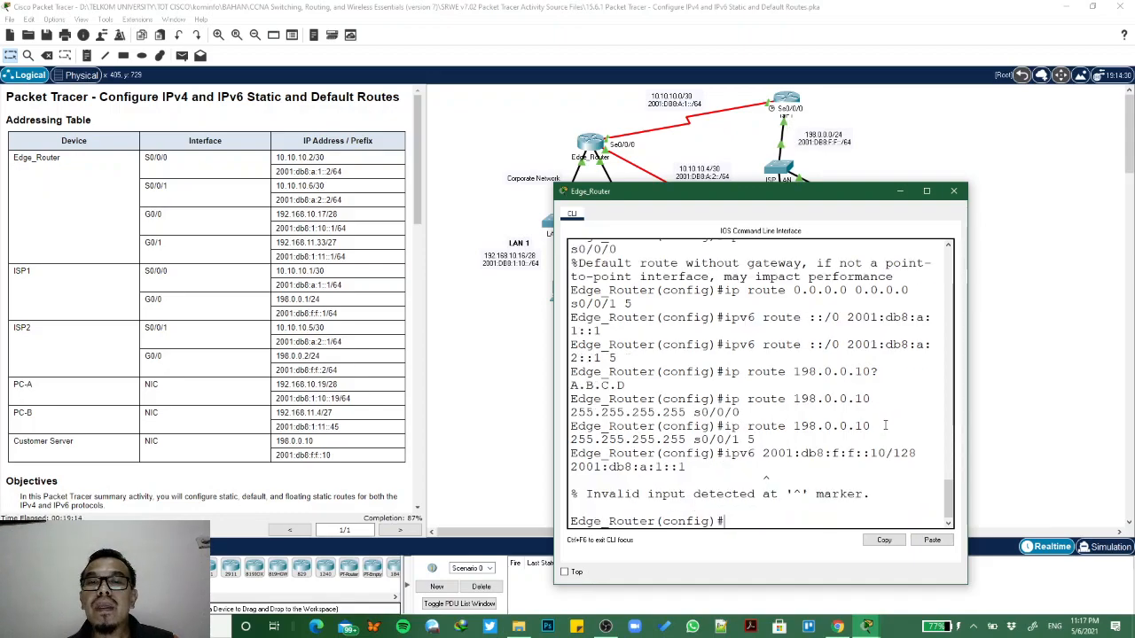
- Correct the IPv6 host route command to ipv6 route 2001:db8:f:f::10/128 2001:db8:a:1::1 by inserting the missing route keyword, and submit it
{"action": "key", "text": "Up"}
{"action": "key", "text": "Left"}
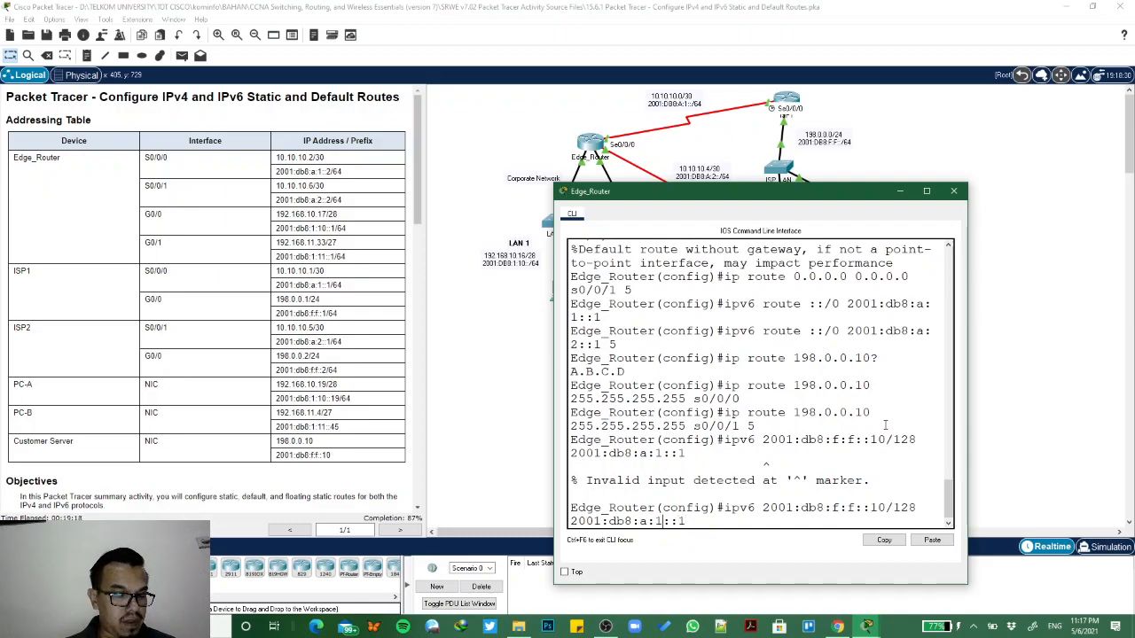
{"action": "key", "text": "Left"}
{"action": "key", "text": "Left"}
{"action": "key", "text": "Left"}
{"action": "key", "text": "Left"}
{"action": "key", "text": "Left"}
{"action": "key", "text": "Left"}
{"action": "key", "text": "Left"}
{"action": "key", "text": "Left"}
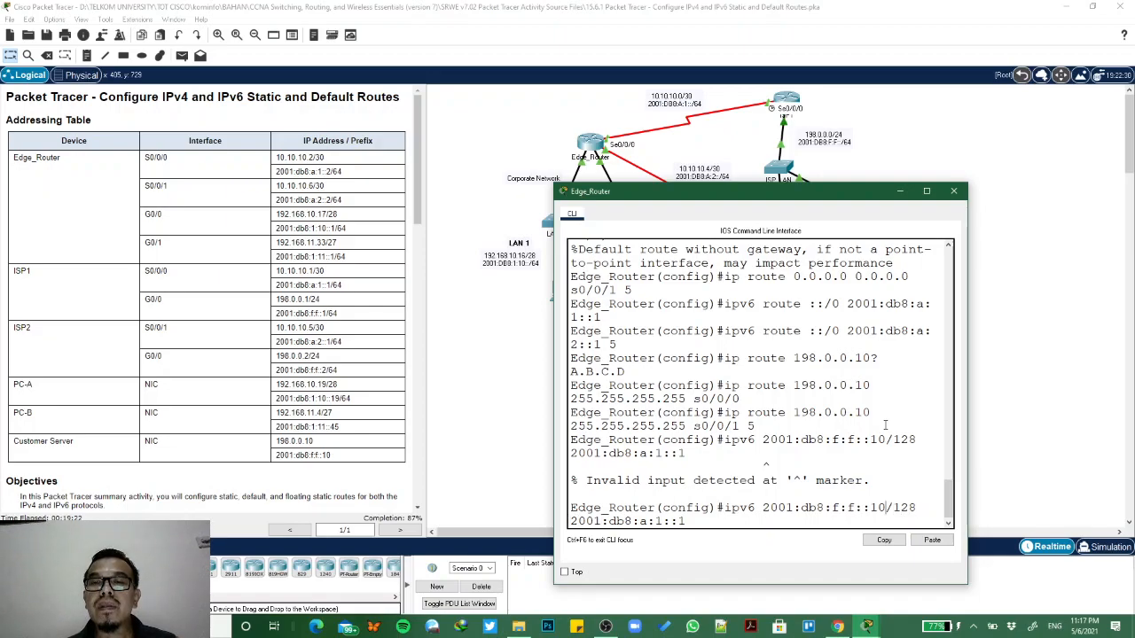
{"action": "type", "text": "route"}
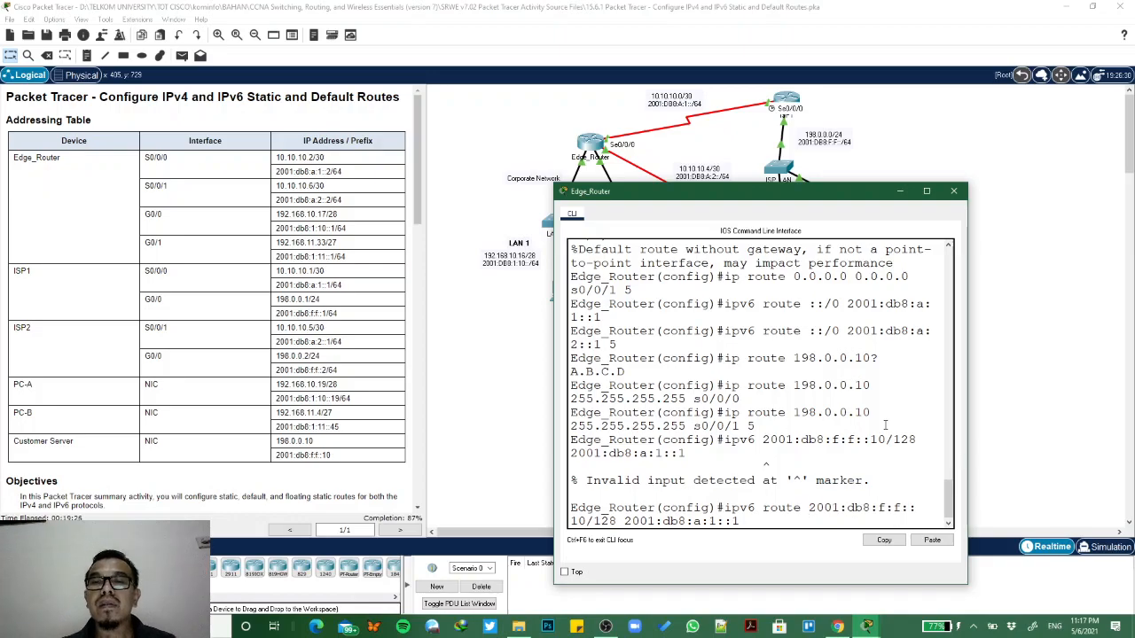
{"action": "key", "text": "Return"}
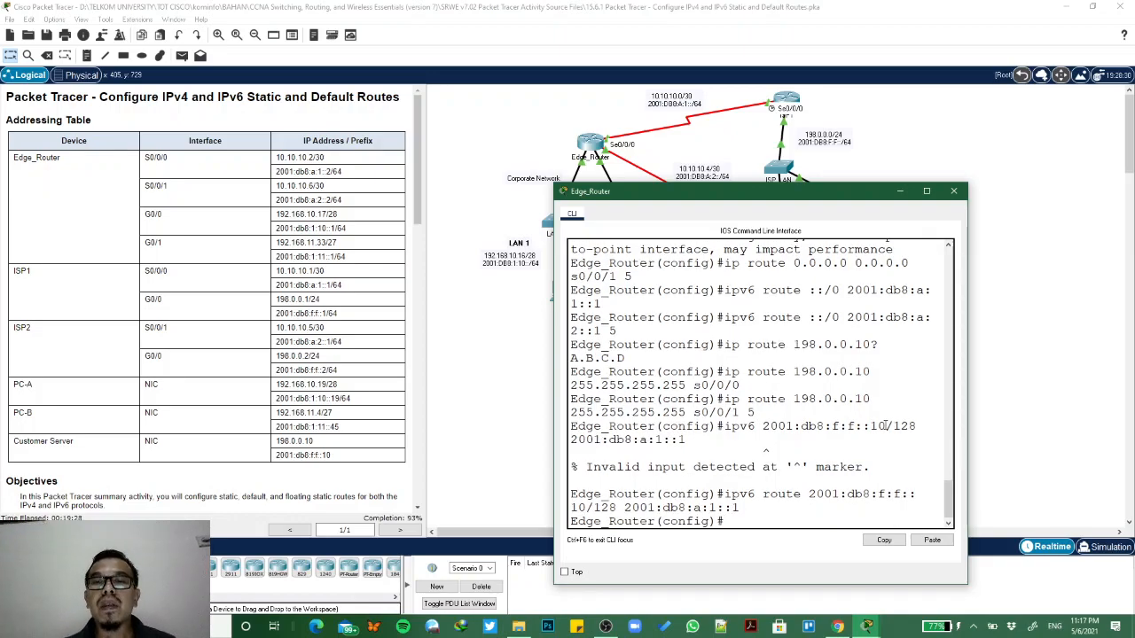
- Configure Edge_Router's IPv6 floating host route through ISP2 by adapting the previous command to ipv6 route 2001:db8:f:f::10/128 2001:db8:a:2::1 5
{"action": "scroll", "coordinate": [327, 457], "scroll_direction": "down", "scroll_amount": 5}
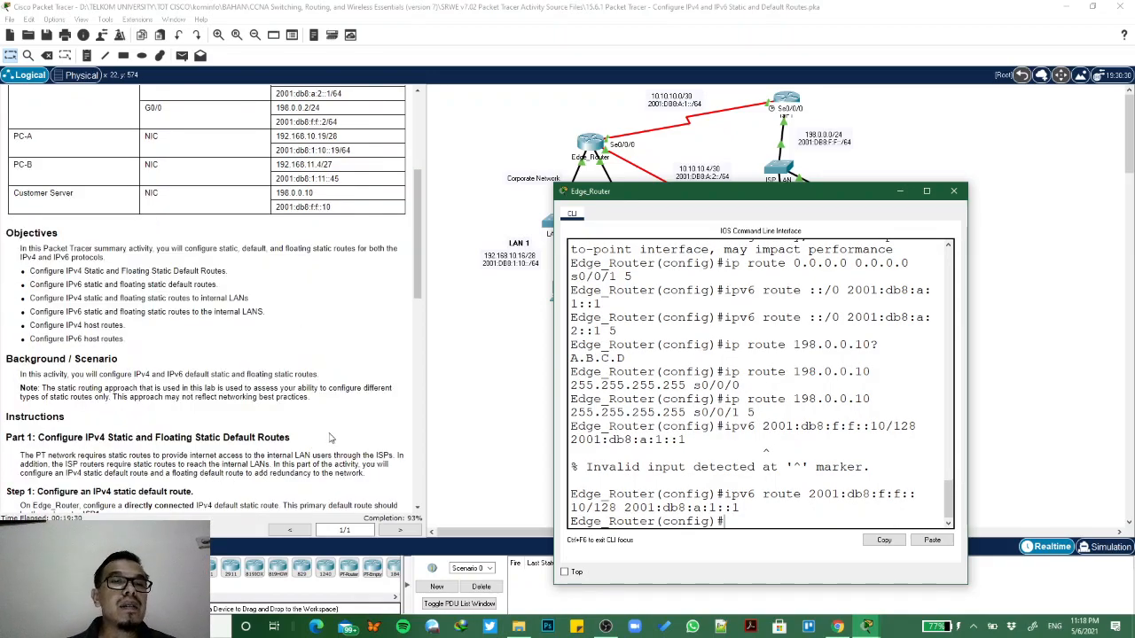
{"action": "scroll", "coordinate": [329, 437], "scroll_direction": "down", "scroll_amount": 15}
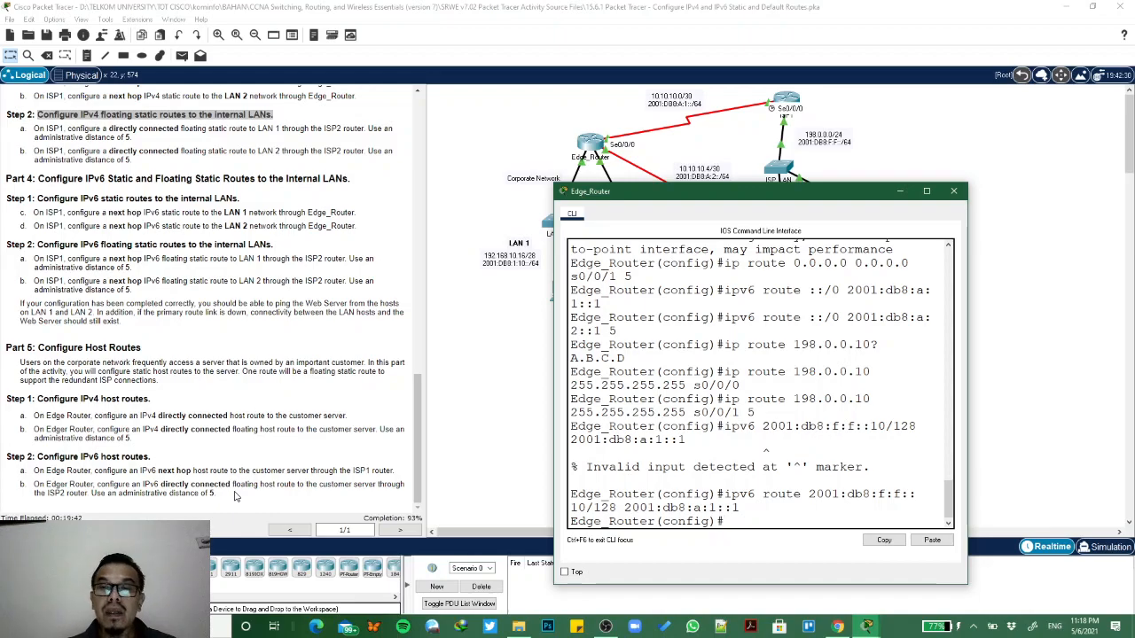
{"action": "key", "text": "Up"}
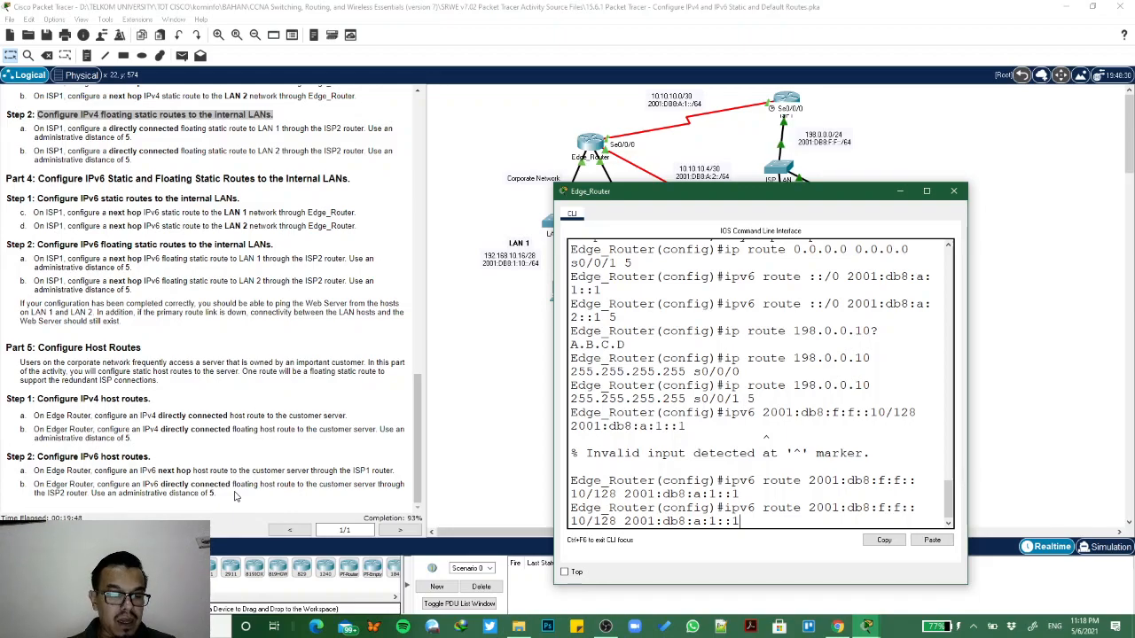
{"action": "left_click", "coordinate": [1020, 328]}
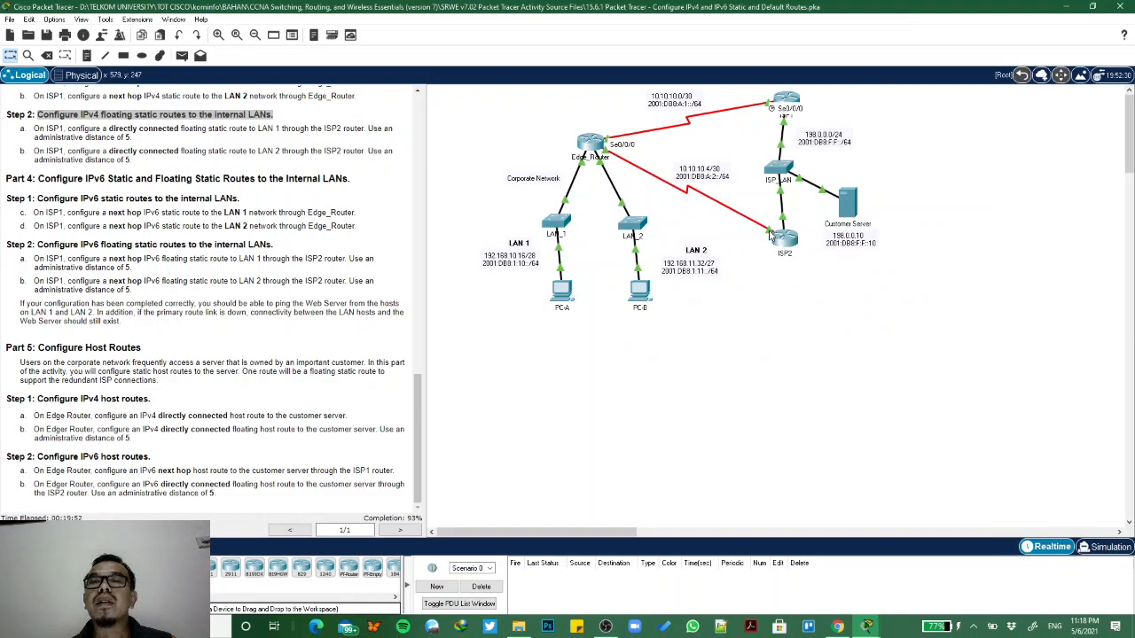
{"action": "left_click", "coordinate": [422, 115]}
{"action": "left_click", "coordinate": [422, 115]}
{"action": "left_click", "coordinate": [423, 115]}
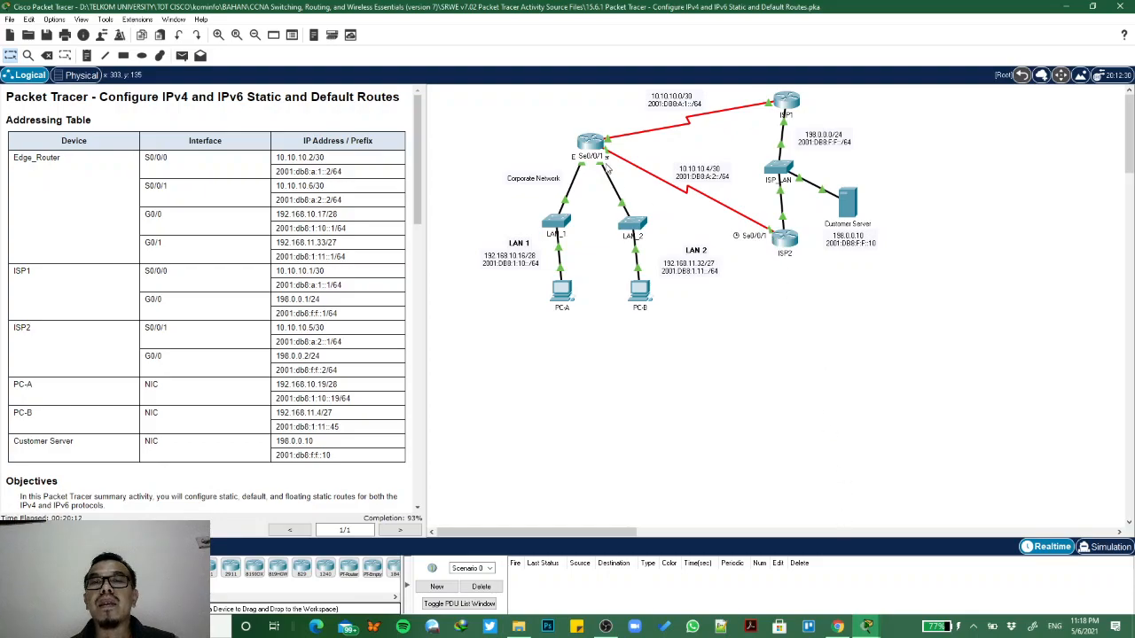
{"action": "mouse_move", "coordinate": [867, 627]}
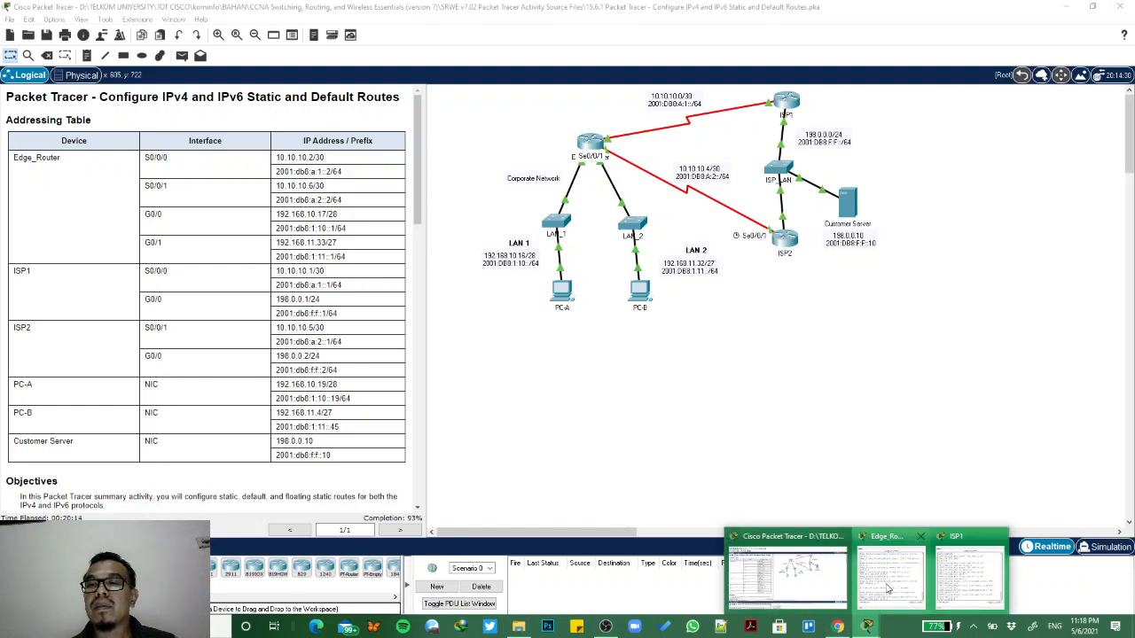
{"action": "left_click", "coordinate": [885, 588]}
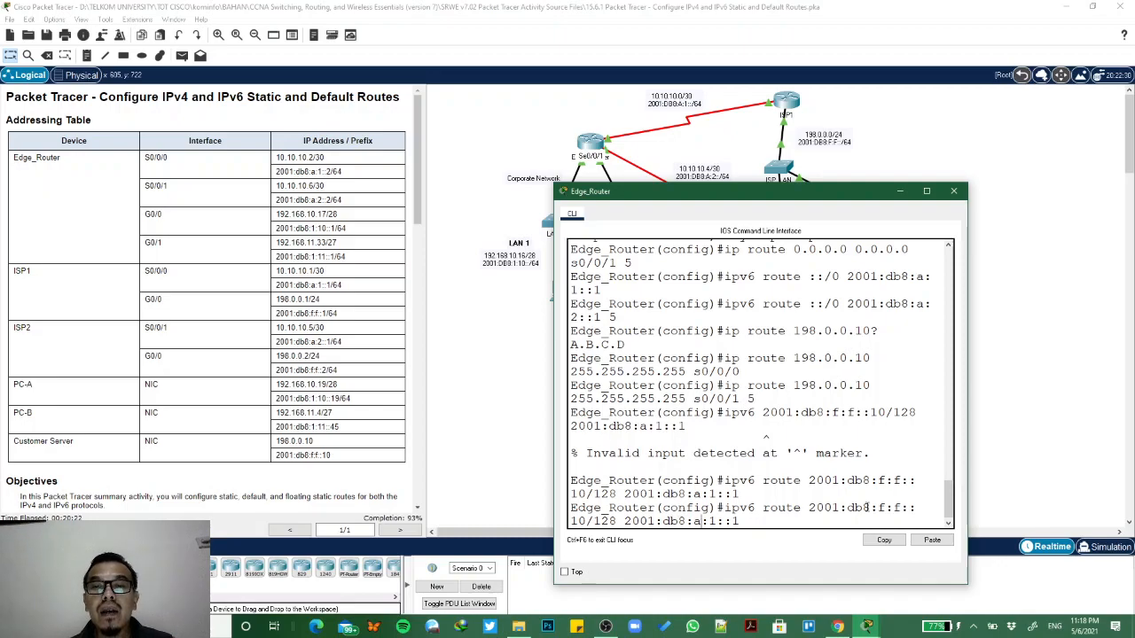
{"action": "key", "text": "BackSpace"}
{"action": "type", "text": "2::1 "}
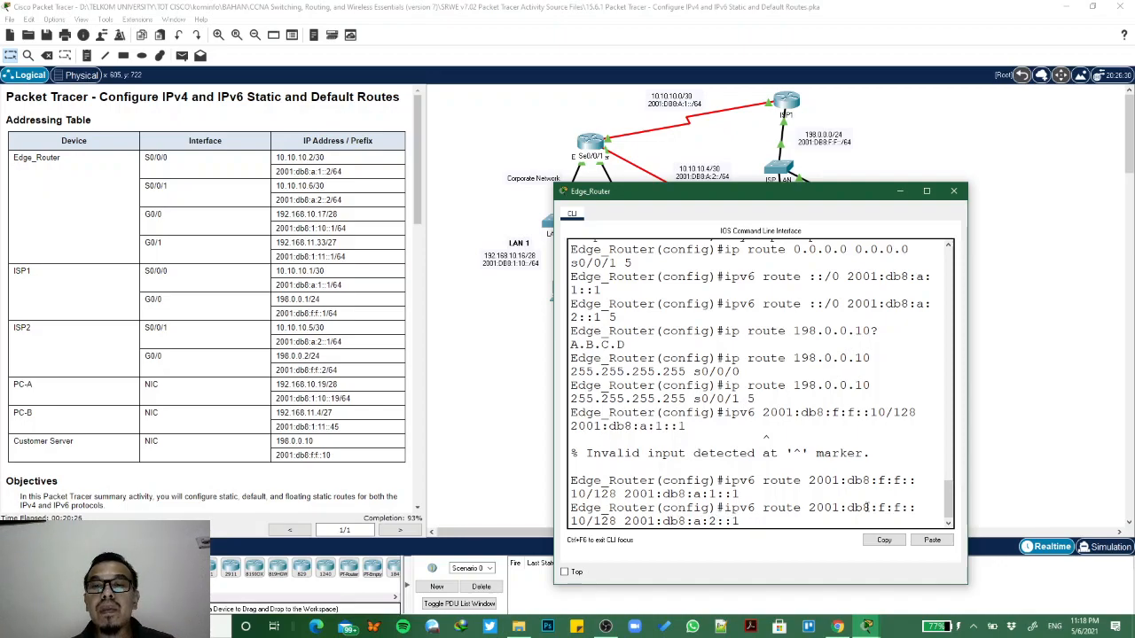
{"action": "type", "text": "5"}
{"action": "key", "text": "Return"}
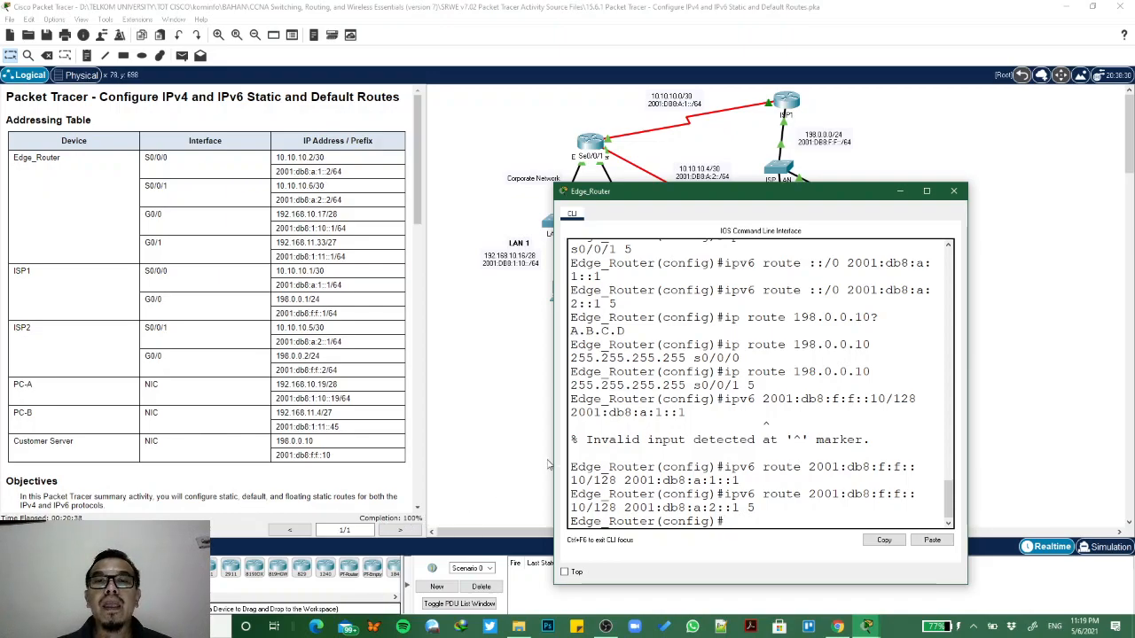
- Exit global configuration mode on Edge_Router to return to privileged EXEC mode
{"action": "left_click", "coordinate": [947, 199]}
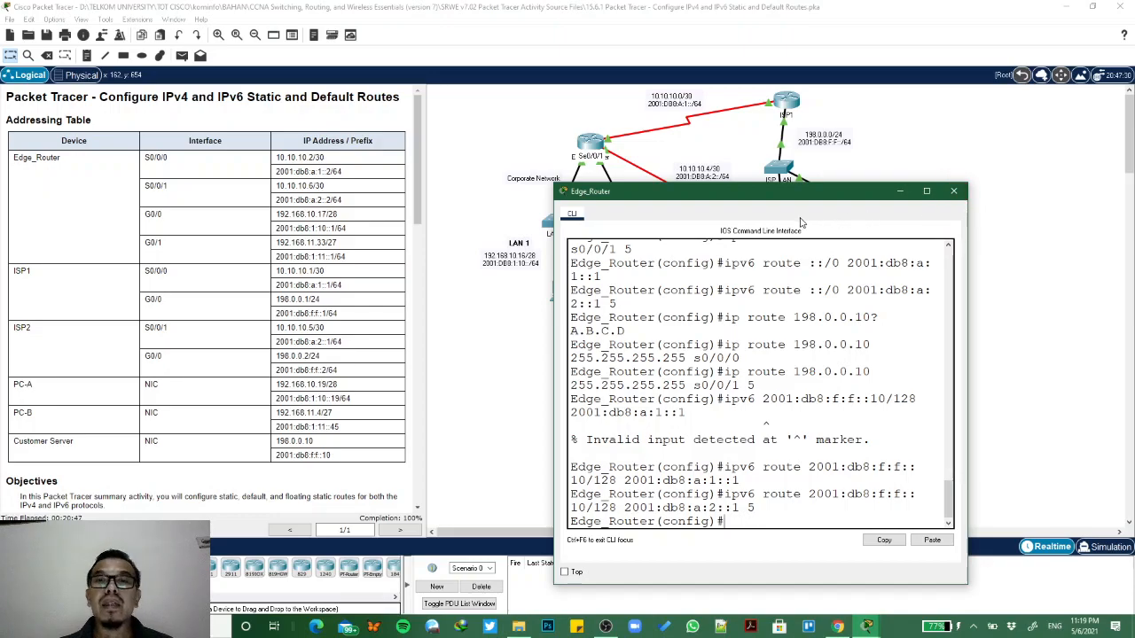
{"action": "left_click", "coordinate": [593, 145]}
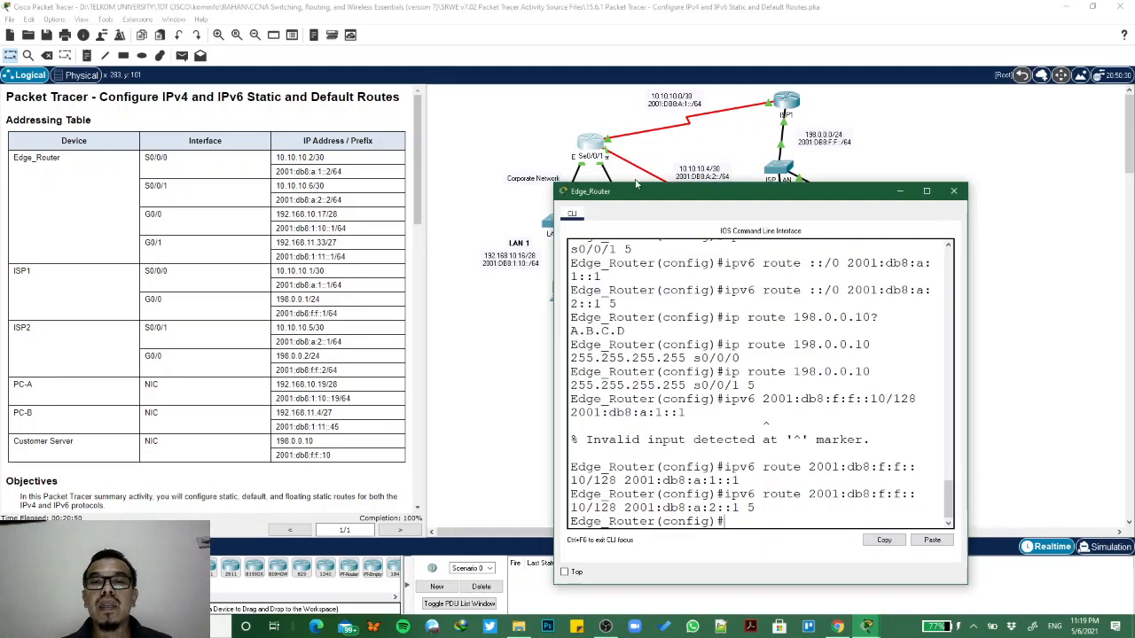
{"action": "type", "text": "ip"}
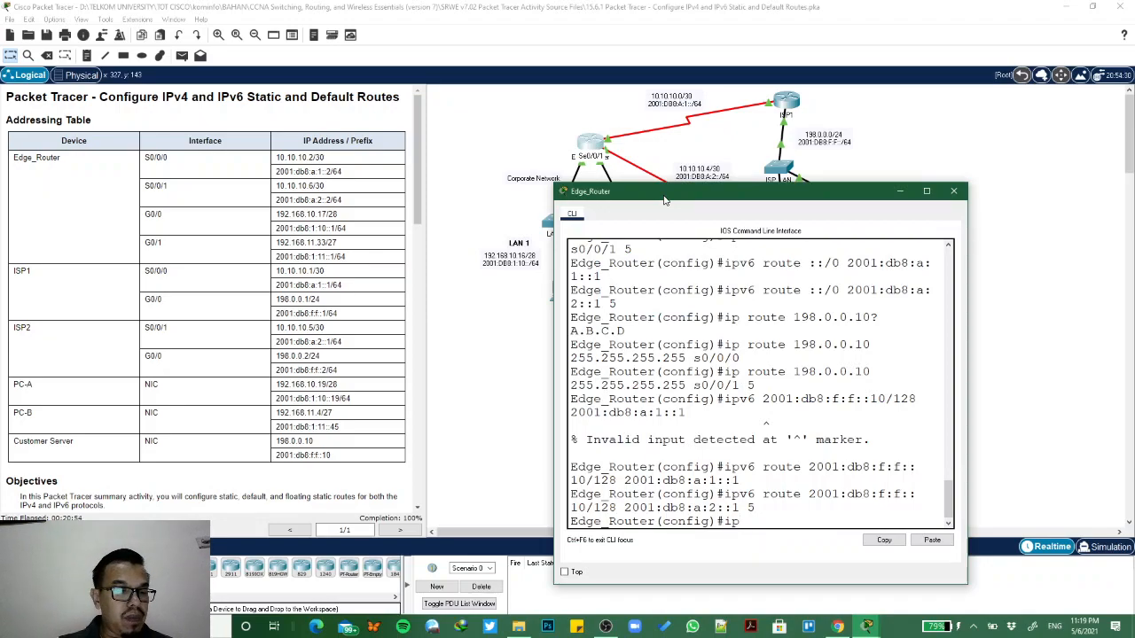
{"action": "type", "text": "exit"}
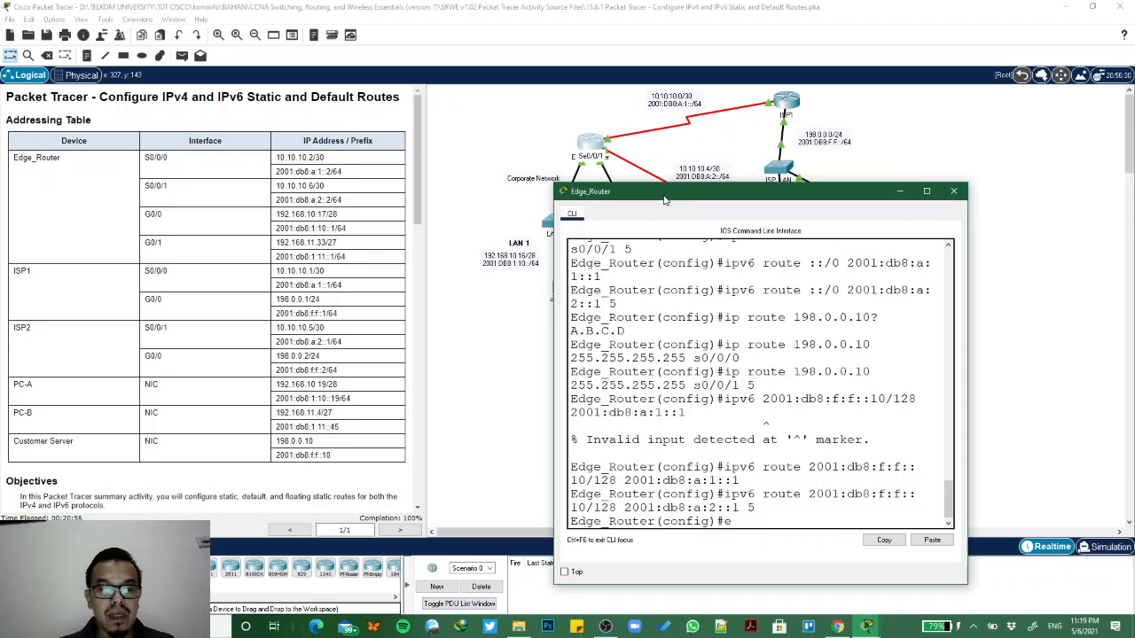
{"action": "key", "text": "Return"}
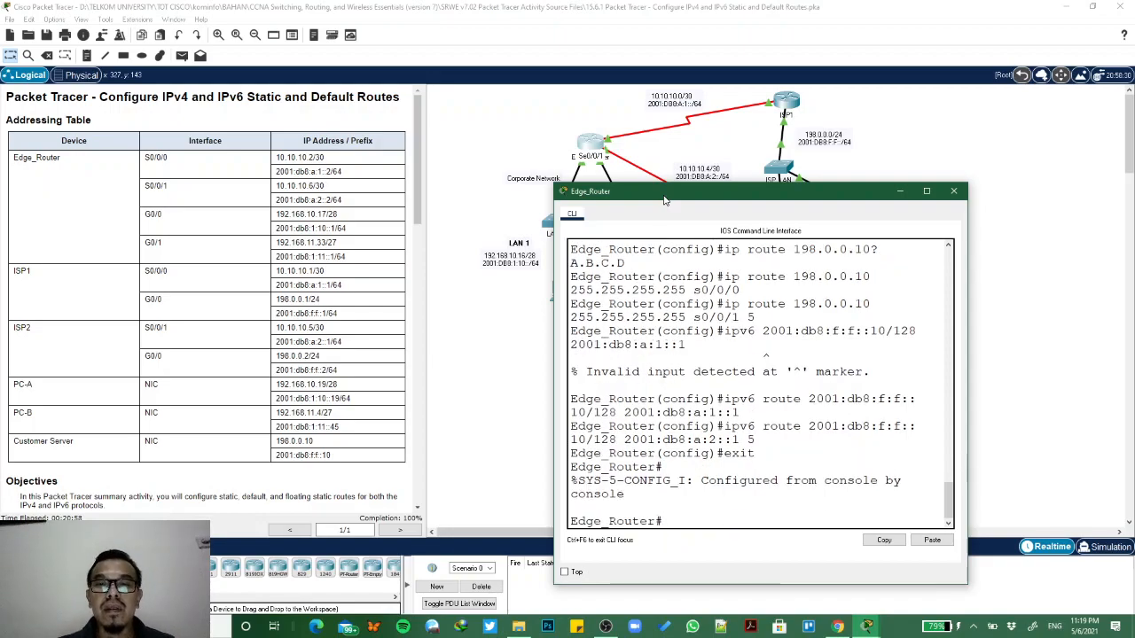
- Run sh ip route on Edge_Router and page through the whole IPv4 routing table in a widened CLI window
{"action": "type", "text": "sh"}
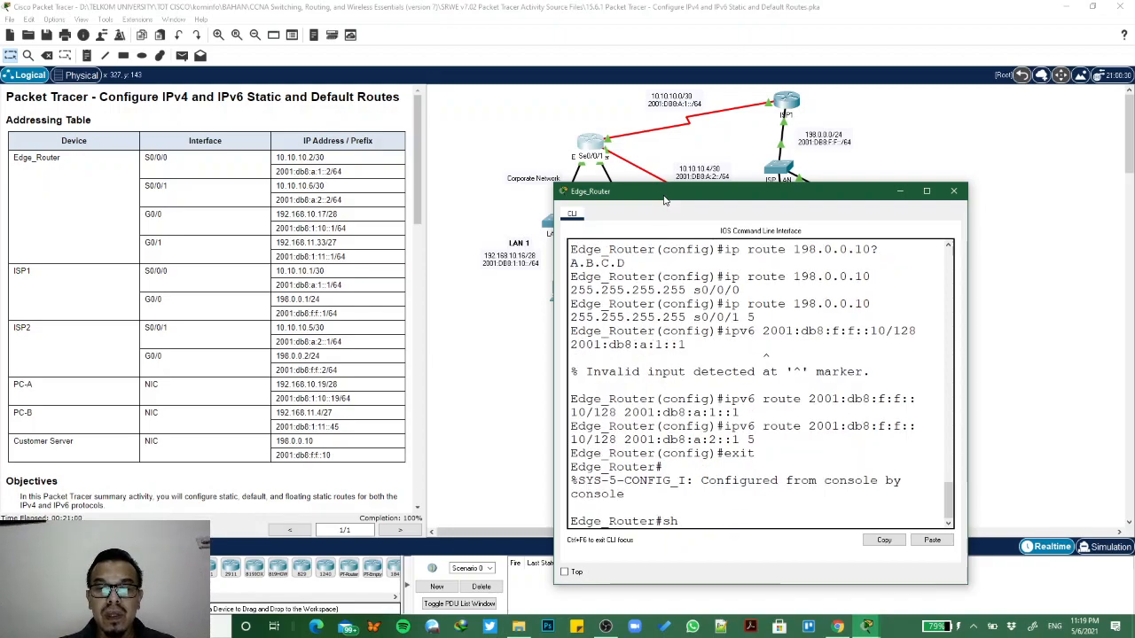
{"action": "type", "text": " ip route"}
{"action": "key", "text": "Return"}
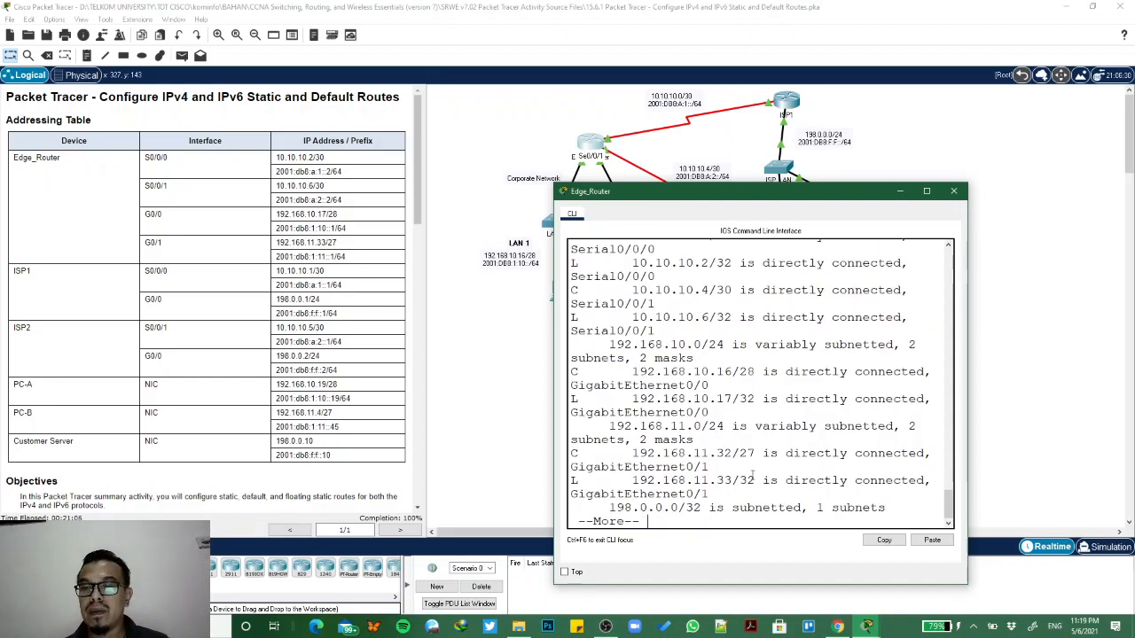
{"action": "key", "text": "Return"}
{"action": "key", "text": "Return"}
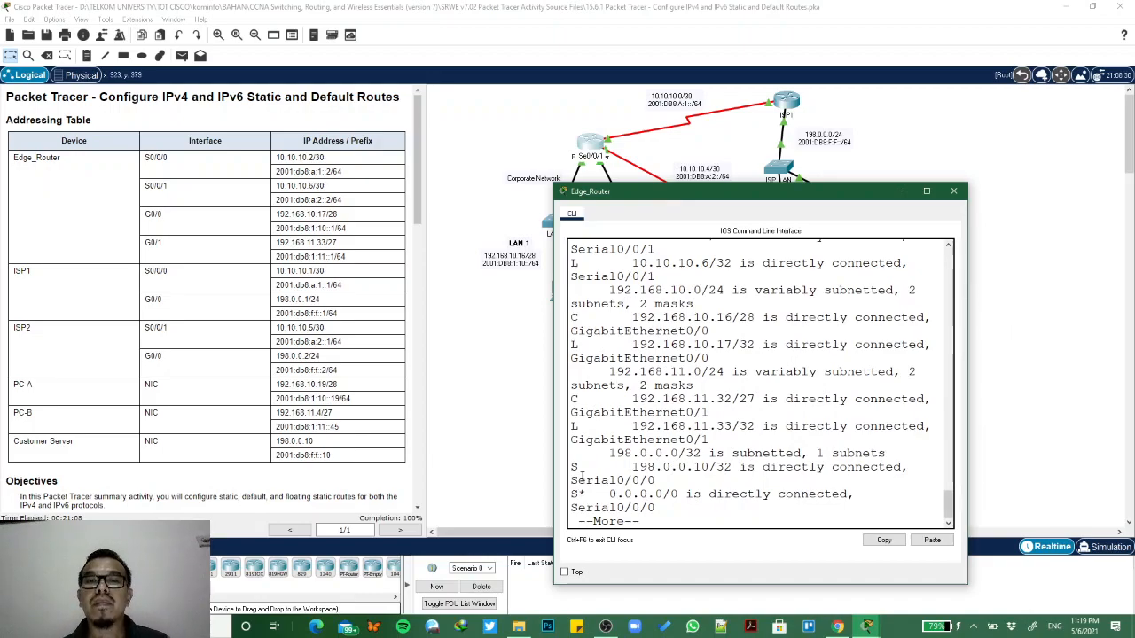
{"action": "left_click_drag", "start_coordinate": [554, 458], "coordinate": [340, 410]}
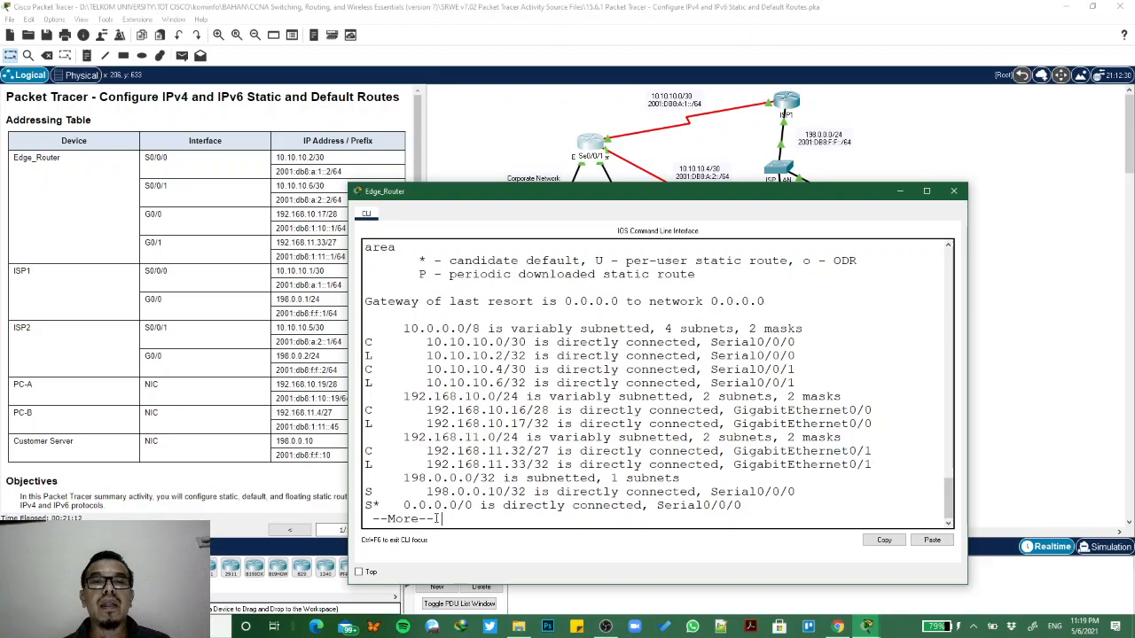
{"action": "left_click", "coordinate": [732, 508]}
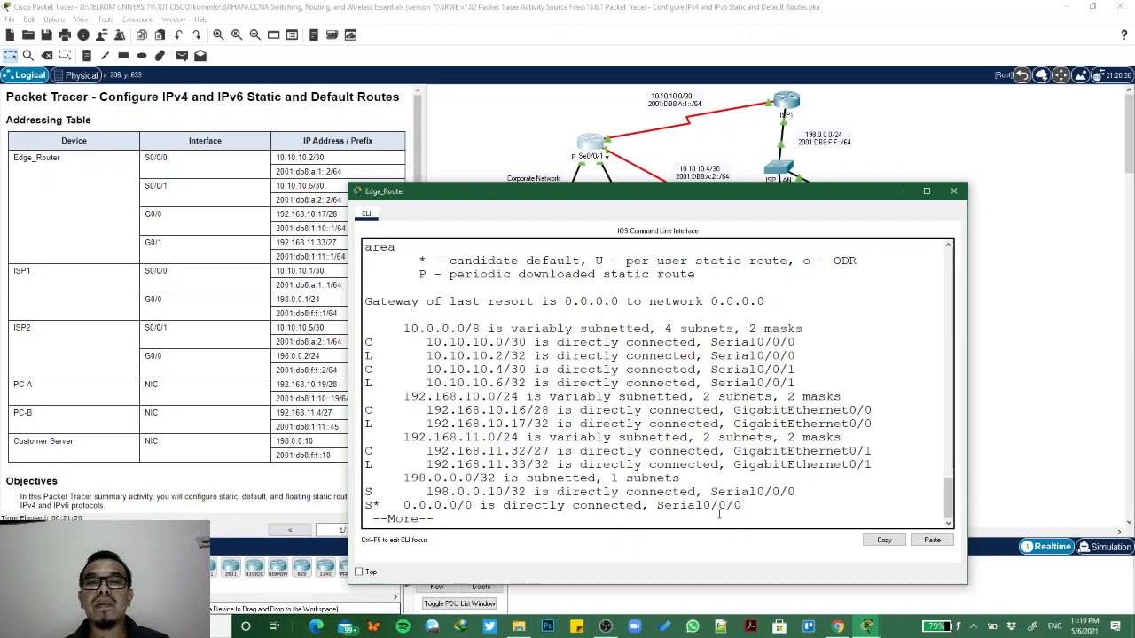
{"action": "key", "text": "space"}
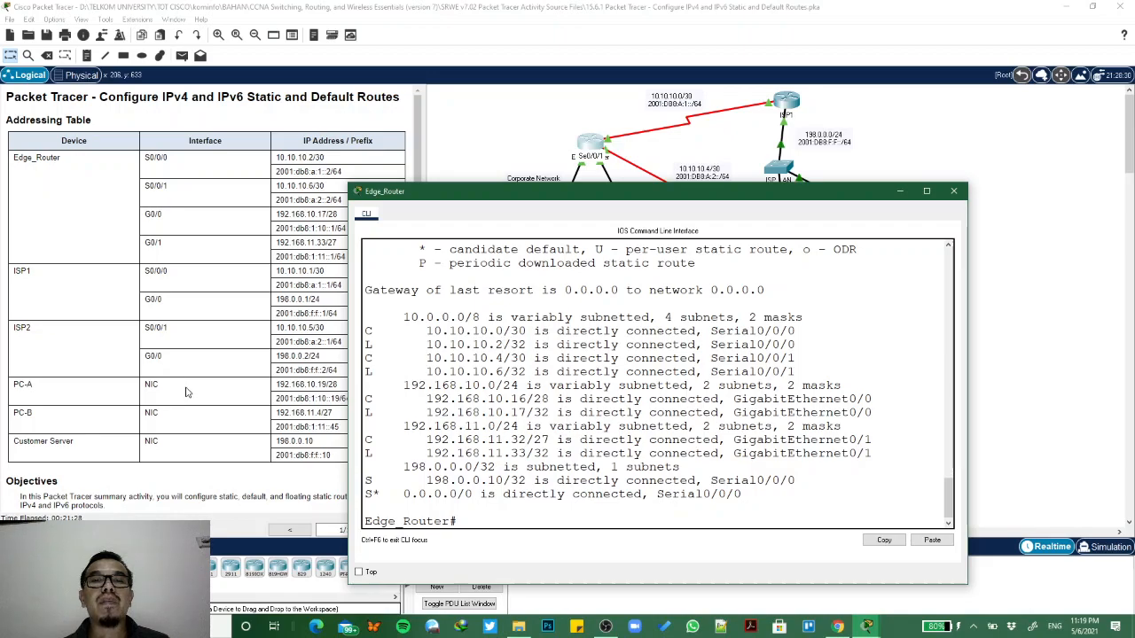
- Run sh ipv6 route on Edge_Router and page through its whole IPv6 routing table to check the static and host routes
{"action": "scroll", "coordinate": [189, 392], "scroll_direction": "down", "scroll_amount": 5}
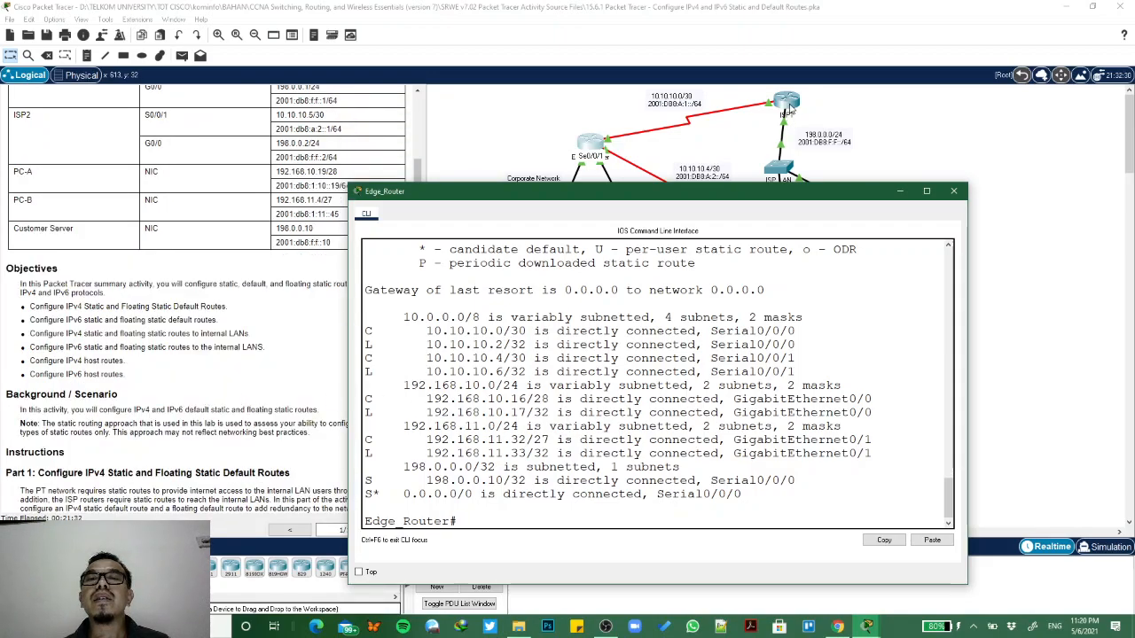
{"action": "left_click", "coordinate": [791, 108]}
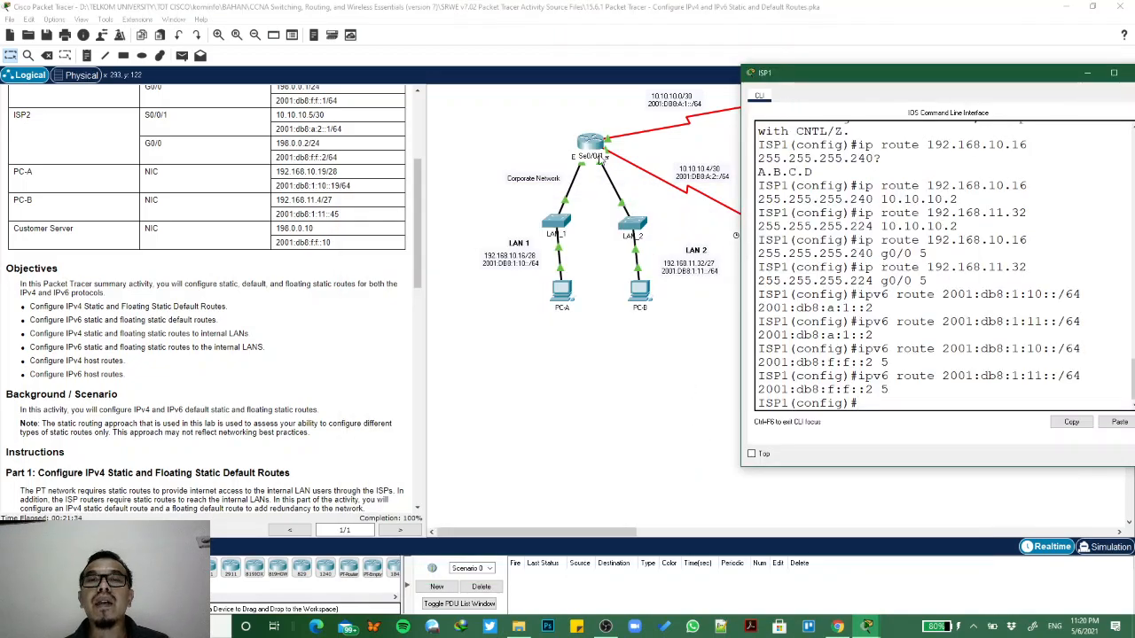
{"action": "left_click", "coordinate": [600, 154]}
{"action": "key", "text": "Up"}
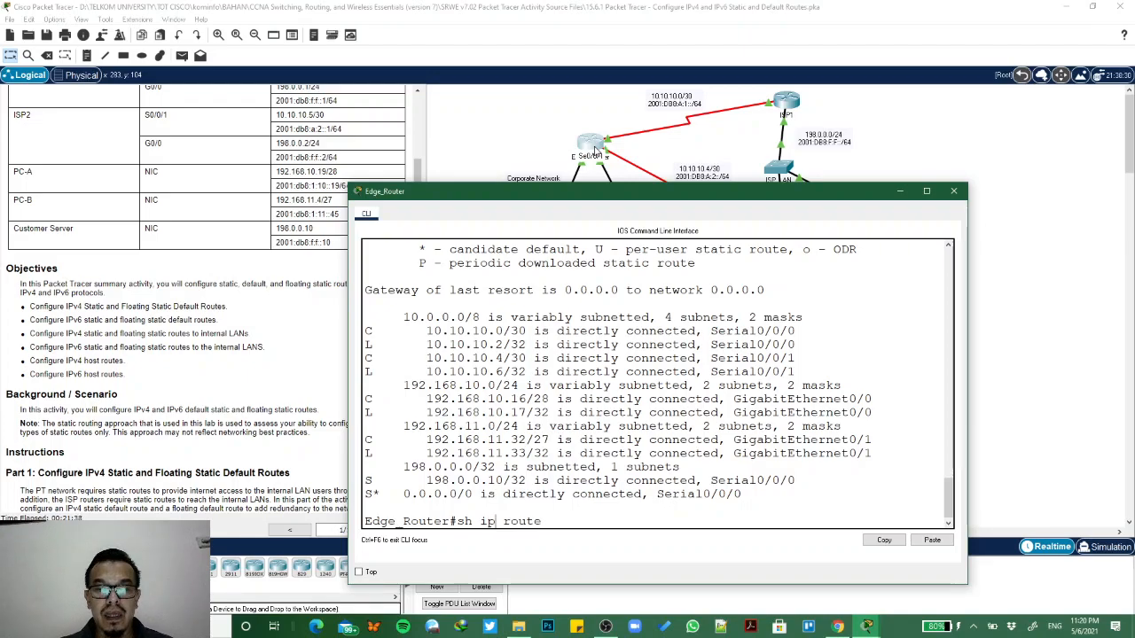
{"action": "type", "text": "v6"}
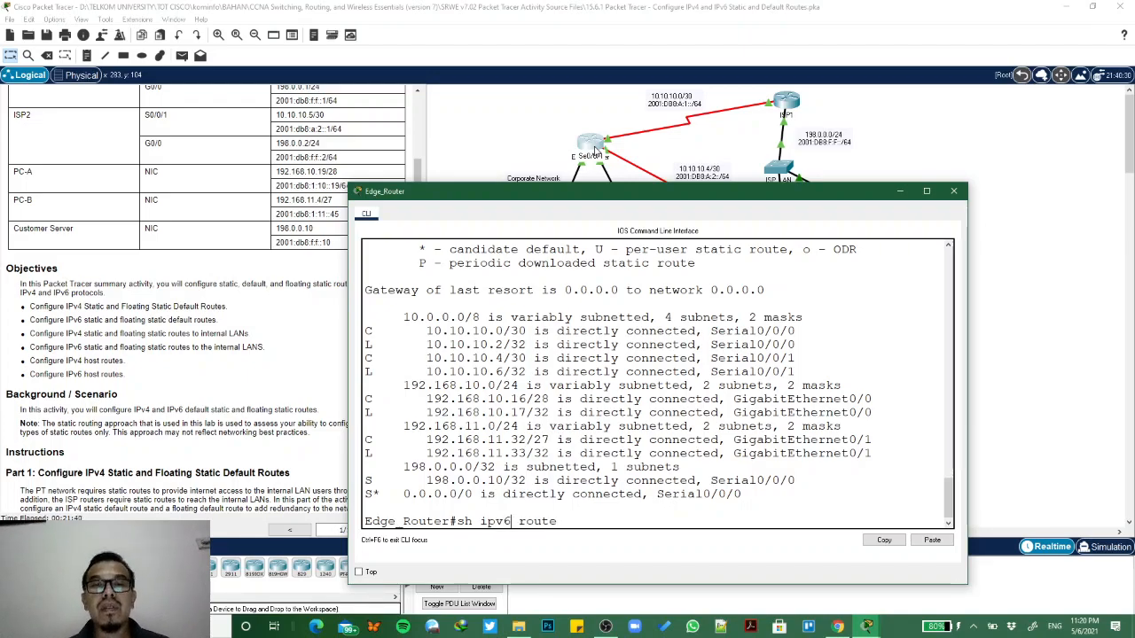
{"action": "key", "text": "Return"}
{"action": "key", "text": "Return"}
{"action": "key", "text": "Return"}
{"action": "key", "text": "Return"}
{"action": "key", "text": "Return"}
{"action": "key", "text": "Return"}
{"action": "key", "text": "Return"}
{"action": "key", "text": "Return"}
{"action": "key", "text": "Return"}
{"action": "key", "text": "Return"}
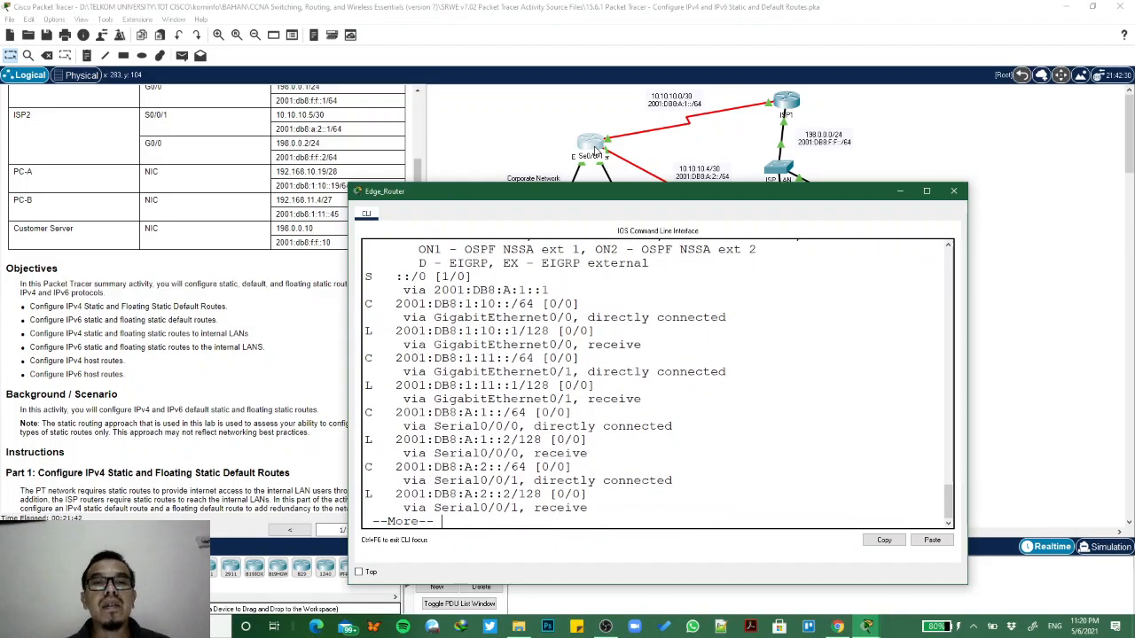
{"action": "key", "text": "Return"}
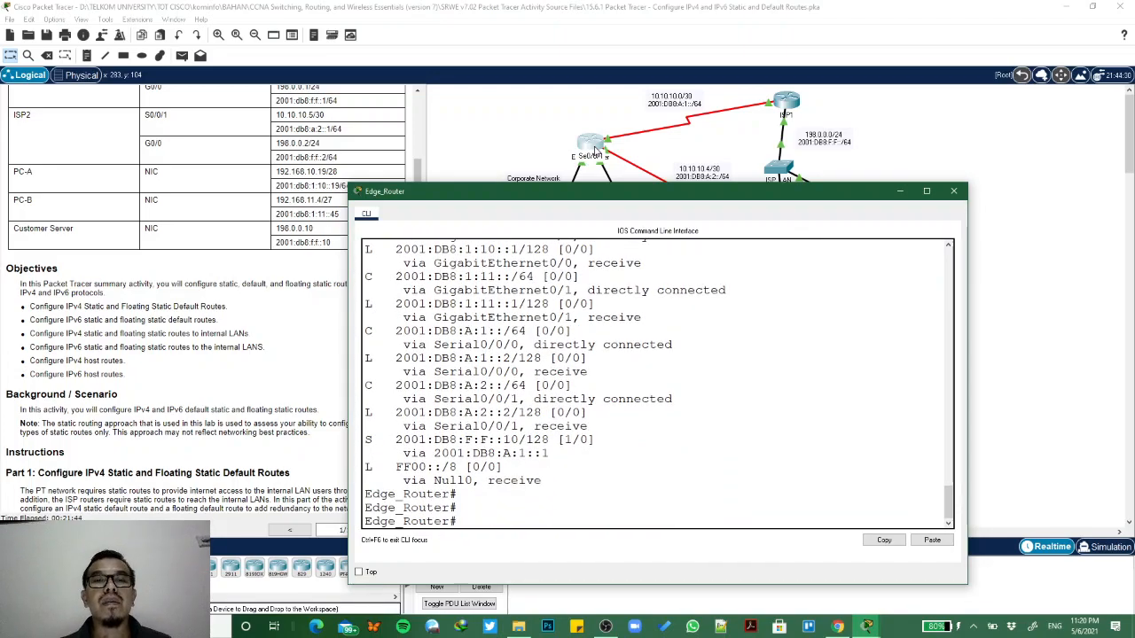
{"action": "scroll", "coordinate": [499, 446], "scroll_direction": "up", "scroll_amount": 4}
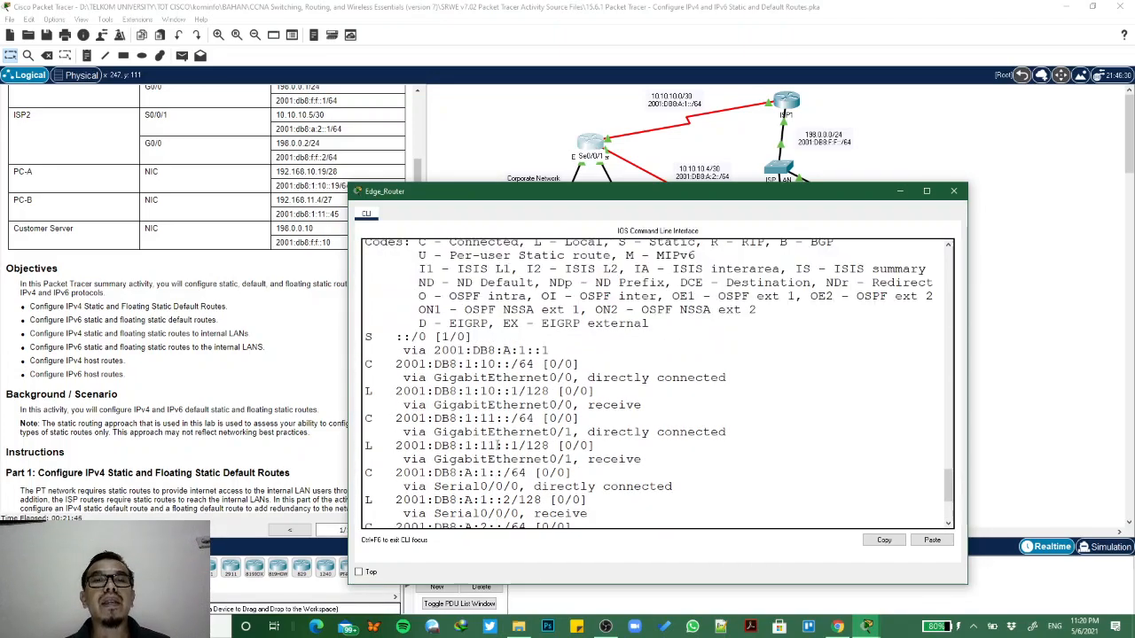
{"action": "scroll", "coordinate": [497, 443], "scroll_direction": "down", "scroll_amount": 1}
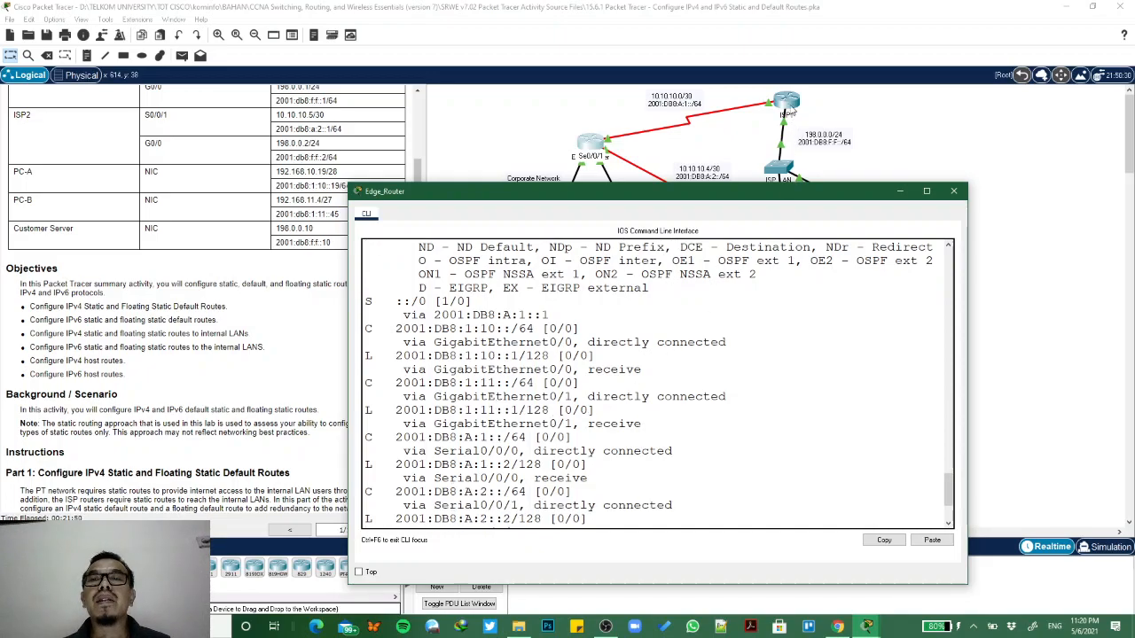
- Open the ISP1 console and exit global configuration mode to return to privileged EXEC mode
{"action": "left_click", "coordinate": [792, 106]}
{"action": "type", "text": "e"}
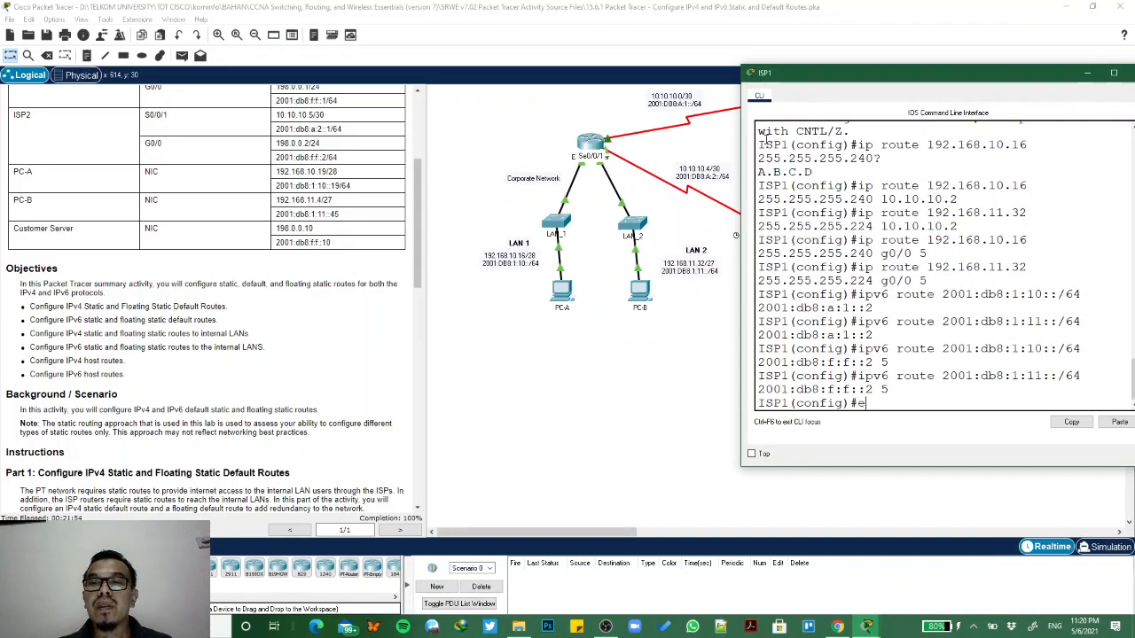
{"action": "type", "text": "xit"}
{"action": "key", "text": "Return"}
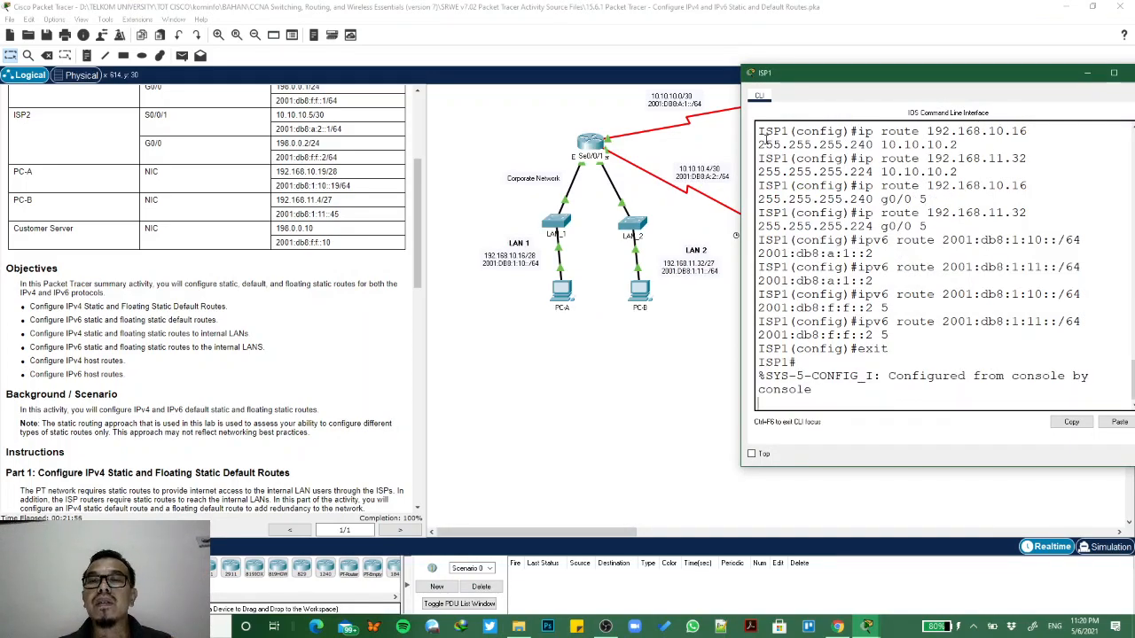
{"action": "key", "text": "Return"}
- Run sh ip route on ISP1 to inspect the IPv4 static routes to the internal LANs
{"action": "type", "text": "sh"}
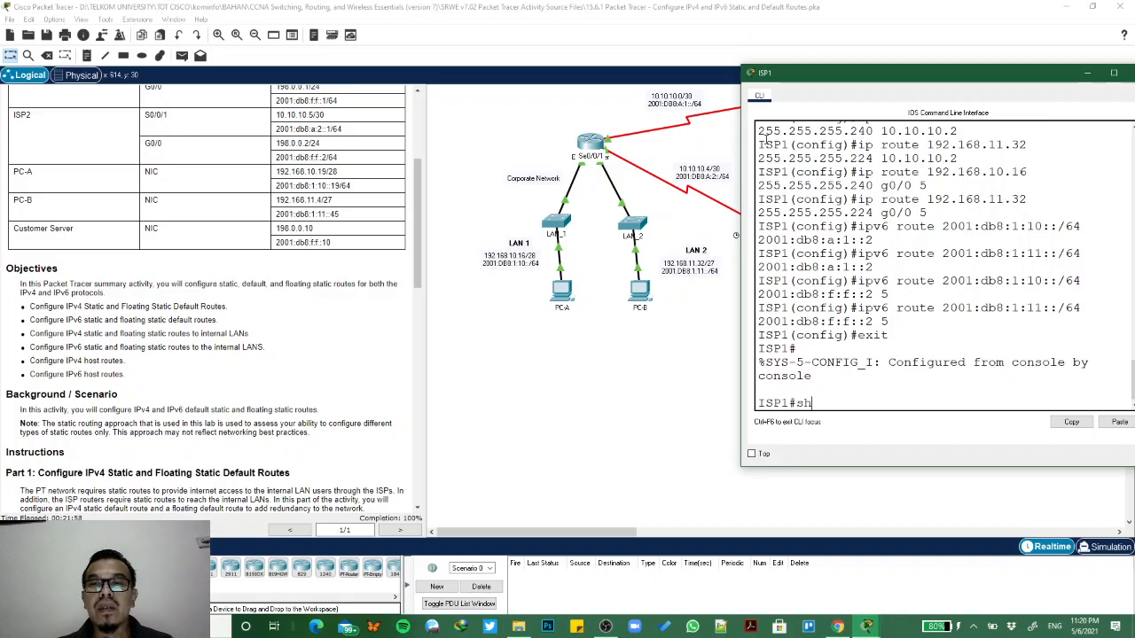
{"action": "type", "text": " ip route"}
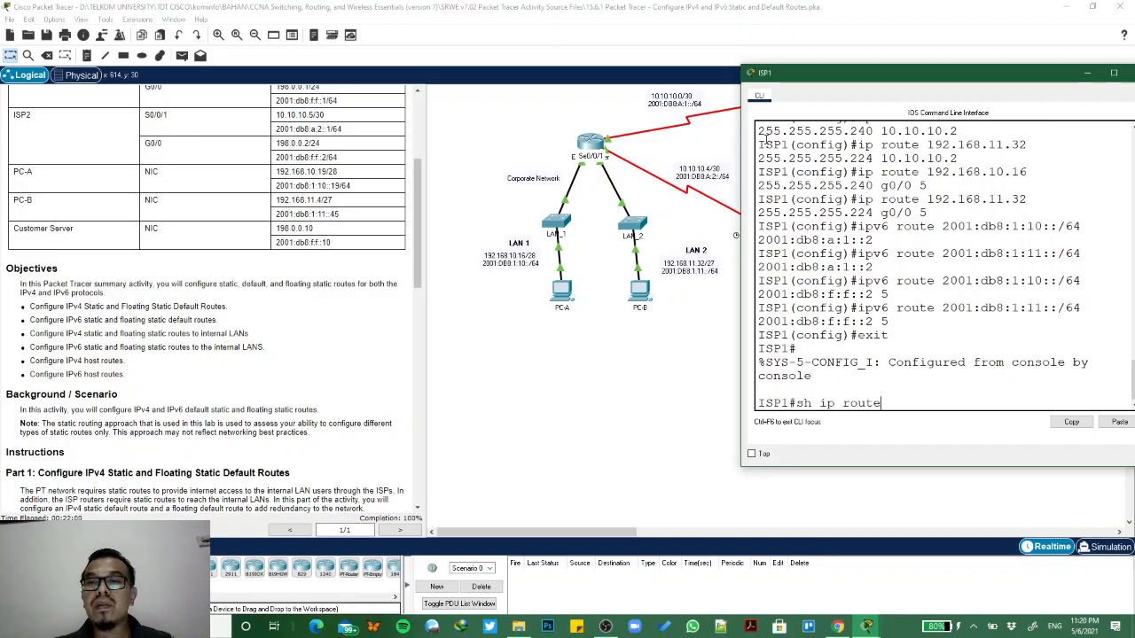
{"action": "key", "text": "Return"}
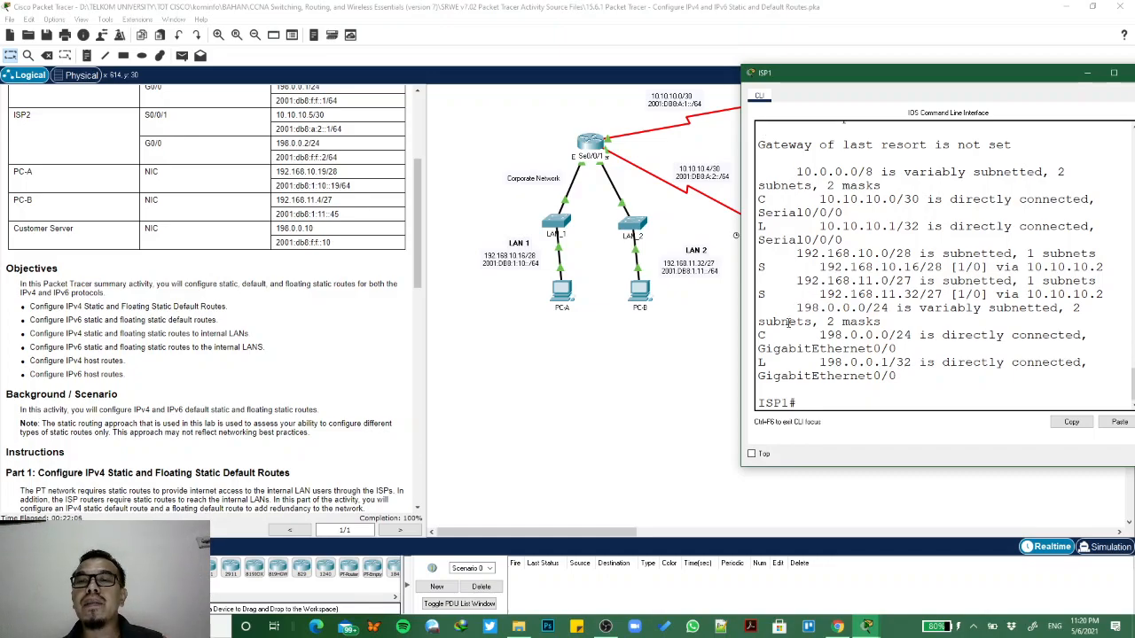
- Display ISP1's IPv6 routing table by adapting the previous command to sh ipv6 route
{"action": "type", "text": "sh ip route"}
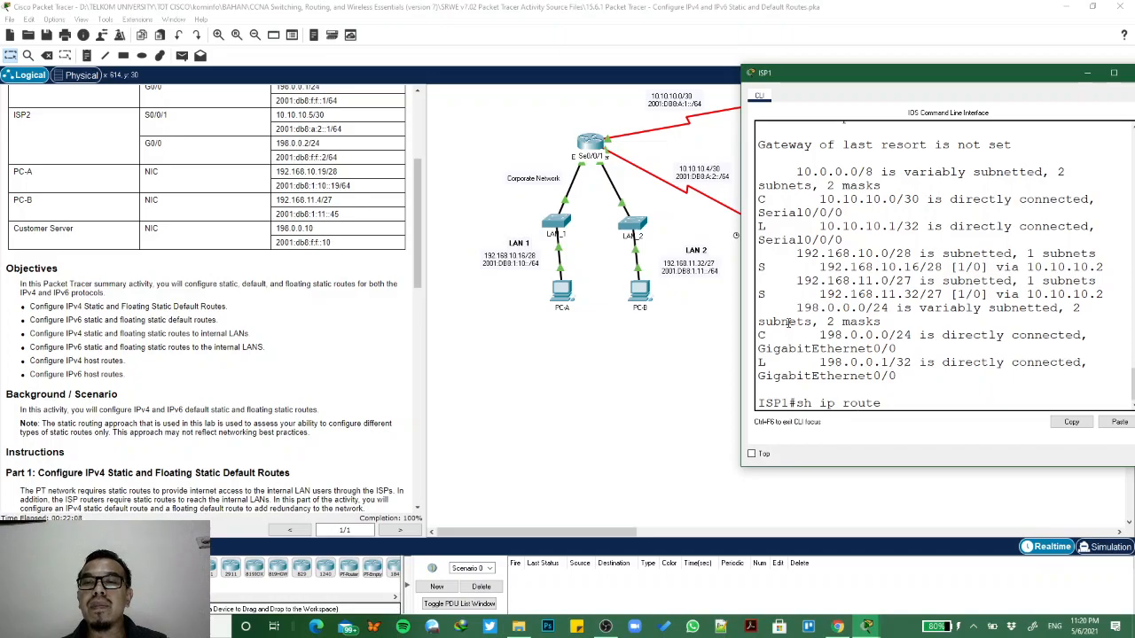
{"action": "key", "text": "Left"}
{"action": "key", "text": "Left"}
{"action": "key", "text": "Left"}
{"action": "key", "text": "Left"}
{"action": "key", "text": "Left"}
{"action": "key", "text": "Left"}
{"action": "type", "text": "v6"}
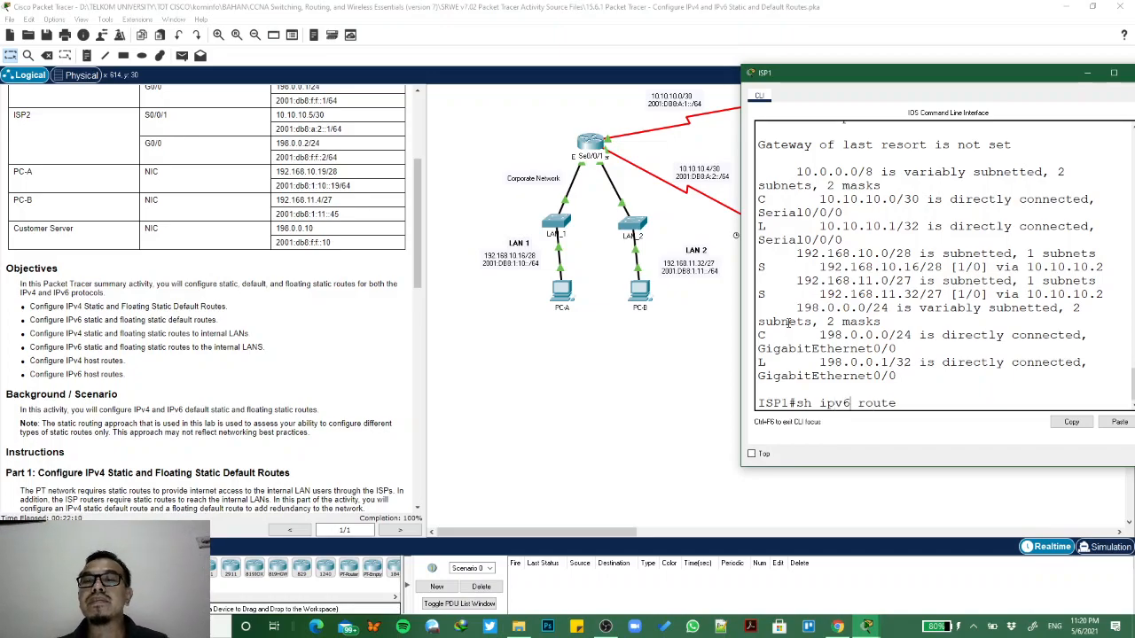
{"action": "key", "text": "Return"}
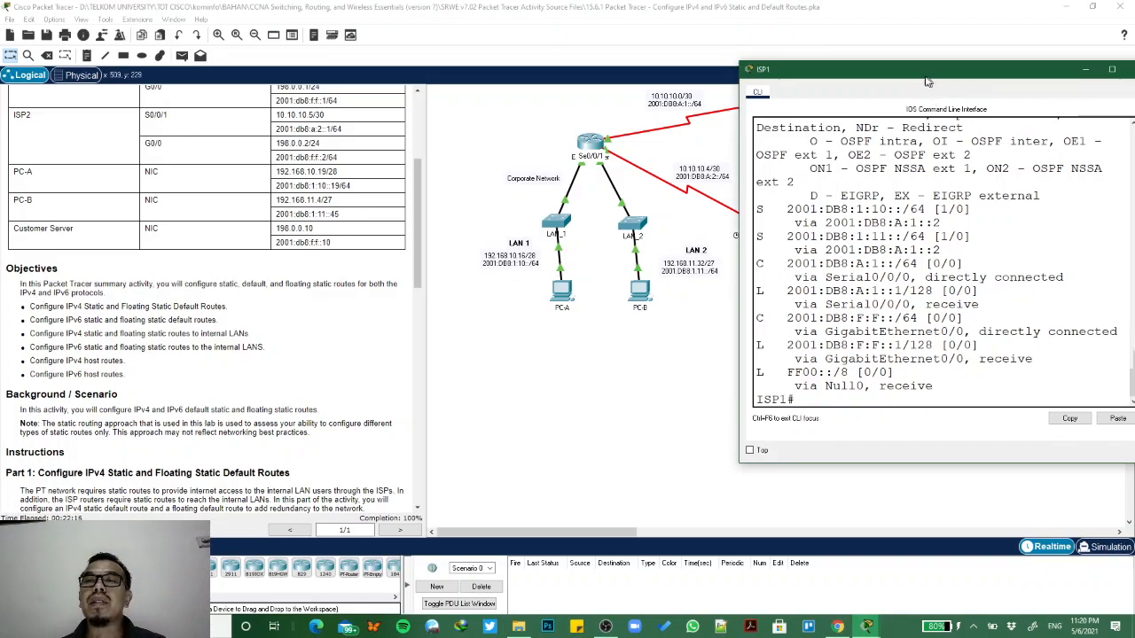
- Open PC-A's Command Prompt and ping the Customer Server's IPv4 address 198.0.0.10
{"action": "left_click_drag", "start_coordinate": [933, 78], "coordinate": [243, 144]}
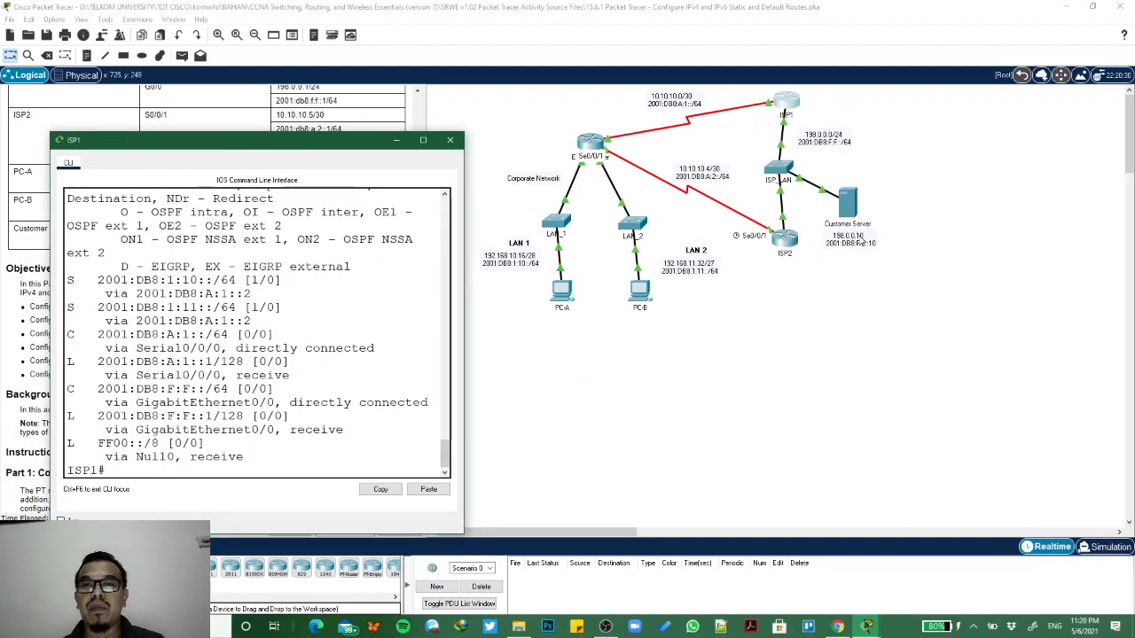
{"action": "left_click", "coordinate": [567, 304]}
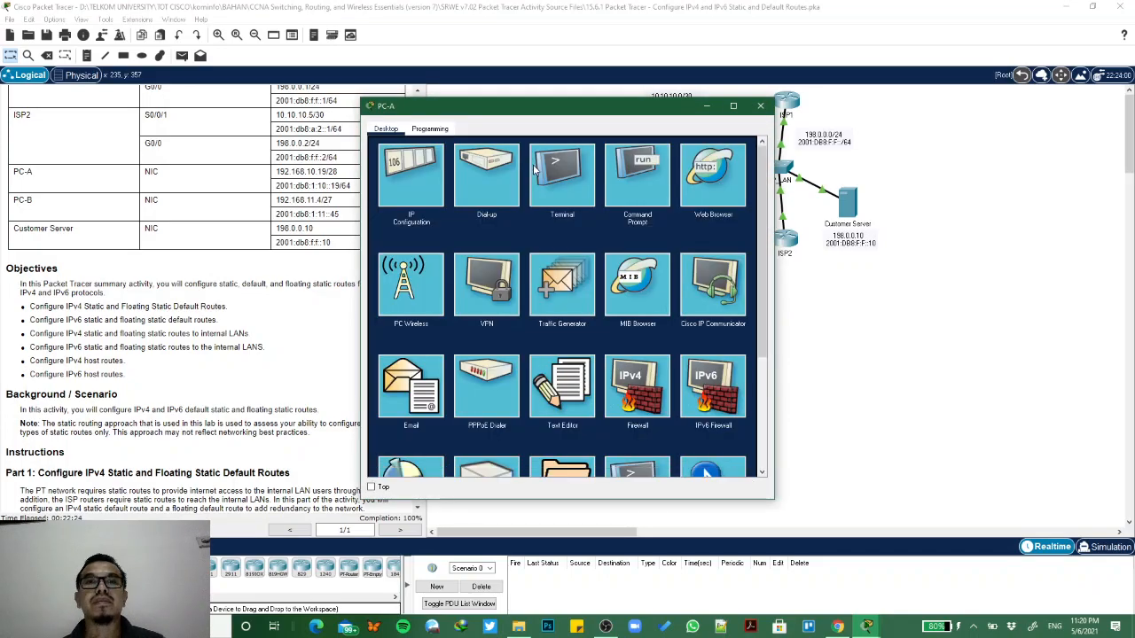
{"action": "left_click", "coordinate": [634, 181]}
{"action": "left_click_drag", "start_coordinate": [647, 114], "coordinate": [463, 131]}
{"action": "type", "text": "pi"}
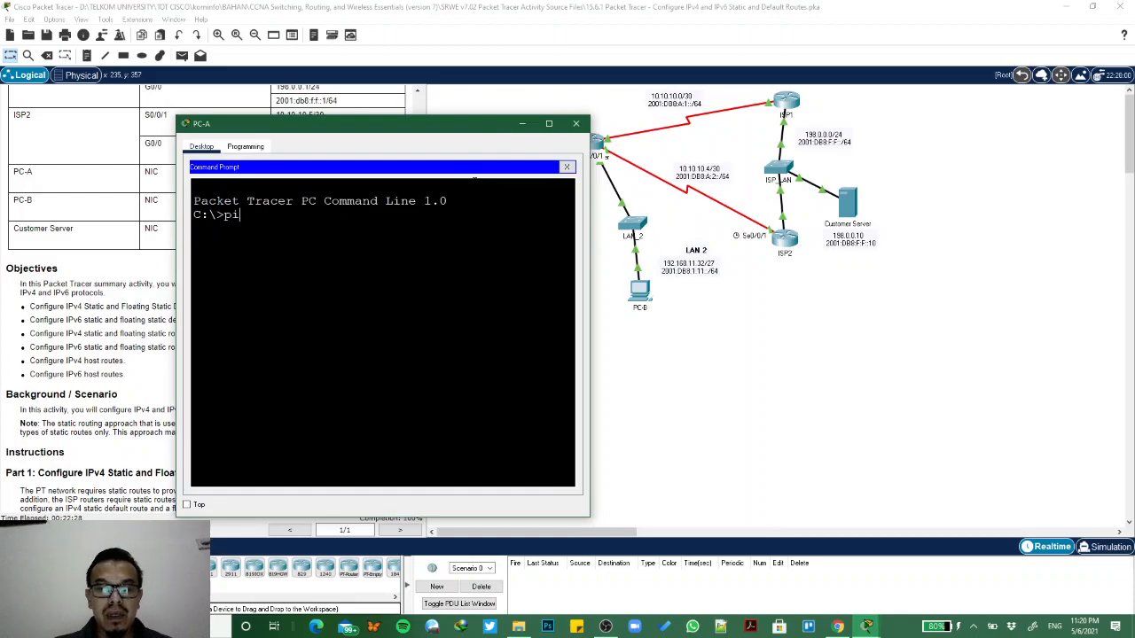
{"action": "type", "text": "ng 192"}
{"action": "key", "text": "BackSpace"}
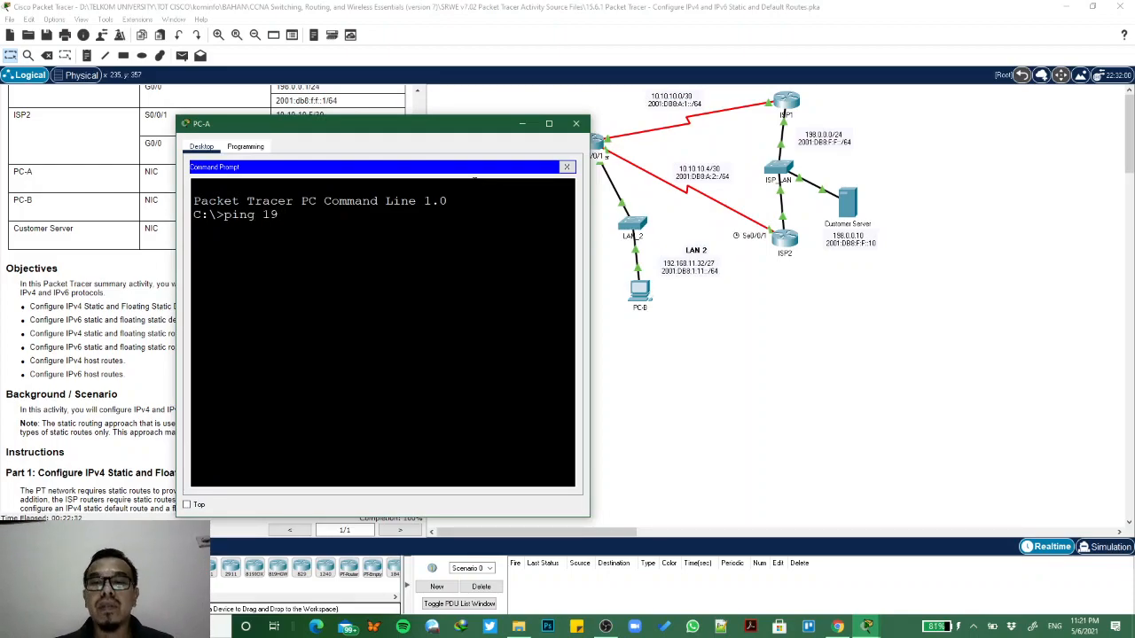
{"action": "type", "text": "8.0."}
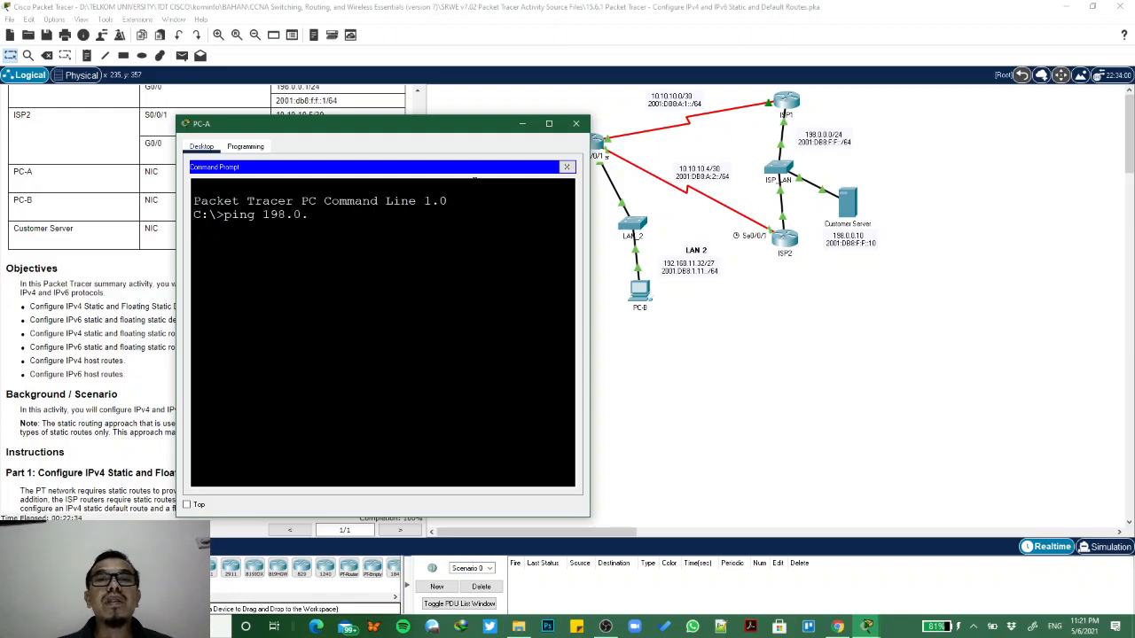
{"action": "type", "text": "0.10"}
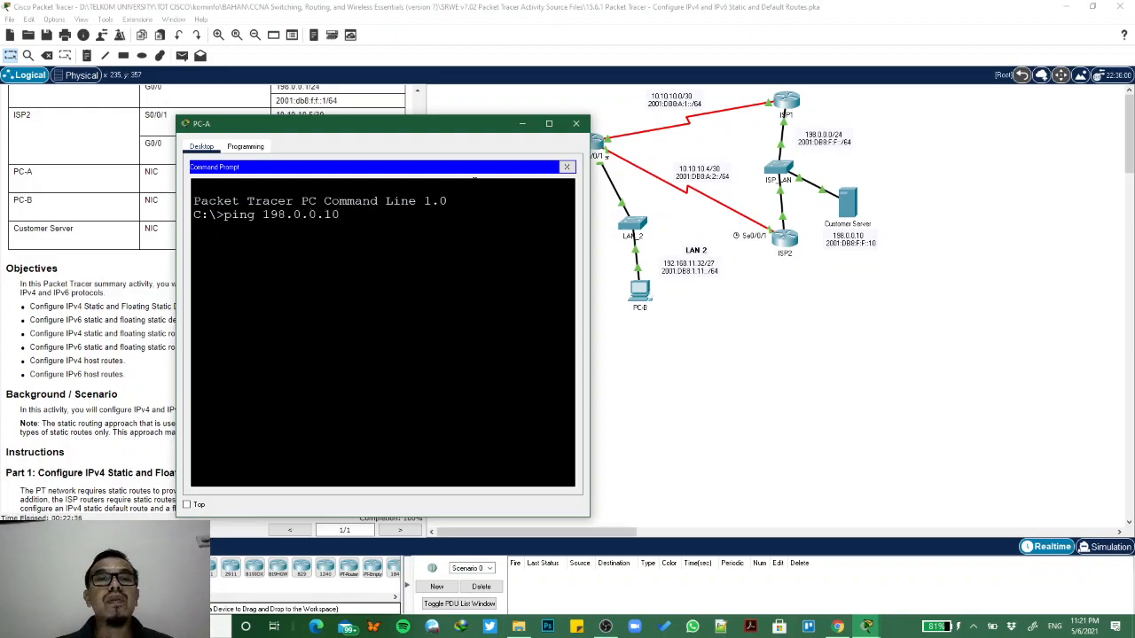
{"action": "key", "text": "Return"}
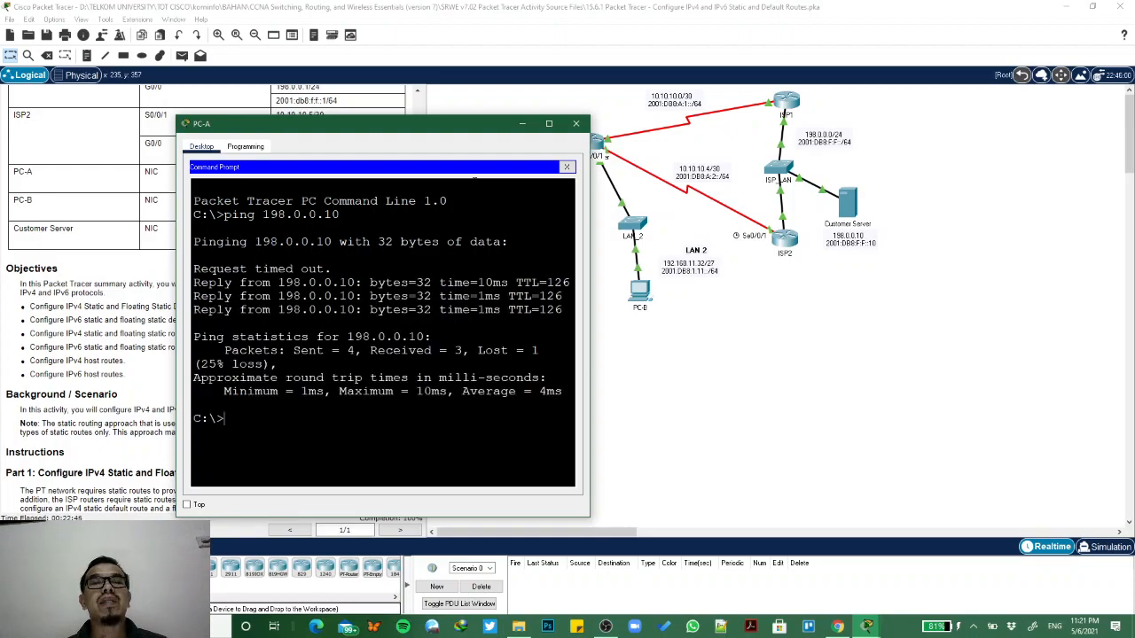
- Ping the Customer Server's IPv6 address 2001:db8:f:f::10 from PC-A, keeping the topology and Addressing Table in view
{"action": "type", "text": "pi"}
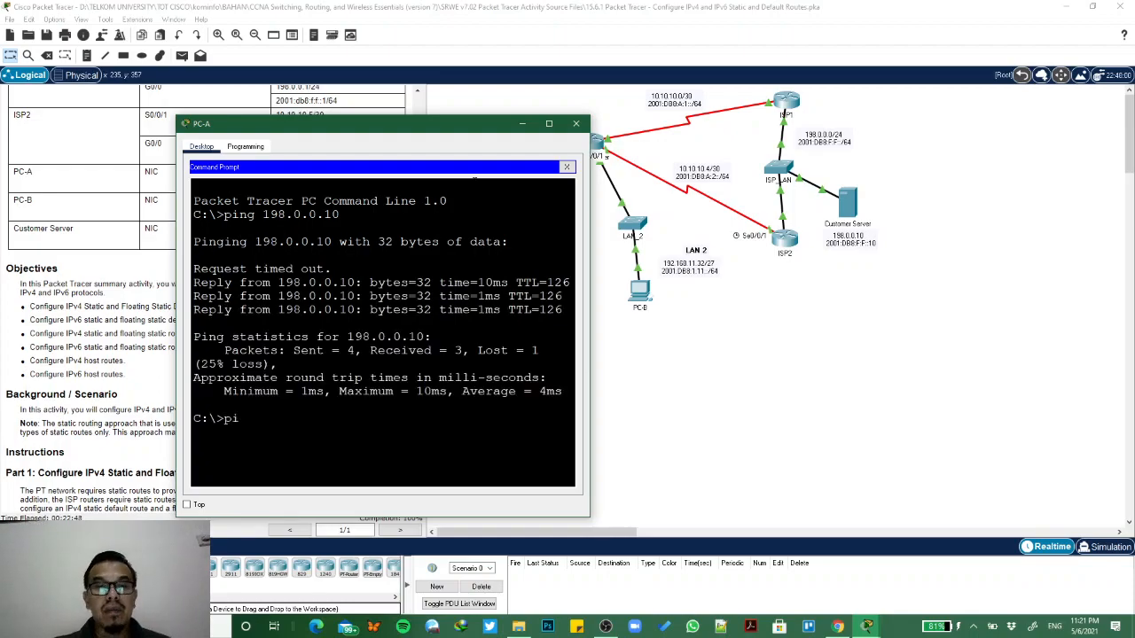
{"action": "type", "text": "ng"}
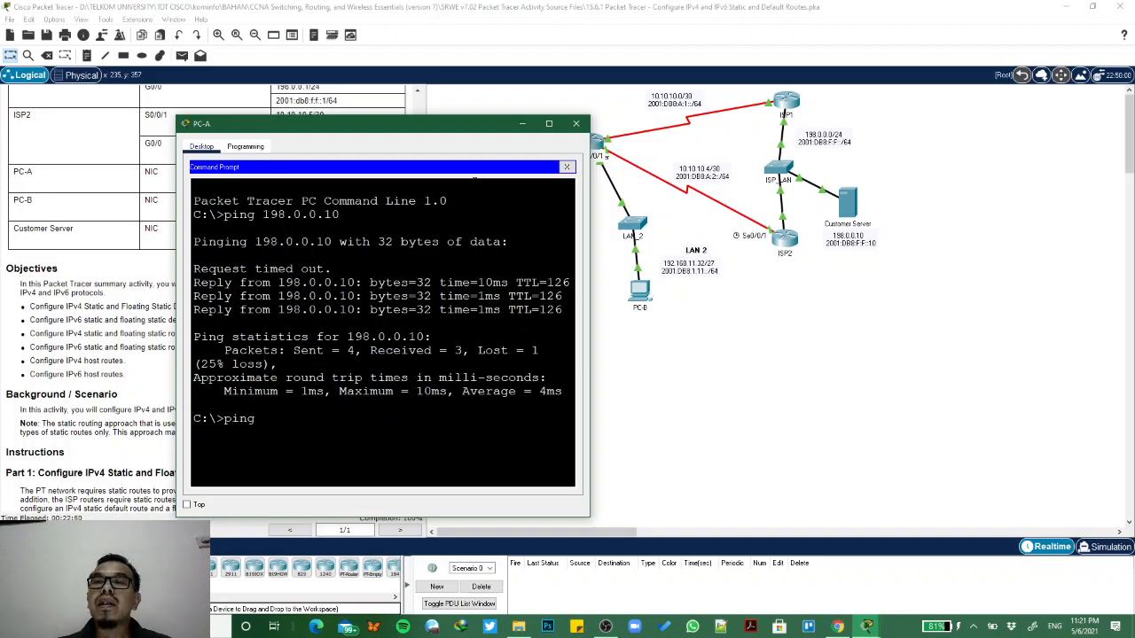
{"action": "type", "text": "ng 2001"}
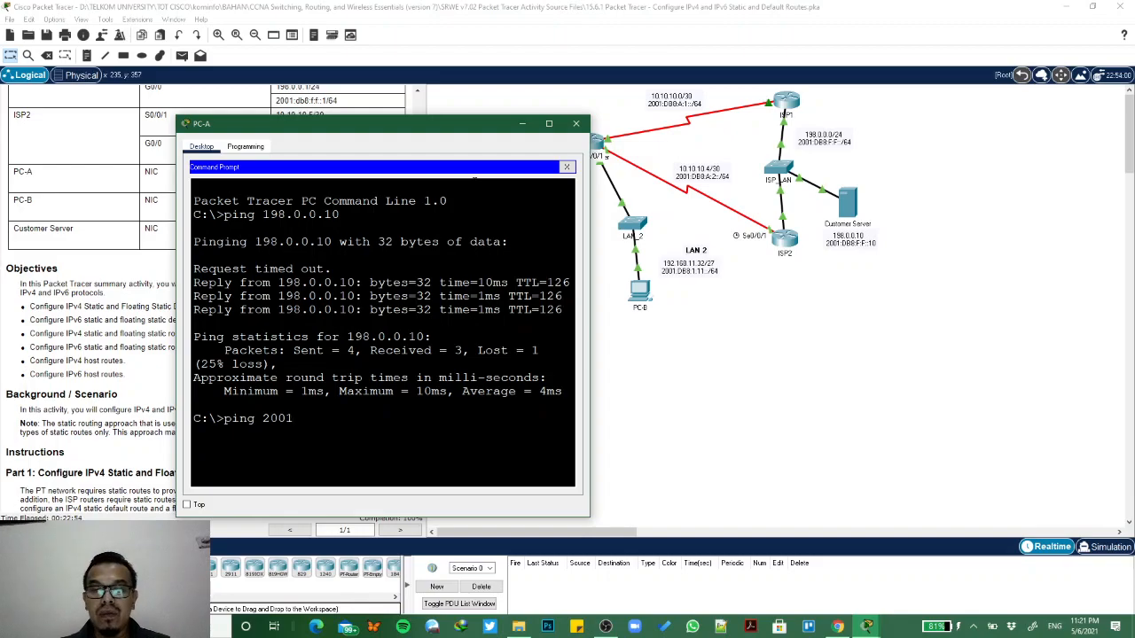
{"action": "type", "text": ":d"}
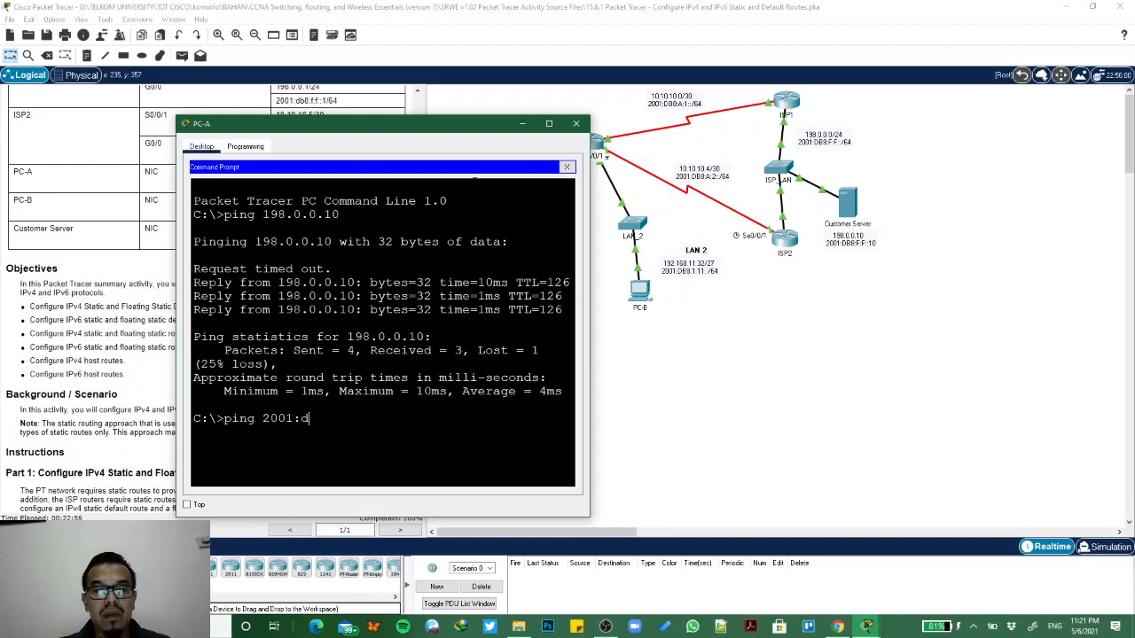
{"action": "type", "text": "b8:f:f"}
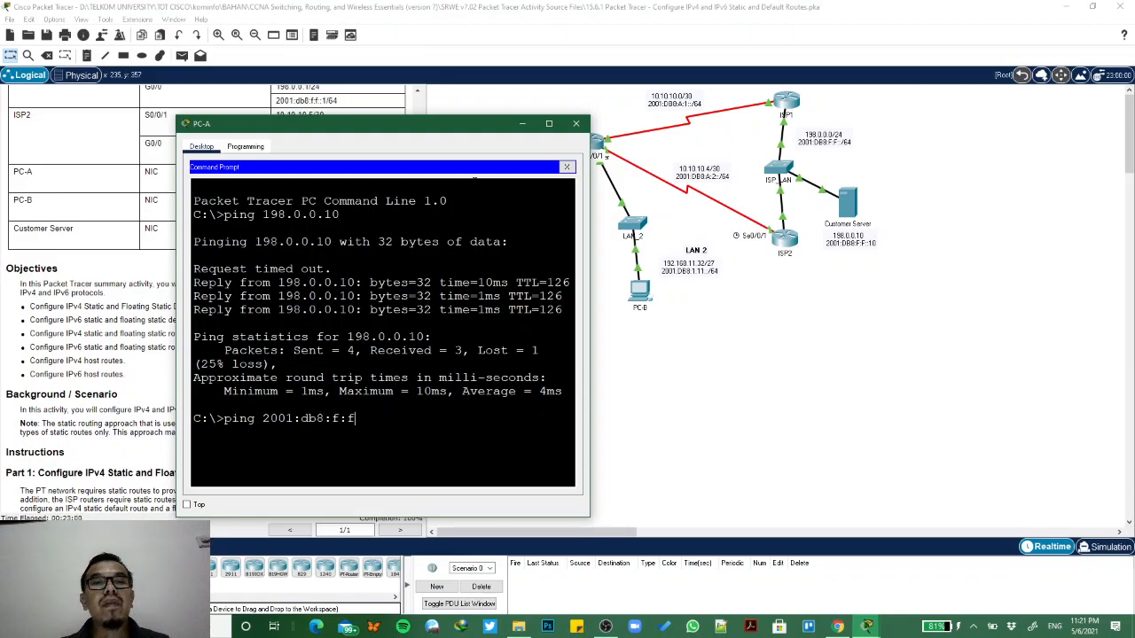
{"action": "type", "text": "::10"}
{"action": "key", "text": "Return"}
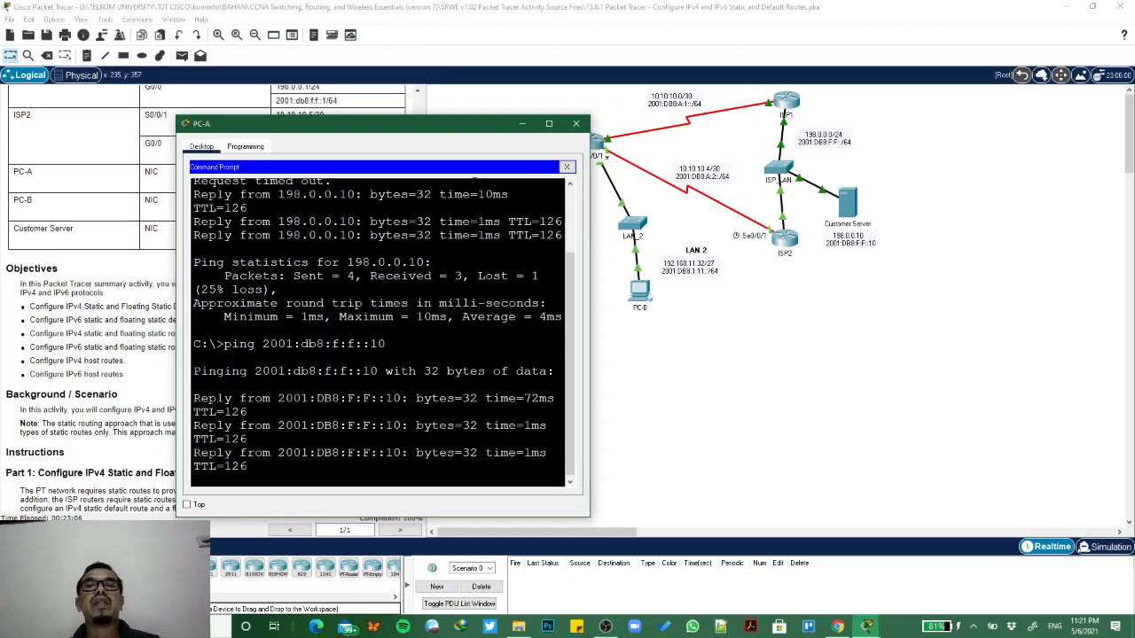
{"action": "left_click_drag", "start_coordinate": [355, 124], "coordinate": [871, 177]}
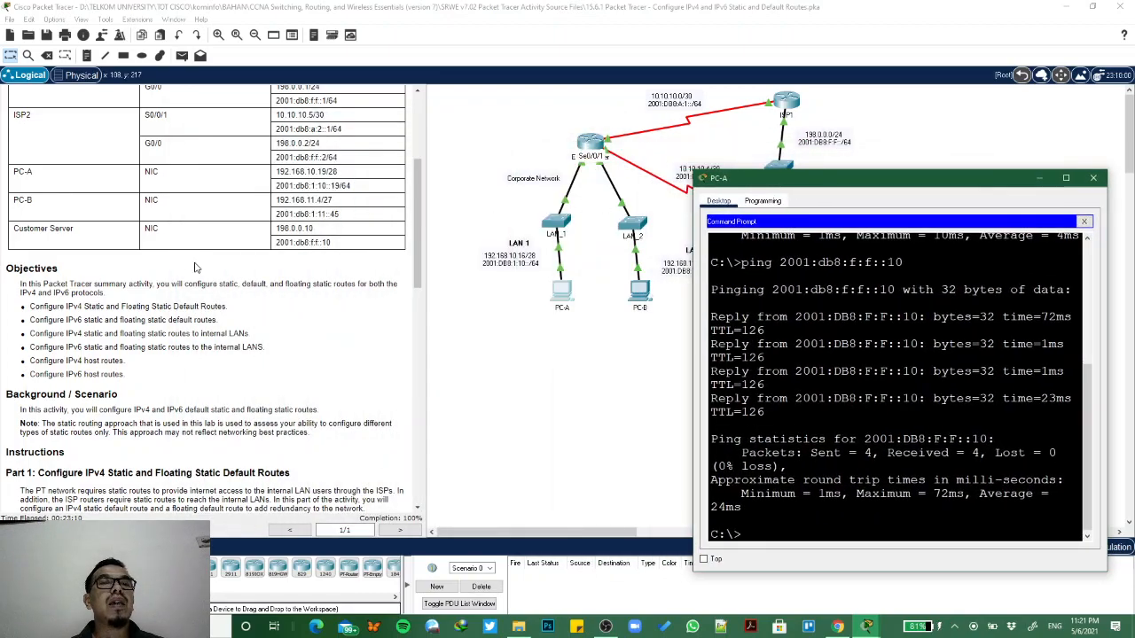
{"action": "scroll", "coordinate": [197, 269], "scroll_direction": "up", "scroll_amount": 4}
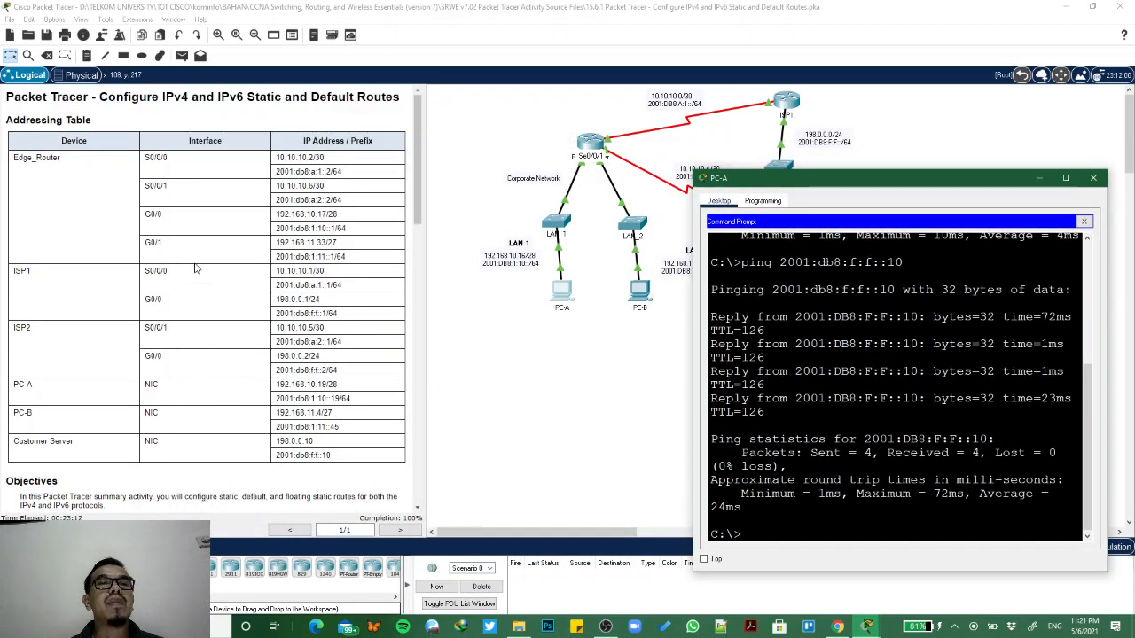